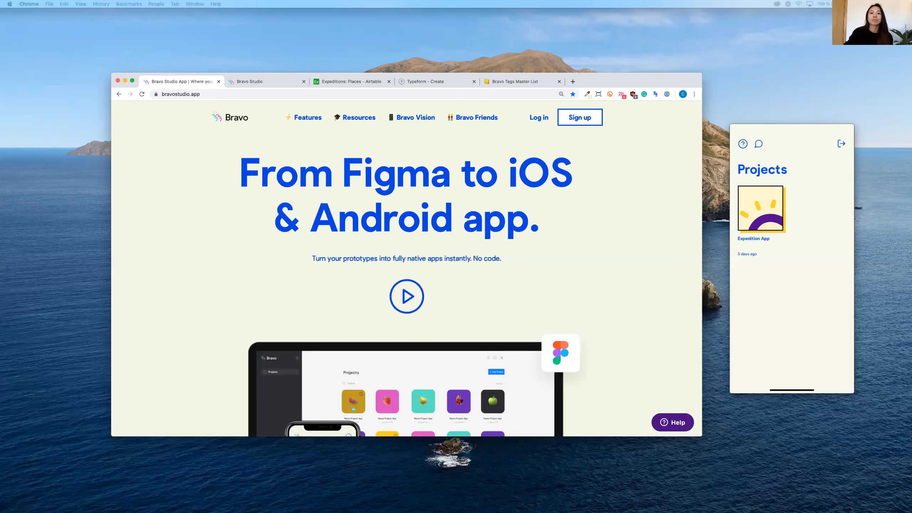
Step: Switch to the Expedition Demo file in Figma and move its window lower so the browser tabs behind it stay reachable
{"action": "left_click", "coordinate": [564, 288]}
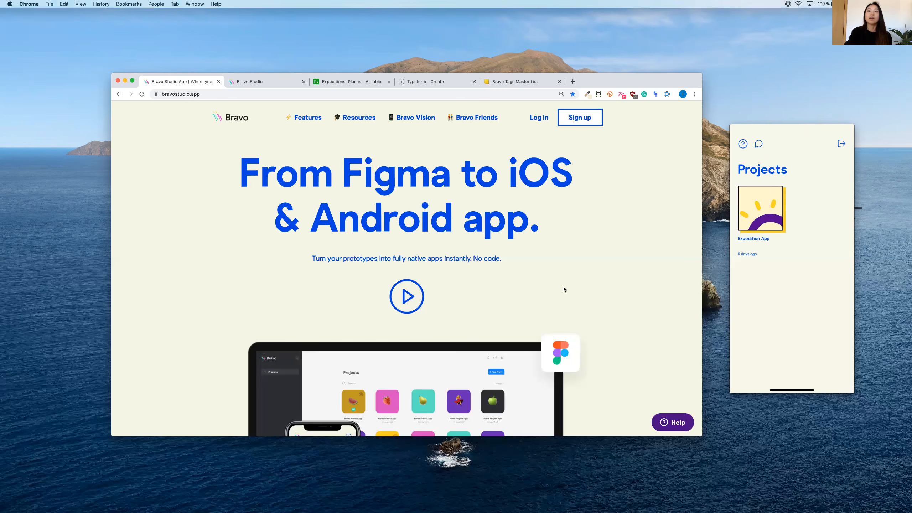
{"action": "left_click", "coordinate": [571, 511]}
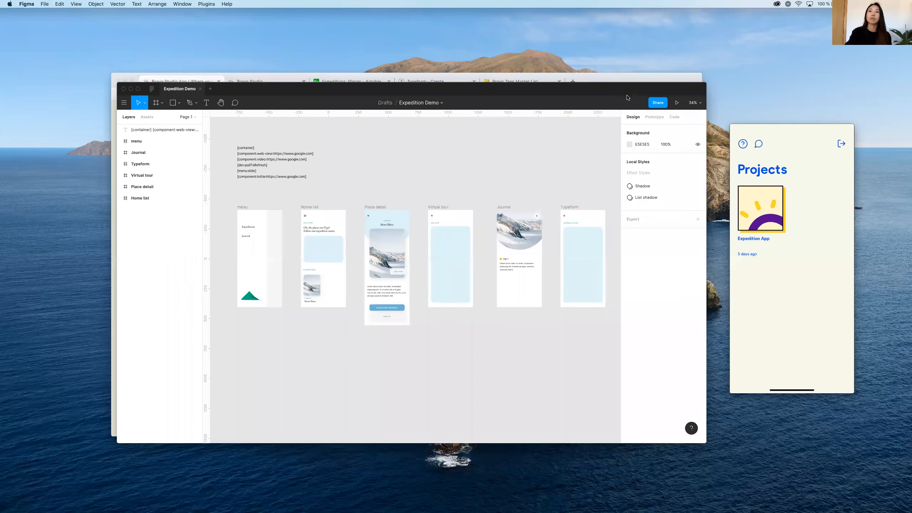
{"action": "left_click_drag", "start_coordinate": [619, 91], "coordinate": [627, 96]}
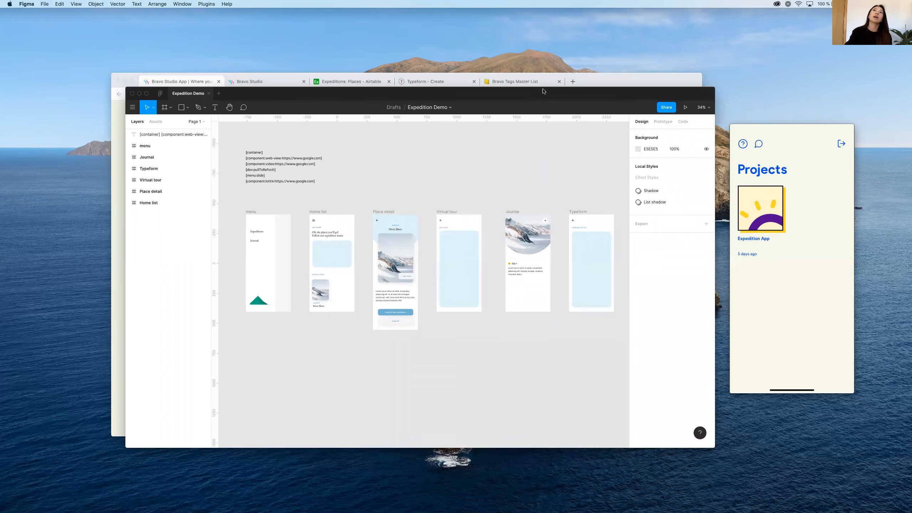
{"action": "mouse_move", "coordinate": [546, 94]}
{"action": "left_mouse_down"}
{"action": "mouse_move", "coordinate": [547, 82]}
{"action": "mouse_move", "coordinate": [549, 91]}
{"action": "left_mouse_up"}
{"action": "left_click_drag", "start_coordinate": [609, 91], "coordinate": [610, 108]}
Step: Switch to the browser and review the Places and Journal tables of the Expeditions base in Airtable
{"action": "left_click", "coordinate": [618, 86]}
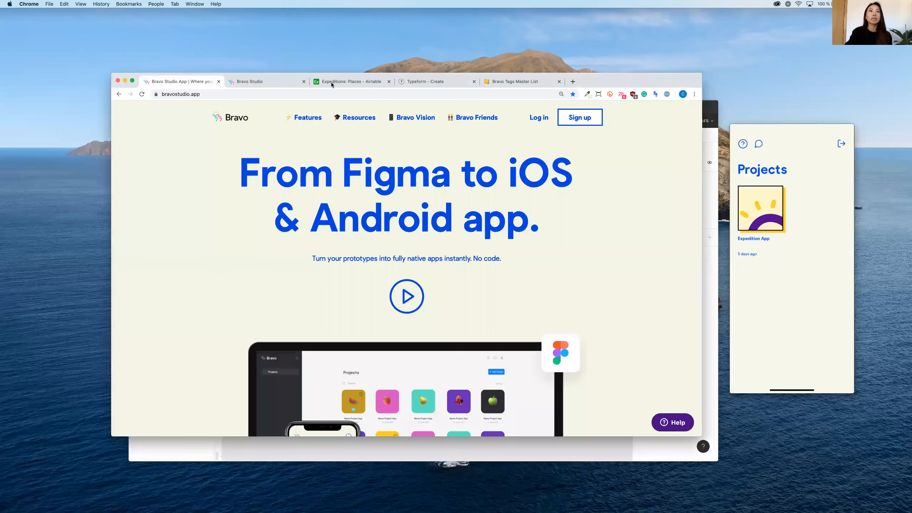
{"action": "left_click", "coordinate": [332, 86]}
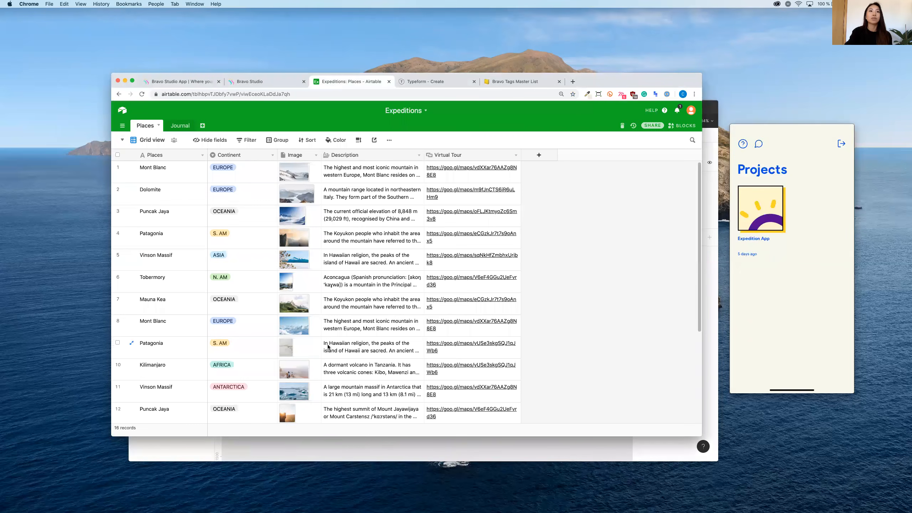
{"action": "left_click", "coordinate": [179, 126]}
{"action": "left_click", "coordinate": [150, 127]}
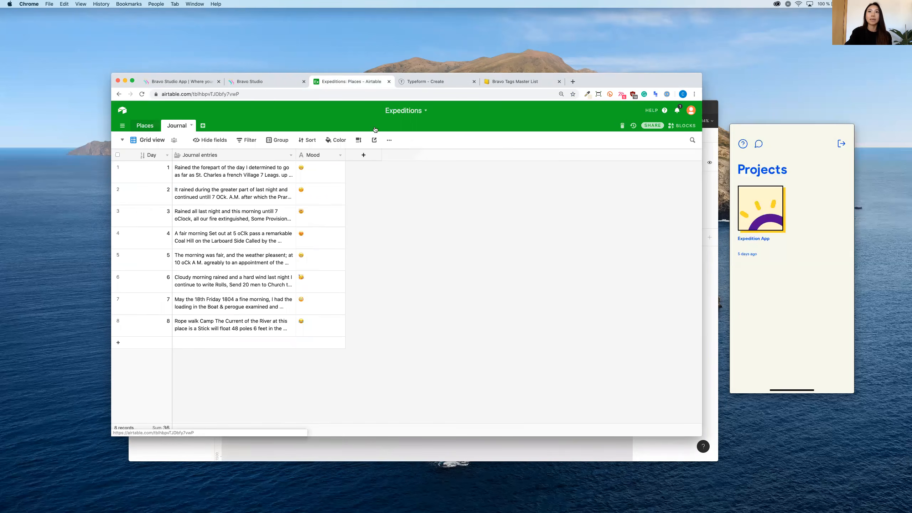
Step: Review the Expeditions journal form in Typeform and the tag table in the Bravo Tags Master List
{"action": "left_click", "coordinate": [431, 82]}
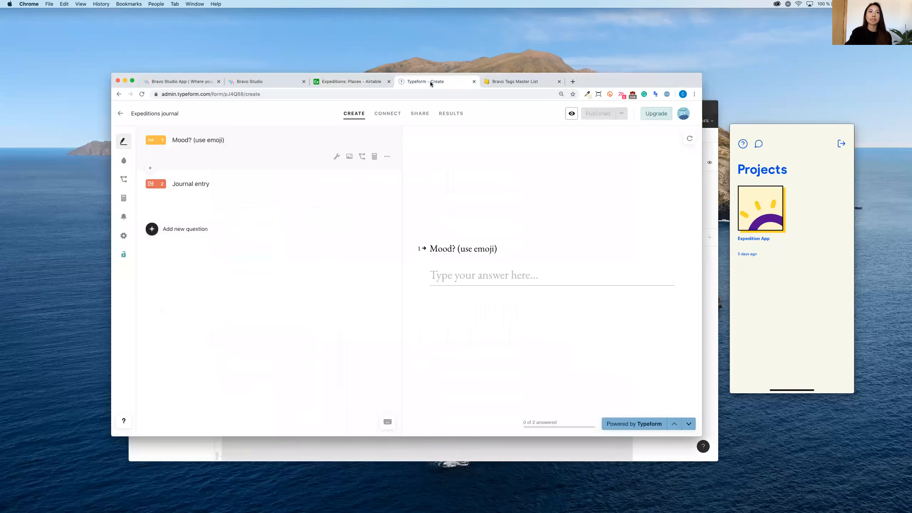
{"action": "left_click", "coordinate": [522, 81]}
{"action": "scroll", "coordinate": [430, 274], "scroll_direction": "down", "scroll_amount": 3}
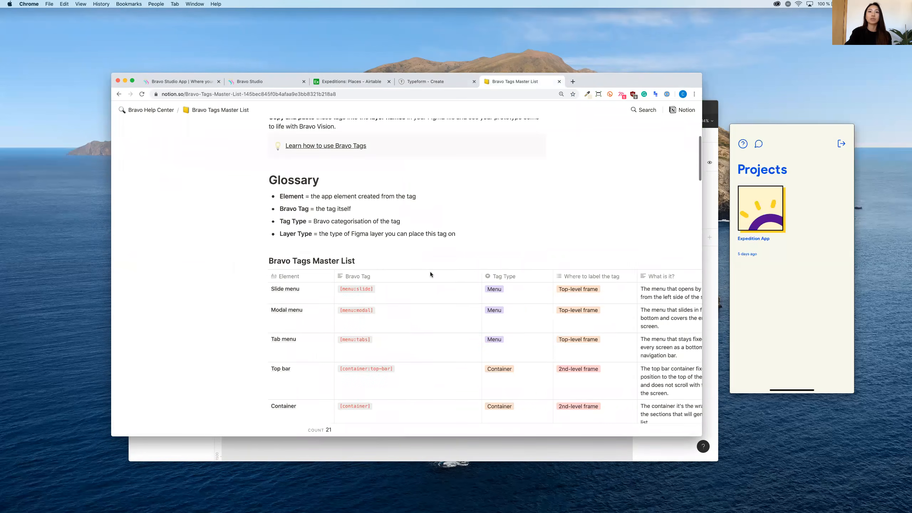
{"action": "scroll", "coordinate": [431, 271], "scroll_direction": "down", "scroll_amount": 3}
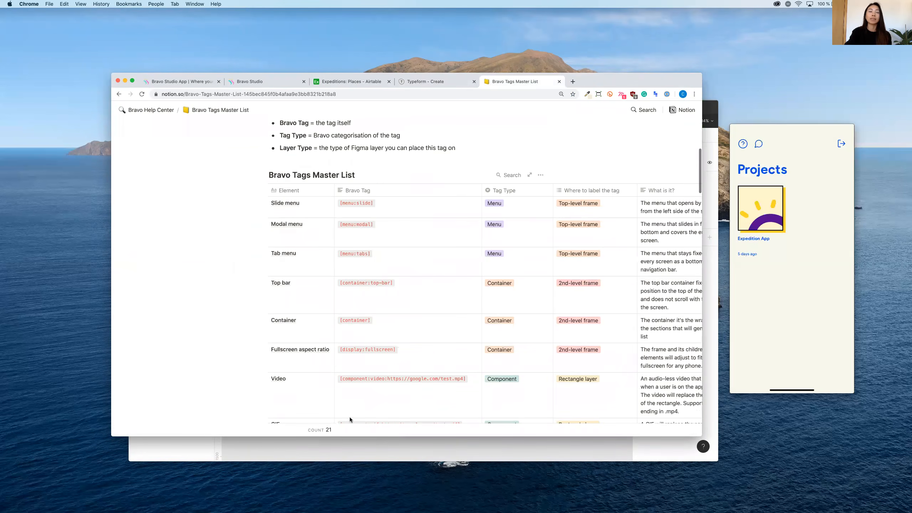
Step: Switch back to Figma and examine the menu, Home list and Place detail screens of the Expedition Demo design
{"action": "left_click", "coordinate": [335, 440]}
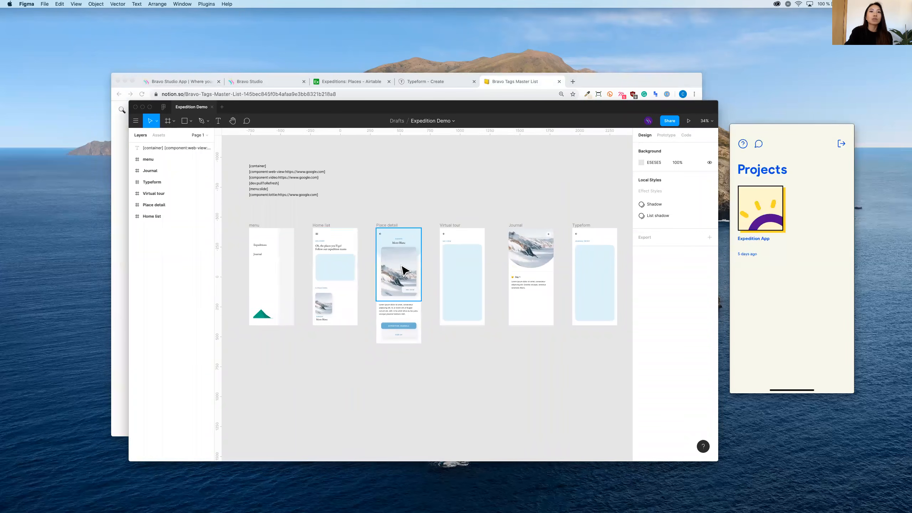
{"action": "scroll", "coordinate": [404, 270], "scroll_direction": "up", "scroll_amount": 3}
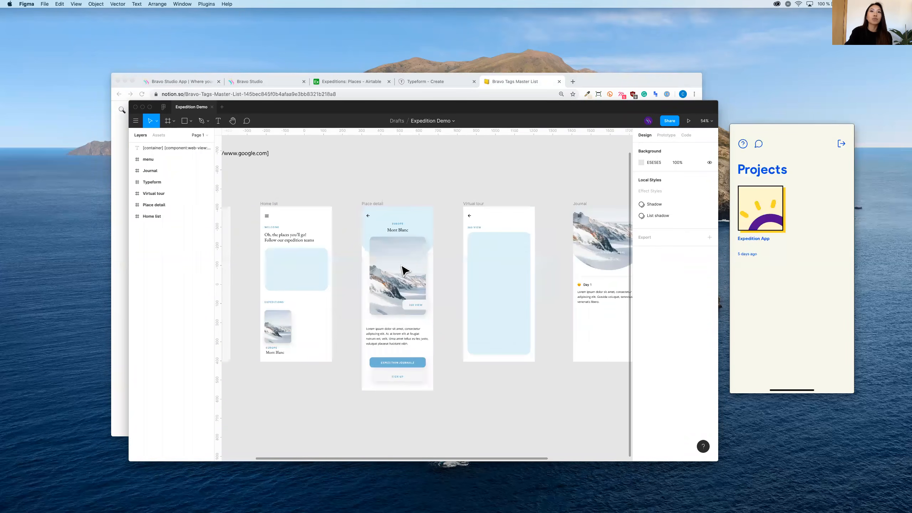
{"action": "scroll", "coordinate": [404, 270], "scroll_direction": "left", "scroll_amount": 3}
{"action": "scroll", "coordinate": [404, 270], "scroll_direction": "up", "scroll_amount": 2}
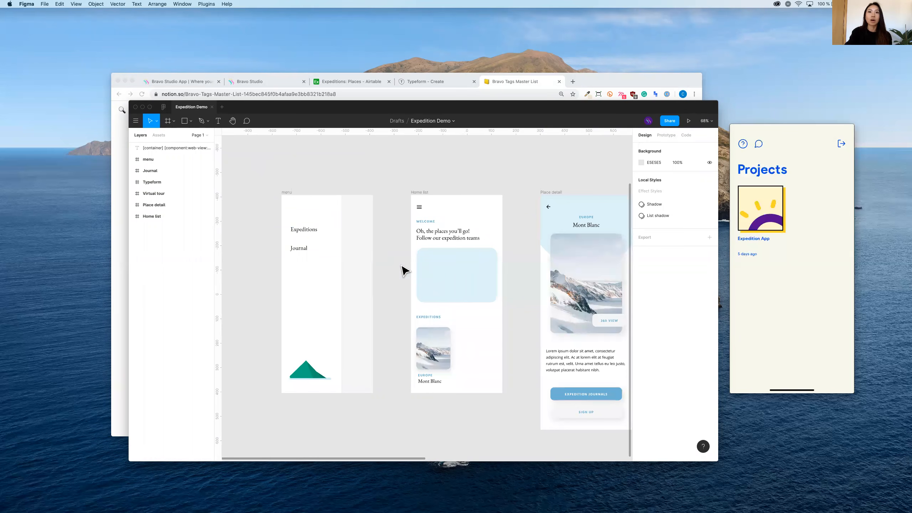
{"action": "scroll", "coordinate": [404, 270], "scroll_direction": "right", "scroll_amount": 2}
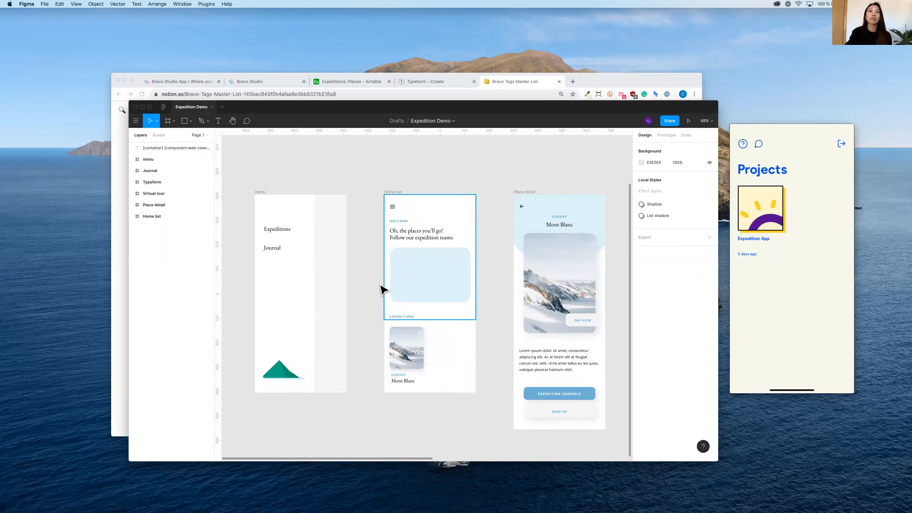
{"action": "scroll", "coordinate": [379, 286], "scroll_direction": "up", "scroll_amount": 3}
{"action": "scroll", "coordinate": [379, 286], "scroll_direction": "left", "scroll_amount": 3}
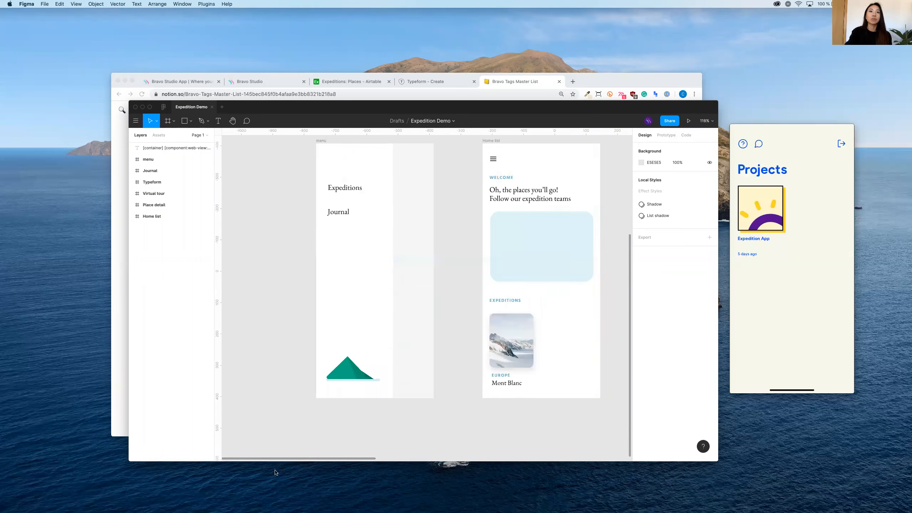
{"action": "scroll", "coordinate": [323, 212], "scroll_direction": "down", "scroll_amount": 3}
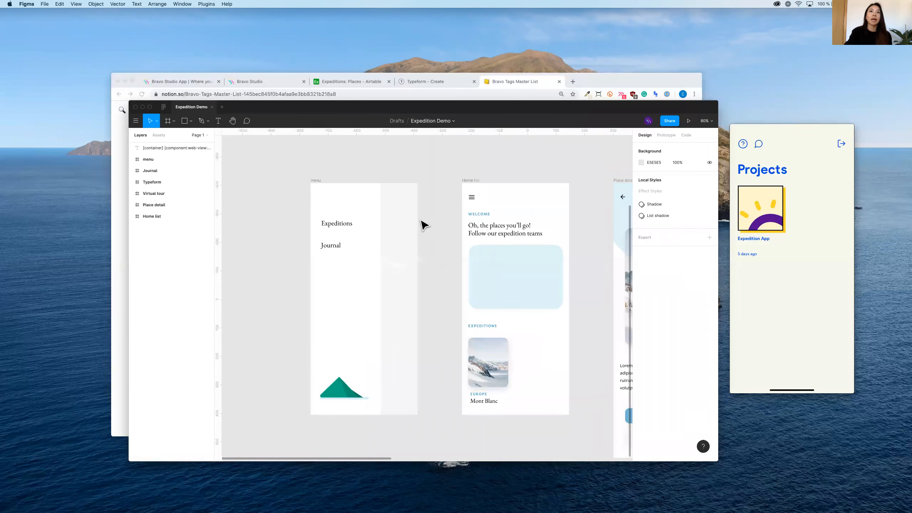
{"action": "scroll", "coordinate": [425, 225], "scroll_direction": "right", "scroll_amount": 5}
{"action": "scroll", "coordinate": [425, 224], "scroll_direction": "up", "scroll_amount": 2}
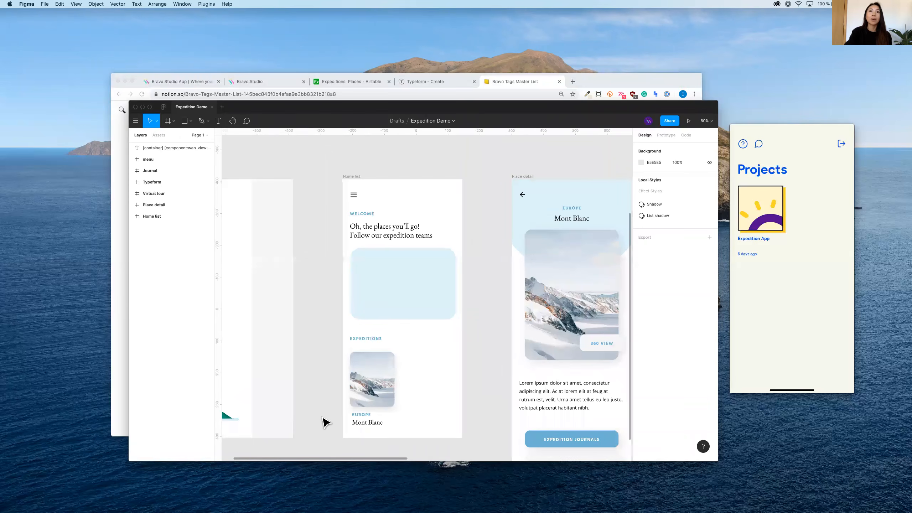
{"action": "scroll", "coordinate": [325, 422], "scroll_direction": "down", "scroll_amount": 2}
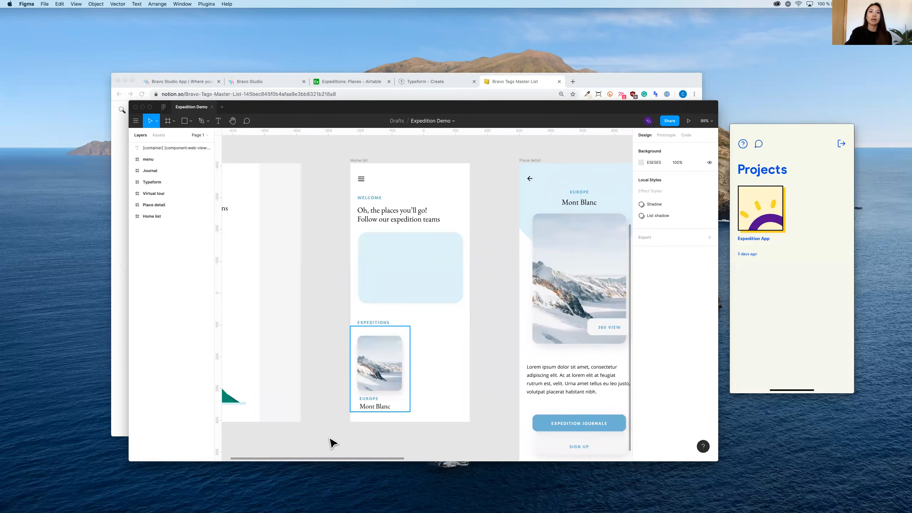
{"action": "scroll", "coordinate": [331, 442], "scroll_direction": "down", "scroll_amount": 3}
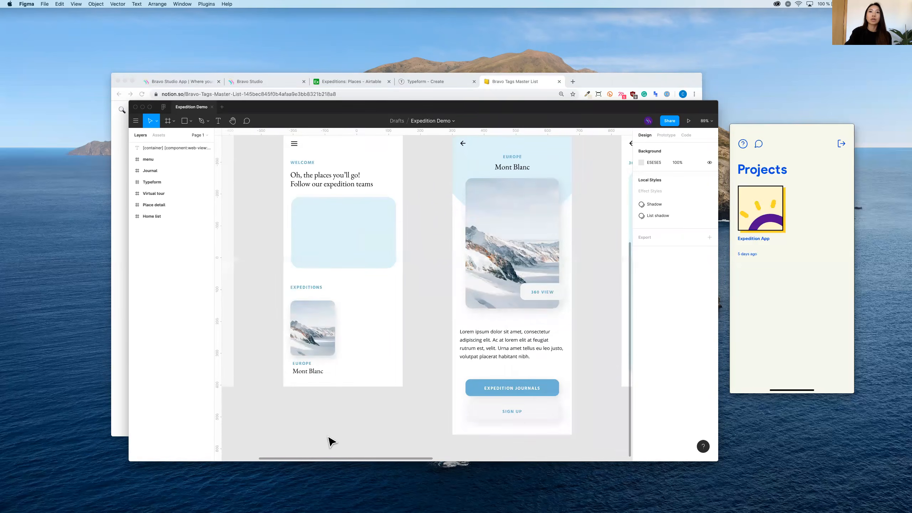
{"action": "scroll", "coordinate": [331, 442], "scroll_direction": "down", "scroll_amount": 2}
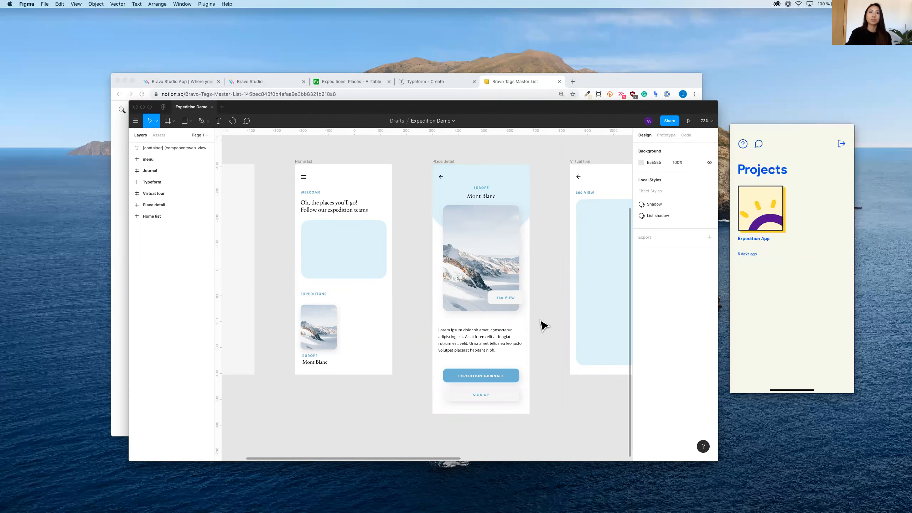
Step: Examine how the Place detail screen leads on to the Virtual tour, Journal and Typeform screens
{"action": "scroll", "coordinate": [542, 323], "scroll_direction": "right", "scroll_amount": 5}
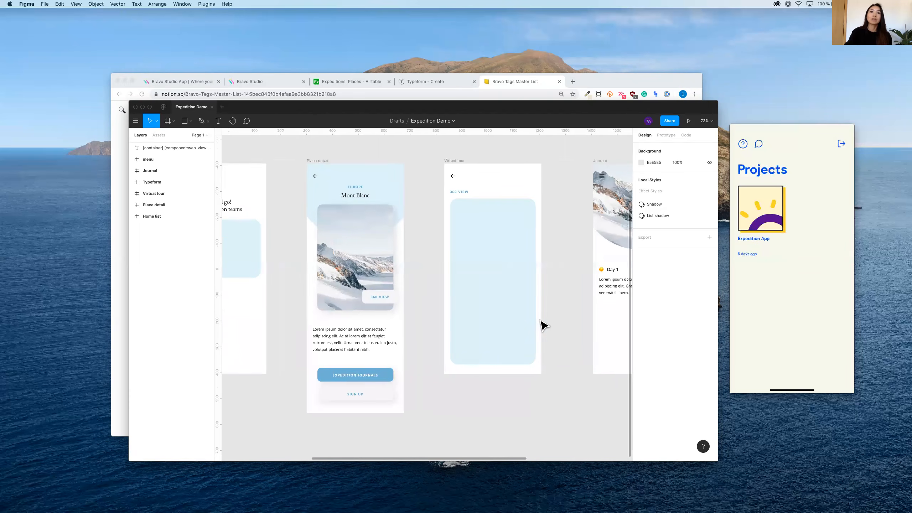
{"action": "scroll", "coordinate": [364, 322], "scroll_direction": "left", "scroll_amount": 1}
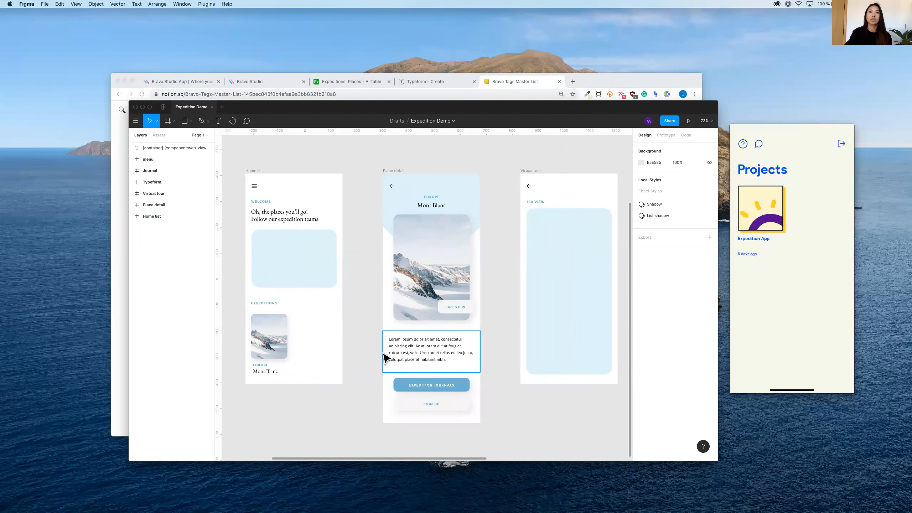
{"action": "scroll", "coordinate": [424, 269], "scroll_direction": "right", "scroll_amount": 5}
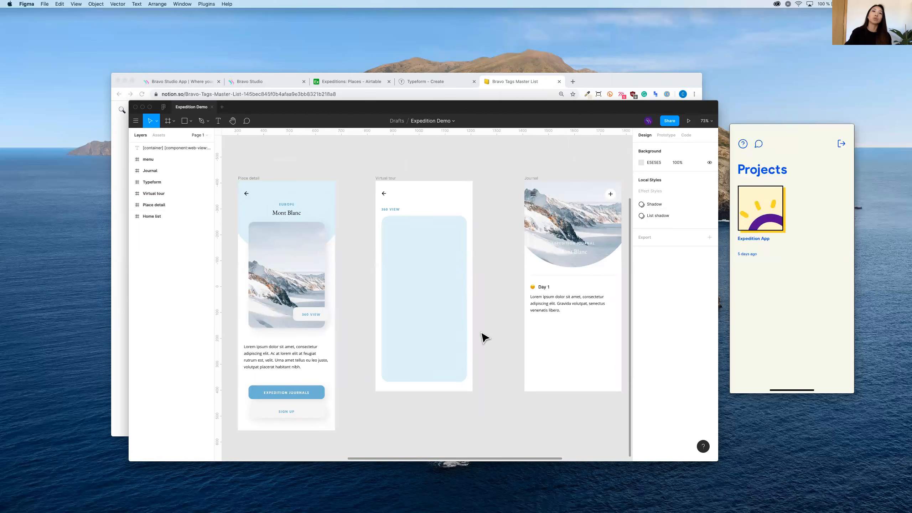
{"action": "scroll", "coordinate": [485, 338], "scroll_direction": "down", "scroll_amount": 1}
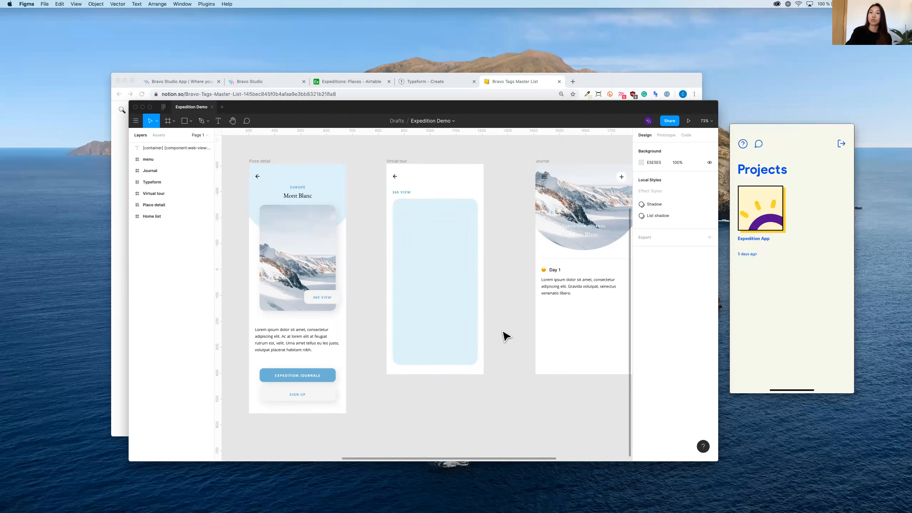
{"action": "scroll", "coordinate": [507, 336], "scroll_direction": "right", "scroll_amount": 3}
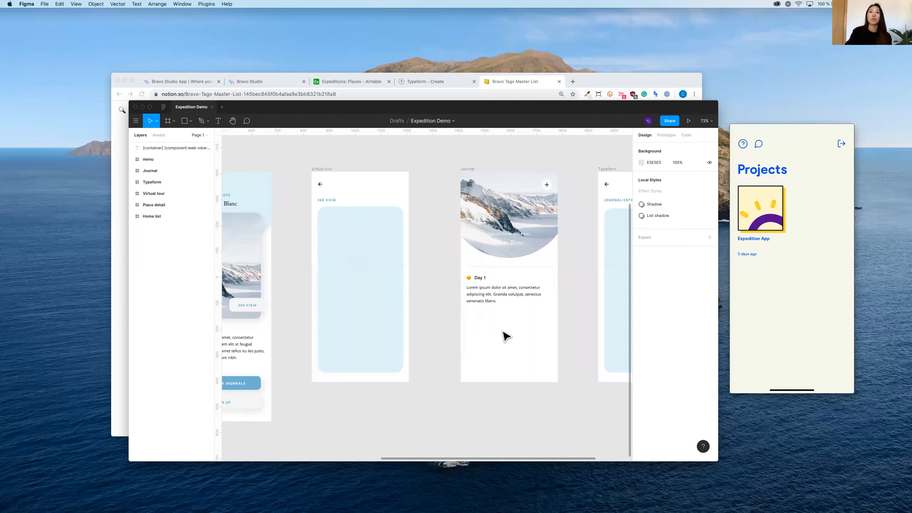
{"action": "scroll", "coordinate": [505, 336], "scroll_direction": "right", "scroll_amount": 3}
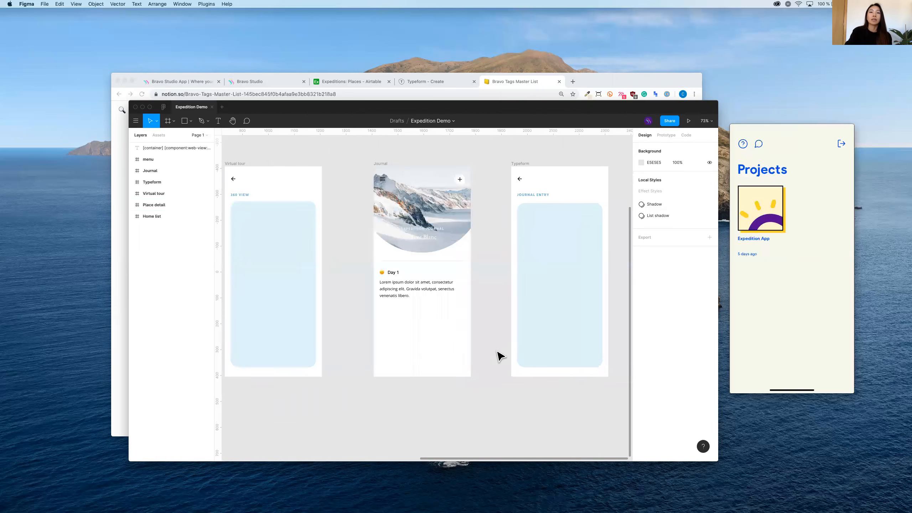
{"action": "scroll", "coordinate": [499, 356], "scroll_direction": "left", "scroll_amount": 1}
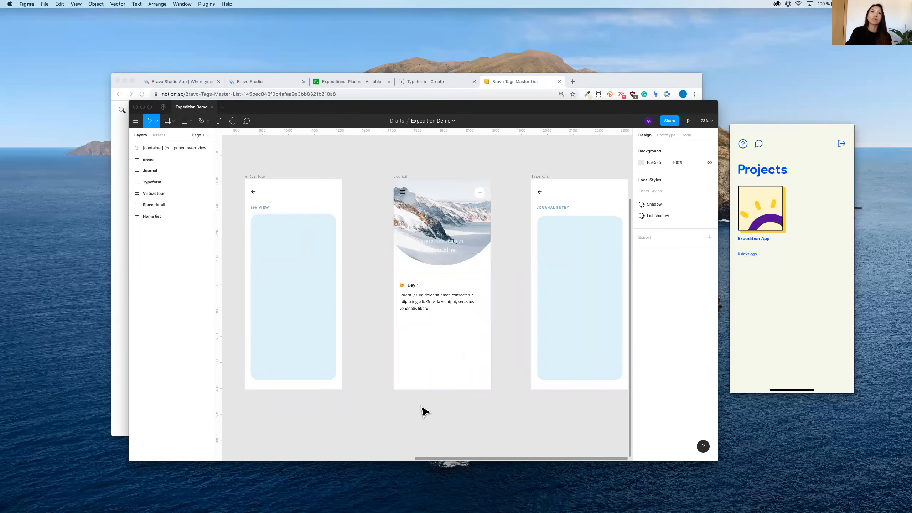
Step: Go over the whole screen flow again from Home list, ending at the Typeform journal entry screen
{"action": "scroll", "coordinate": [423, 411], "scroll_direction": "down", "scroll_amount": 2}
{"action": "scroll", "coordinate": [423, 410], "scroll_direction": "left", "scroll_amount": 5}
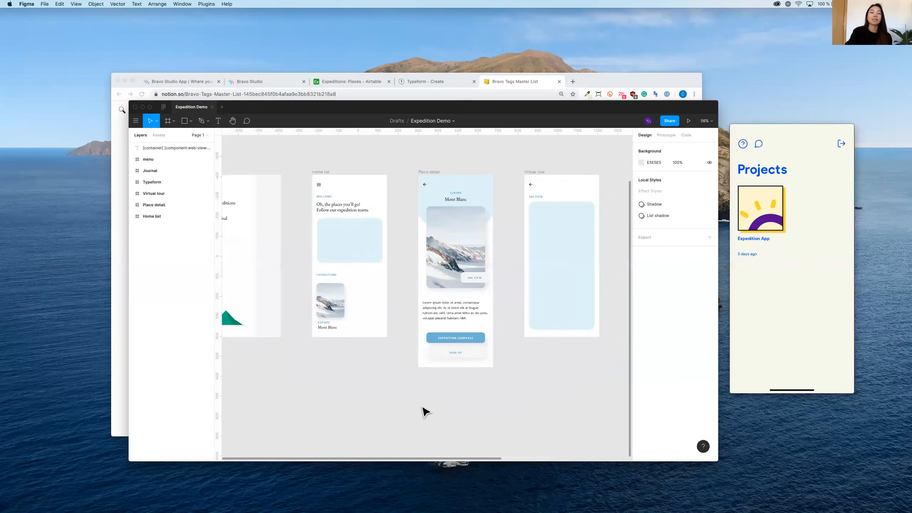
{"action": "scroll", "coordinate": [424, 411], "scroll_direction": "down", "scroll_amount": 2}
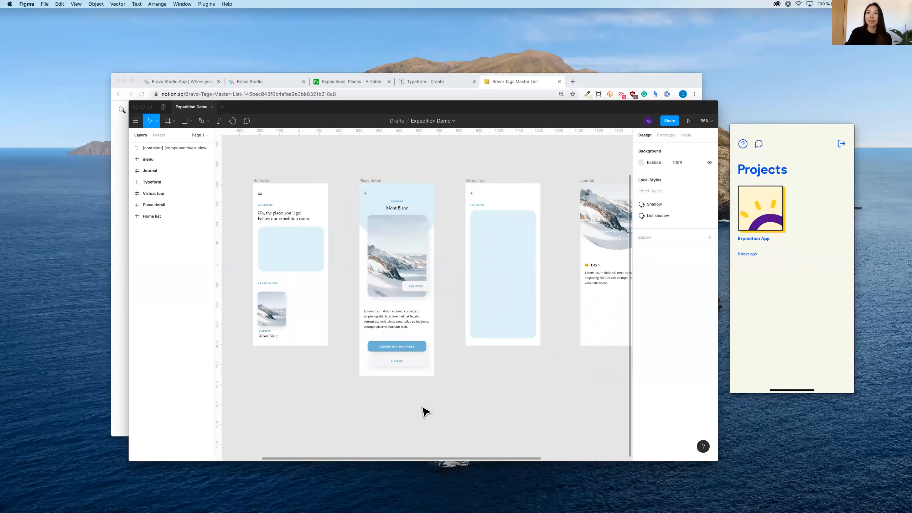
{"action": "scroll", "coordinate": [446, 397], "scroll_direction": "right", "scroll_amount": 5}
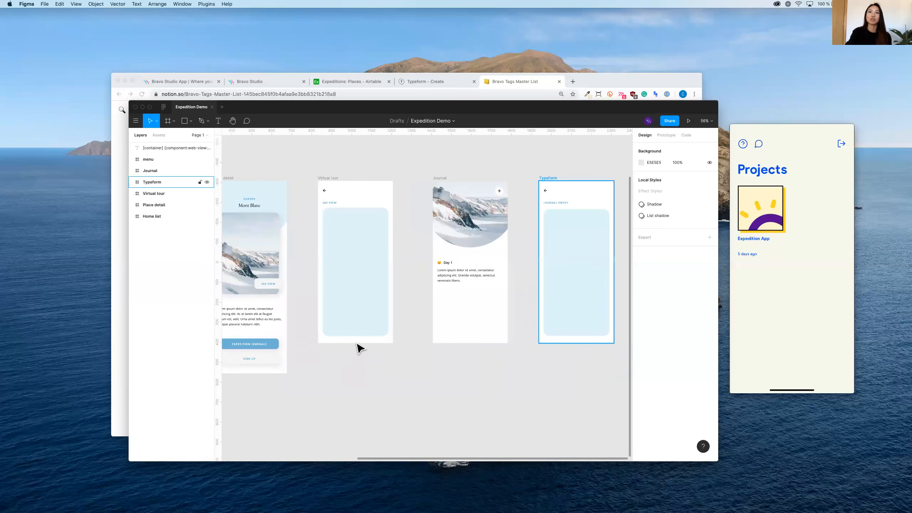
{"action": "scroll", "coordinate": [584, 269], "scroll_direction": "up", "scroll_amount": 3}
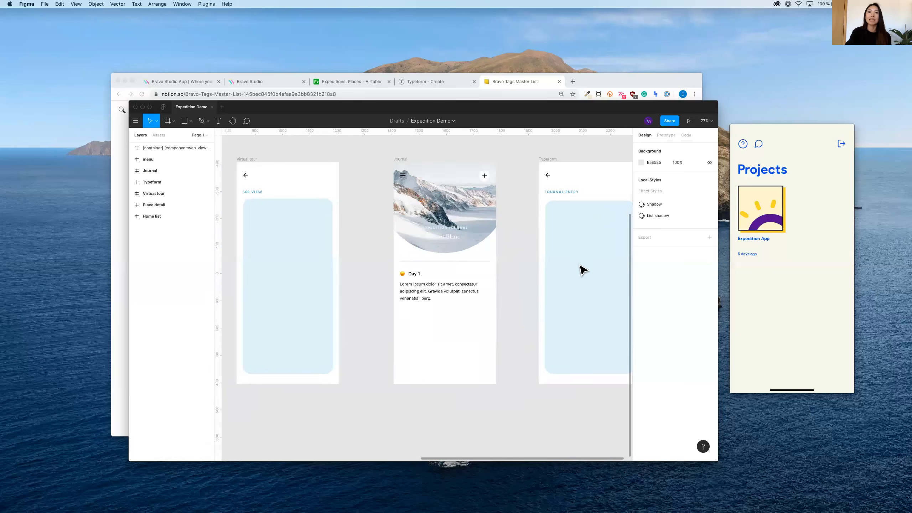
{"action": "scroll", "coordinate": [415, 315], "scroll_direction": "right", "scroll_amount": 3}
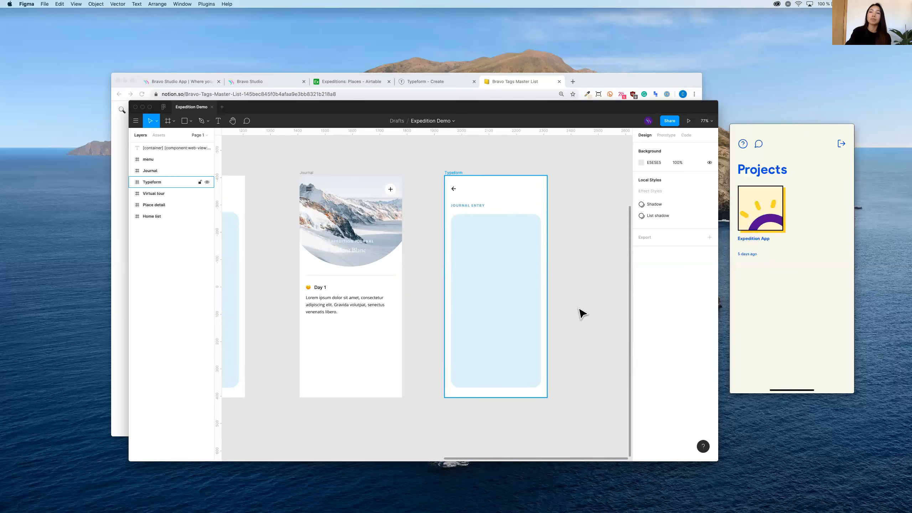
{"action": "scroll", "coordinate": [556, 299], "scroll_direction": "right", "scroll_amount": 2}
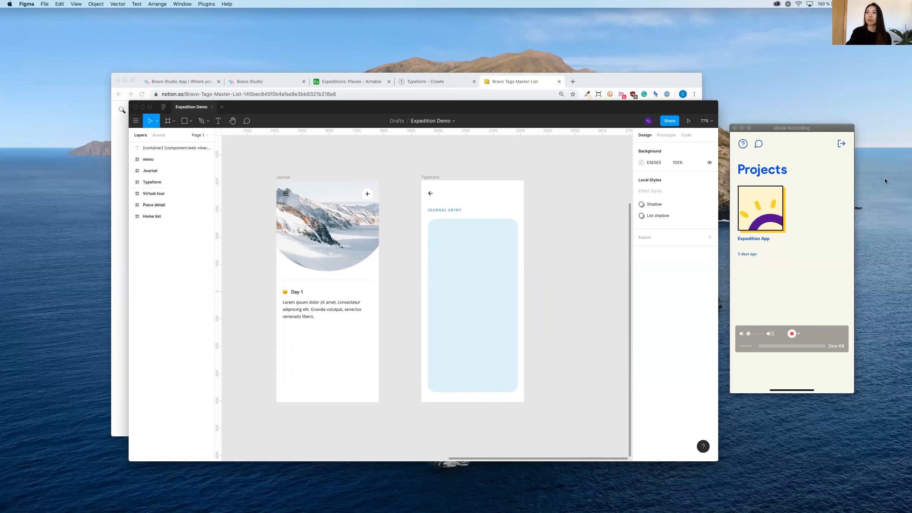
Step: Bring the mirrored phone's Projects view into focus and return to the Place detail screen in the Figma design
{"action": "left_click", "coordinate": [821, 179]}
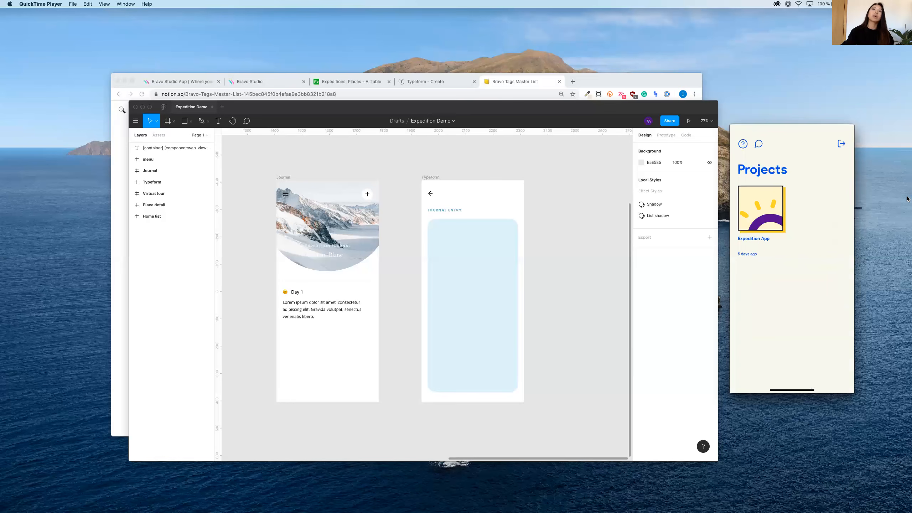
{"action": "scroll", "coordinate": [546, 212], "scroll_direction": "left", "scroll_amount": 10}
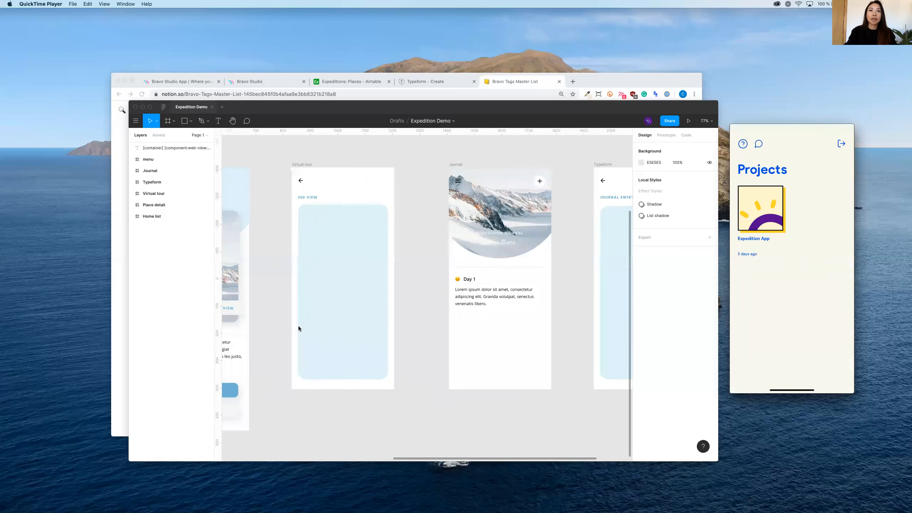
{"action": "scroll", "coordinate": [298, 326], "scroll_direction": "left", "scroll_amount": 5}
{"action": "scroll", "coordinate": [363, 374], "scroll_direction": "left", "scroll_amount": 5}
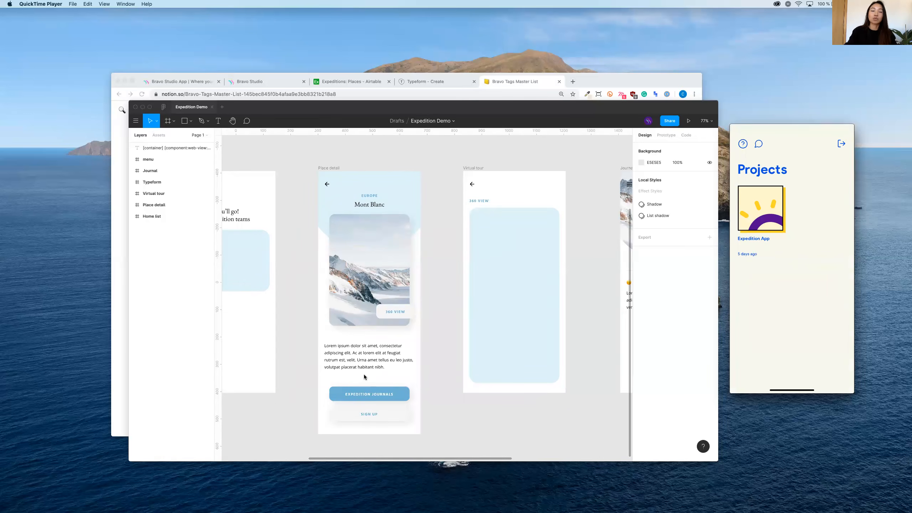
Step: Return to the Expedition Demo design in Figma, show all its screens and look at the Frame tool's phone presets
{"action": "left_click", "coordinate": [363, 374]}
{"action": "scroll", "coordinate": [363, 374], "scroll_direction": "left", "scroll_amount": 5}
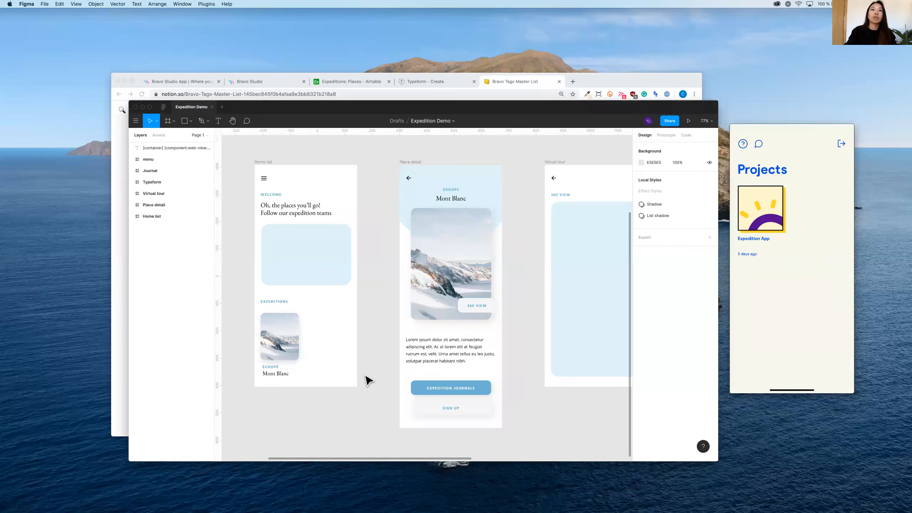
{"action": "key", "text": "shift+1"}
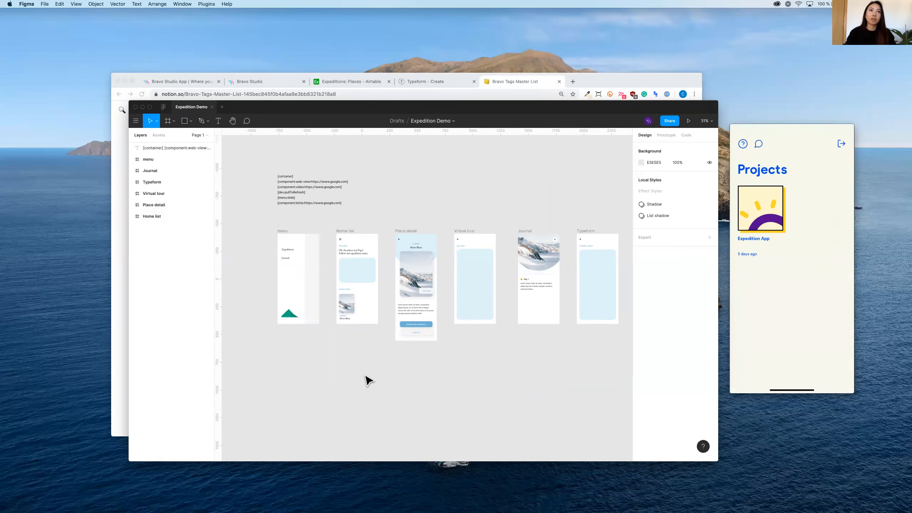
{"action": "left_click", "coordinate": [168, 122]}
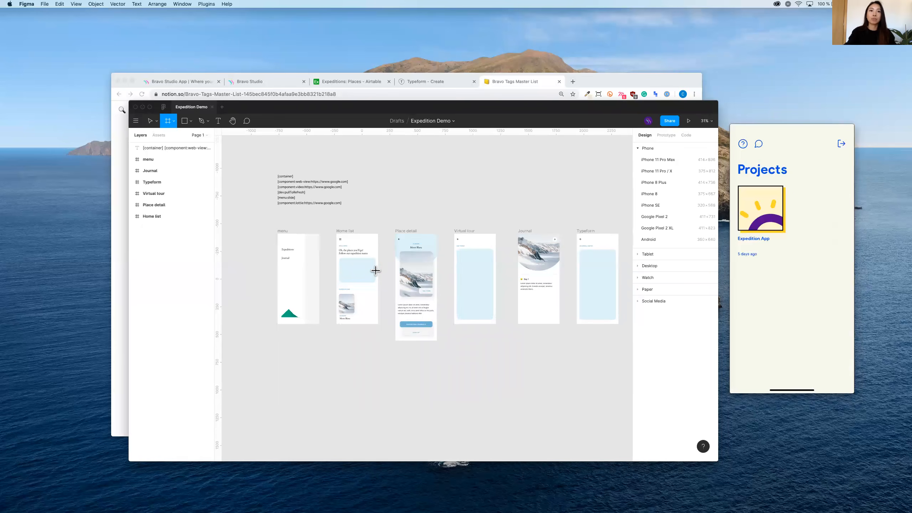
{"action": "key", "text": "v"}
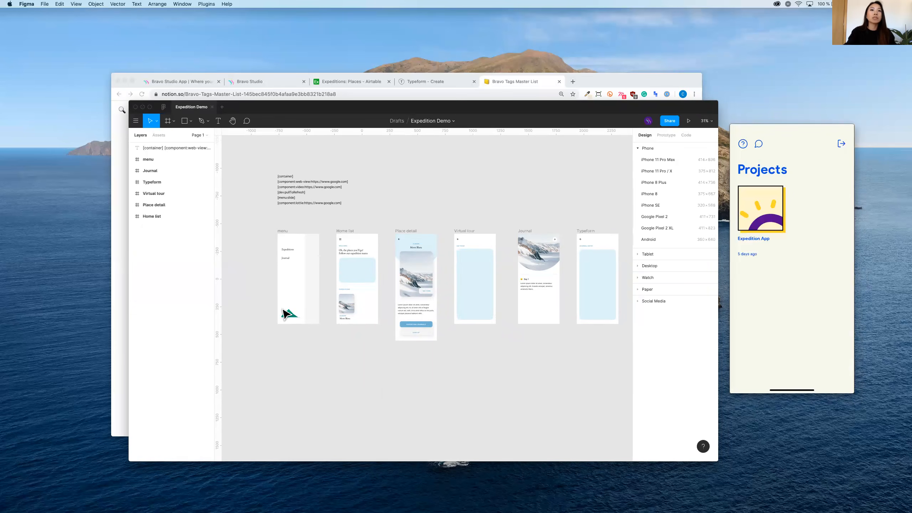
{"action": "left_click", "coordinate": [285, 314]}
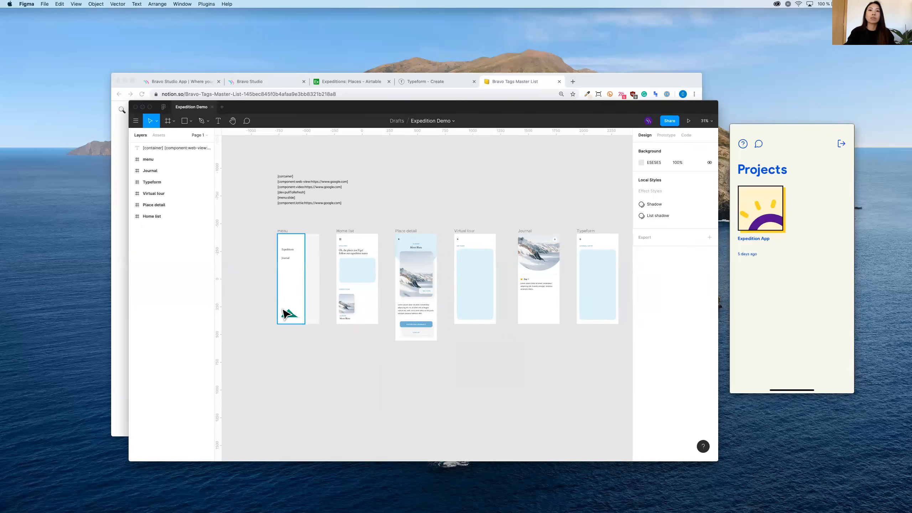
Step: Examine how the Home list screen's top-level frame holds nested container frames for the intro and the list item
{"action": "scroll", "coordinate": [285, 314], "scroll_direction": "up", "scroll_amount": 3}
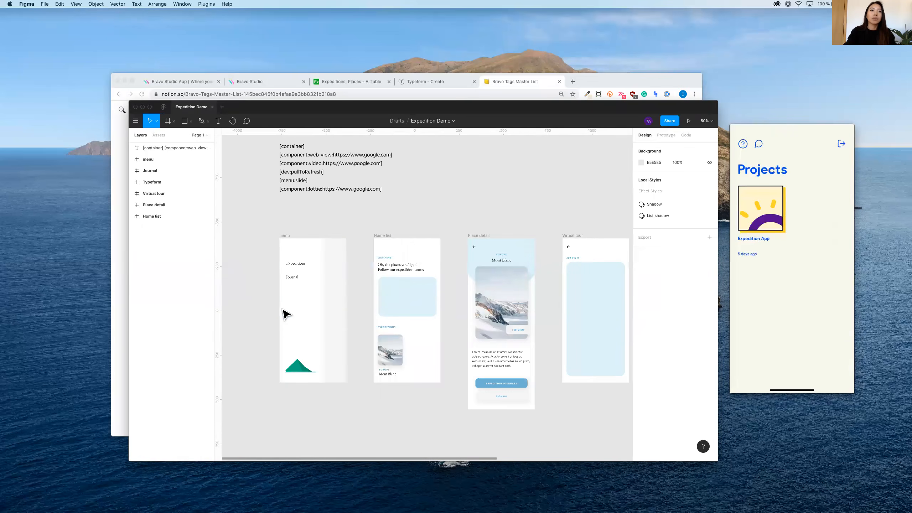
{"action": "scroll", "coordinate": [400, 241], "scroll_direction": "right", "scroll_amount": 3}
{"action": "scroll", "coordinate": [399, 241], "scroll_direction": "up", "scroll_amount": 3}
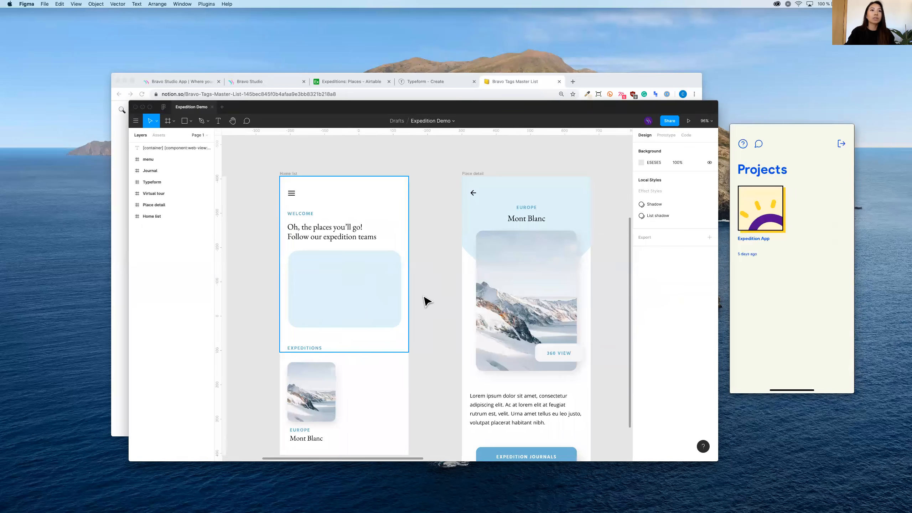
{"action": "left_click", "coordinate": [406, 295]}
{"action": "scroll", "coordinate": [422, 289], "scroll_direction": "down", "scroll_amount": 1}
{"action": "scroll", "coordinate": [422, 290], "scroll_direction": "left", "scroll_amount": 1}
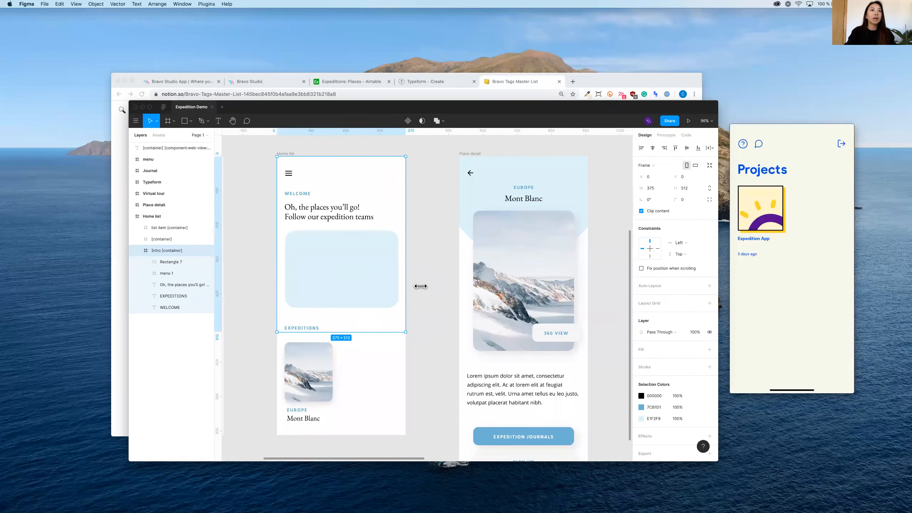
{"action": "scroll", "coordinate": [420, 286], "scroll_direction": "down", "scroll_amount": 2}
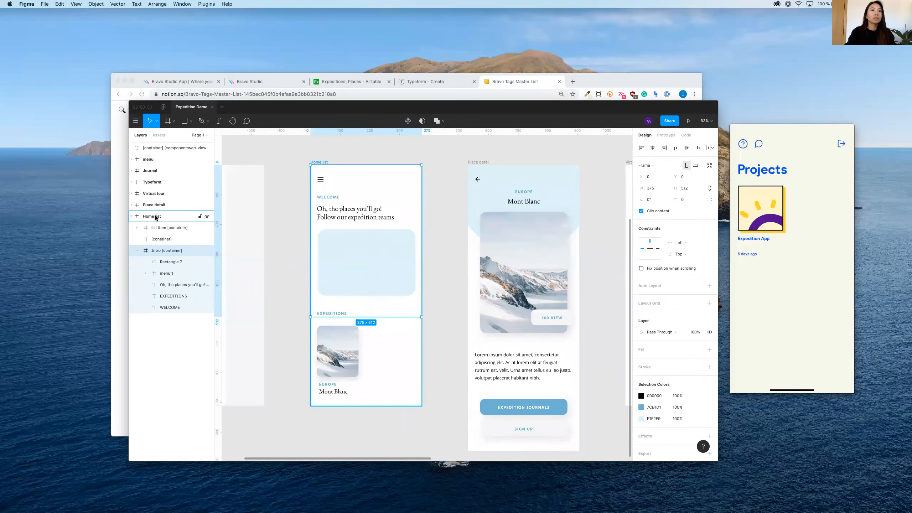
{"action": "left_click", "coordinate": [155, 217]}
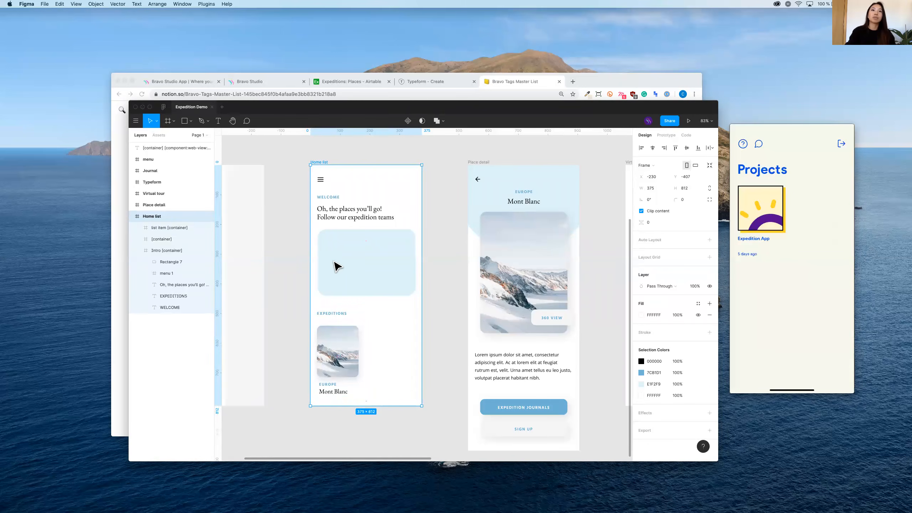
{"action": "left_click", "coordinate": [347, 195]}
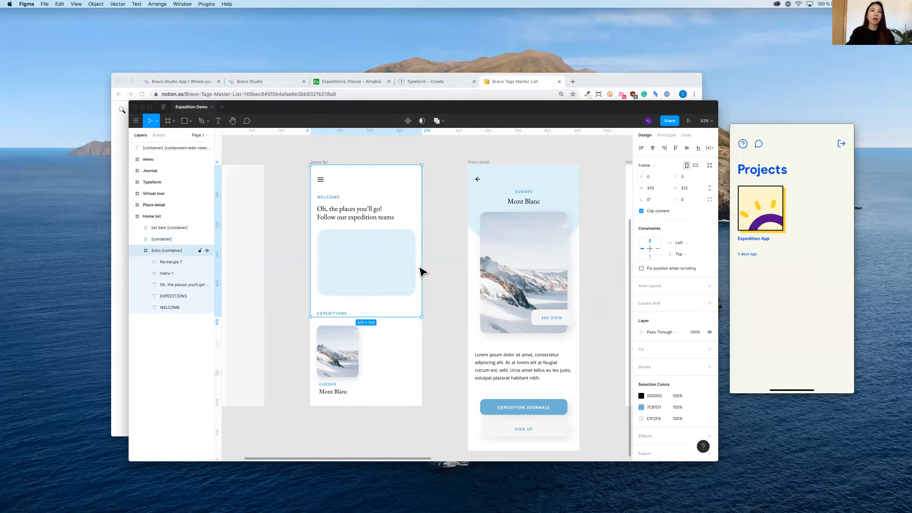
{"action": "left_click", "coordinate": [338, 376]}
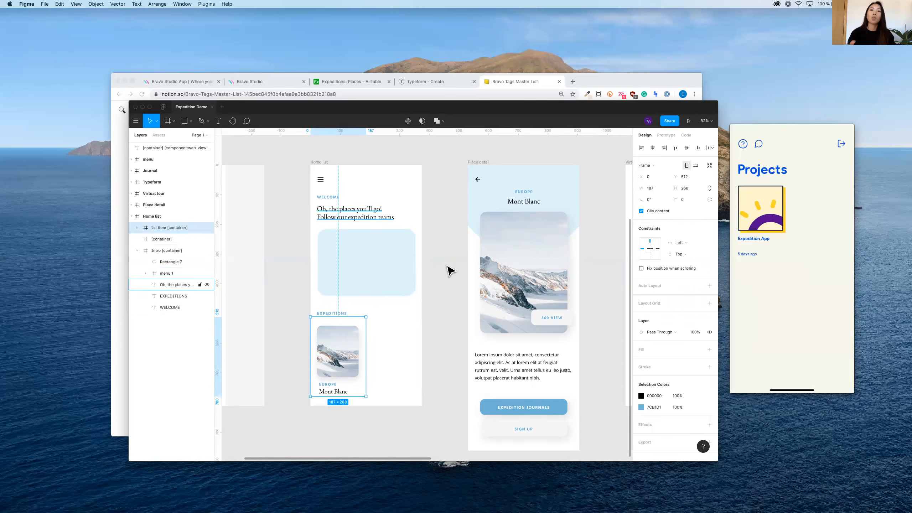
{"action": "left_click", "coordinate": [451, 271]}
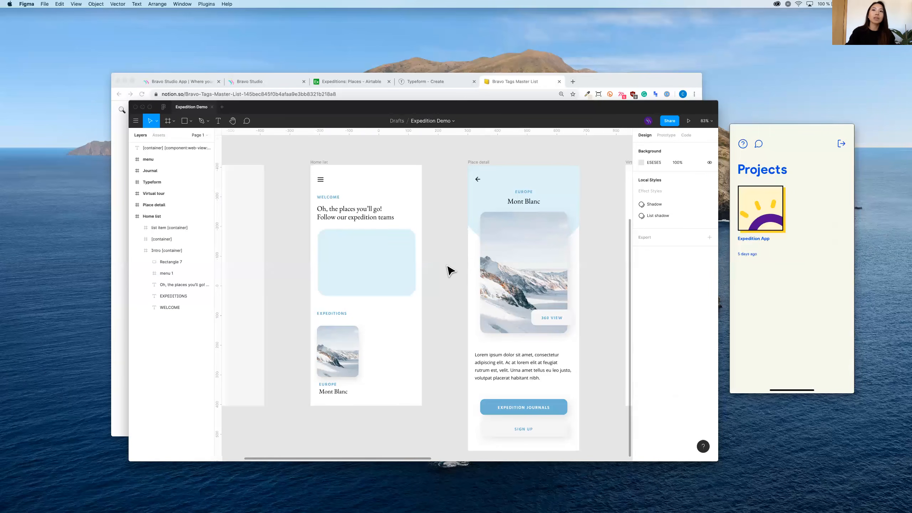
Step: Examine the Virtual tour screen and the layers directly inside its top-level frame
{"action": "scroll", "coordinate": [451, 271], "scroll_direction": "down", "scroll_amount": 2}
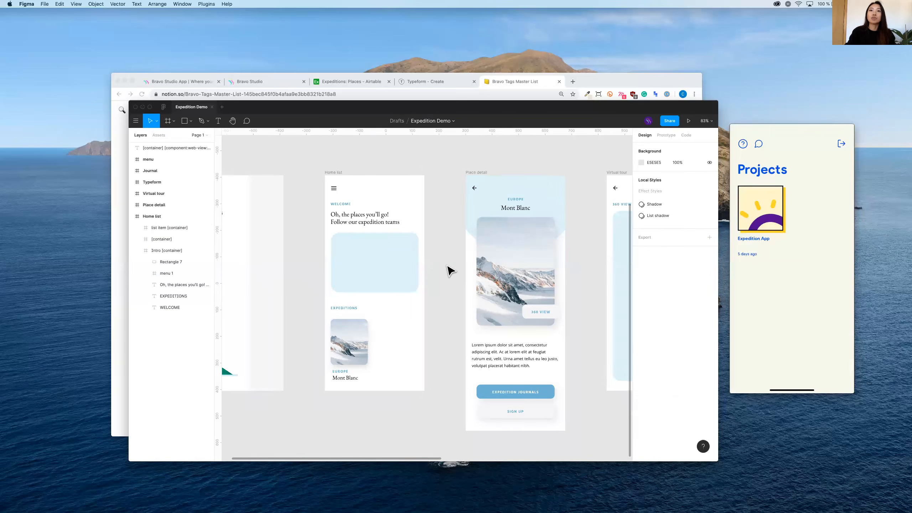
{"action": "scroll", "coordinate": [451, 272], "scroll_direction": "down", "scroll_amount": 2}
{"action": "scroll", "coordinate": [531, 178], "scroll_direction": "right", "scroll_amount": 1}
{"action": "left_click", "coordinate": [532, 178]}
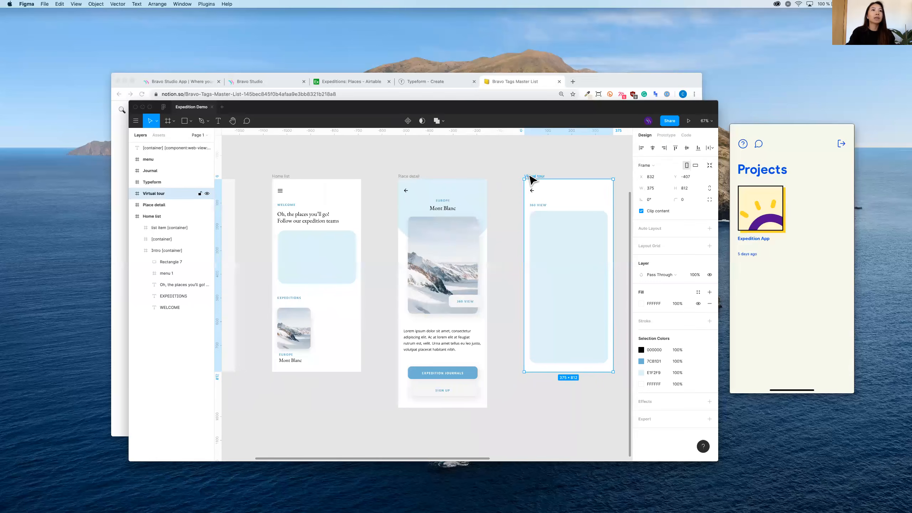
{"action": "key", "text": "Return"}
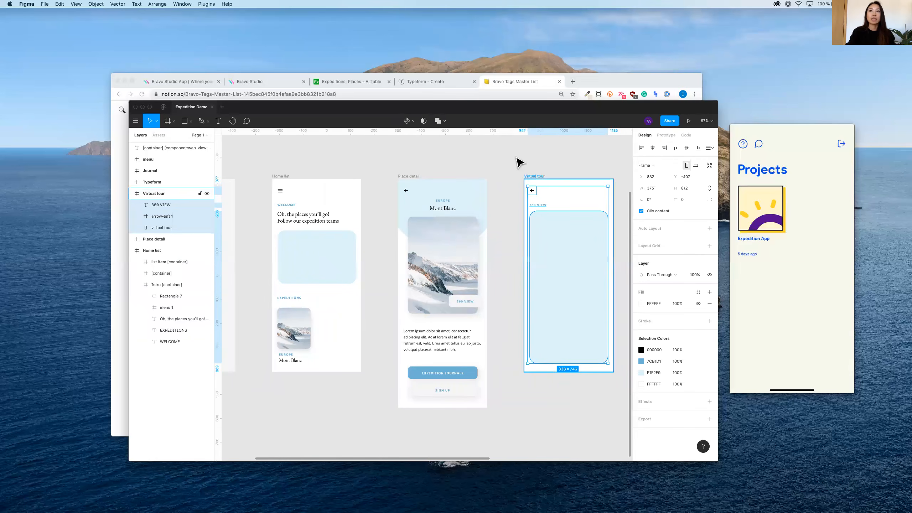
{"action": "scroll", "coordinate": [519, 240], "scroll_direction": "right", "scroll_amount": 5}
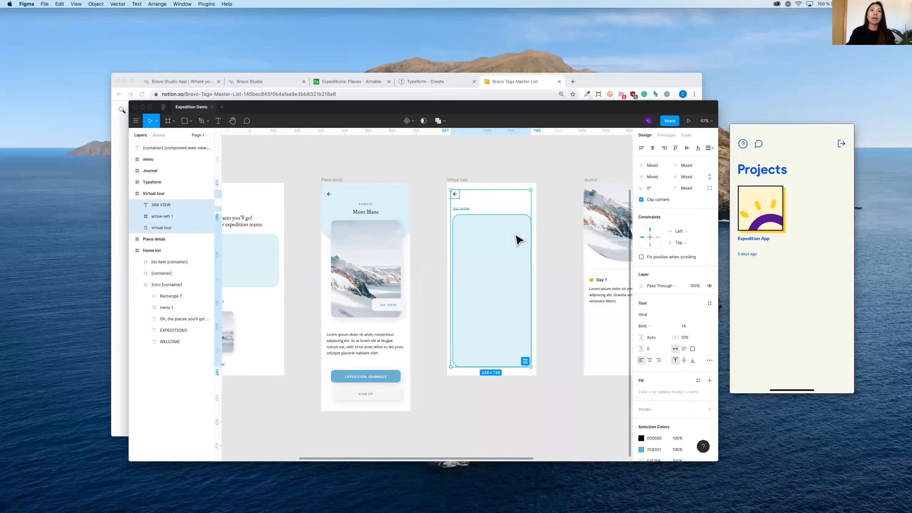
{"action": "scroll", "coordinate": [516, 235], "scroll_direction": "right", "scroll_amount": 3}
{"action": "scroll", "coordinate": [516, 235], "scroll_direction": "up", "scroll_amount": 2}
{"action": "left_click", "coordinate": [407, 165]}
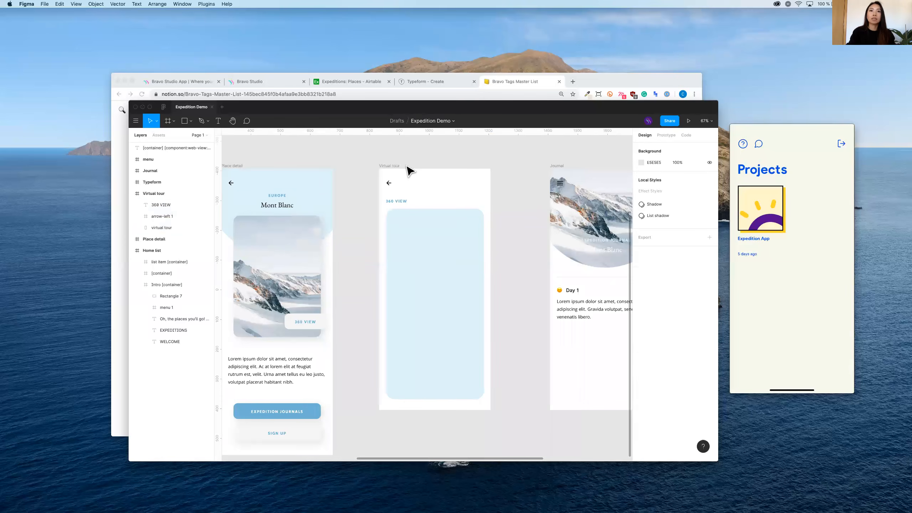
Step: Draw a 375 × 812 frame inside the Virtual tour screen that encloses all of its contents
{"action": "scroll", "coordinate": [410, 171], "scroll_direction": "down", "scroll_amount": 1}
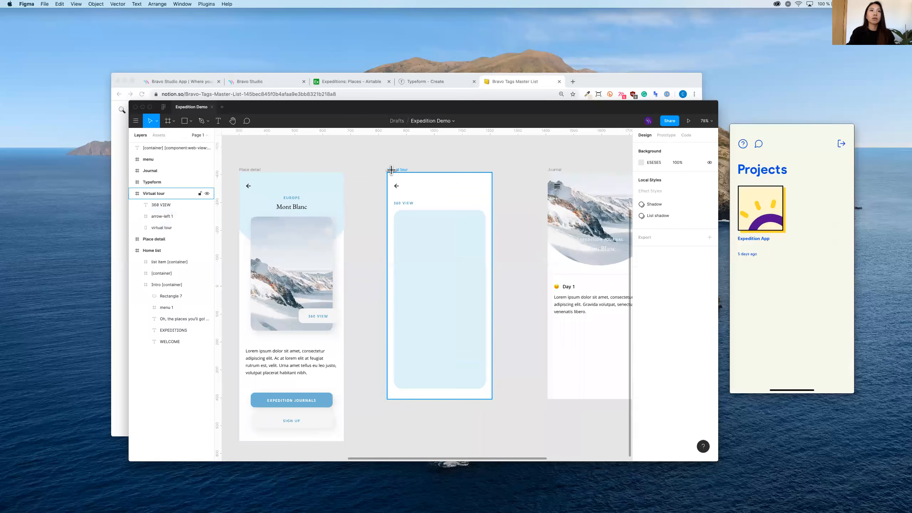
{"action": "left_click", "coordinate": [391, 170]}
{"action": "key", "text": "f"}
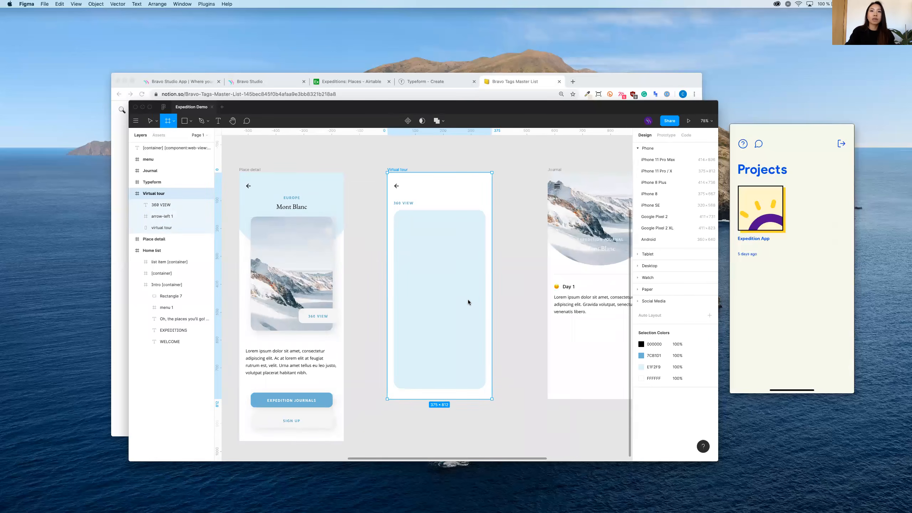
{"action": "left_click_drag", "start_coordinate": [388, 172], "coordinate": [491, 399]}
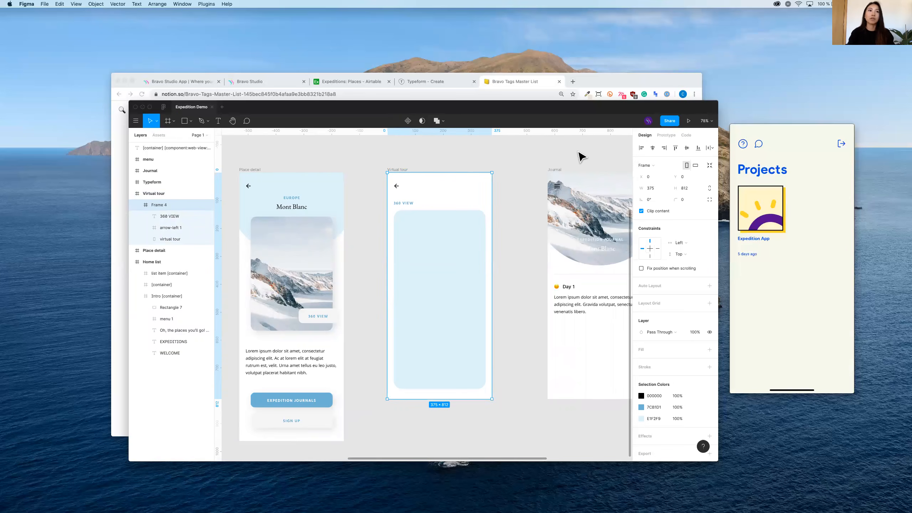
Step: Rename the new frame inside the Virtual tour screen as [container]
{"action": "double_click", "coordinate": [157, 205]}
{"action": "left_click", "coordinate": [157, 206]}
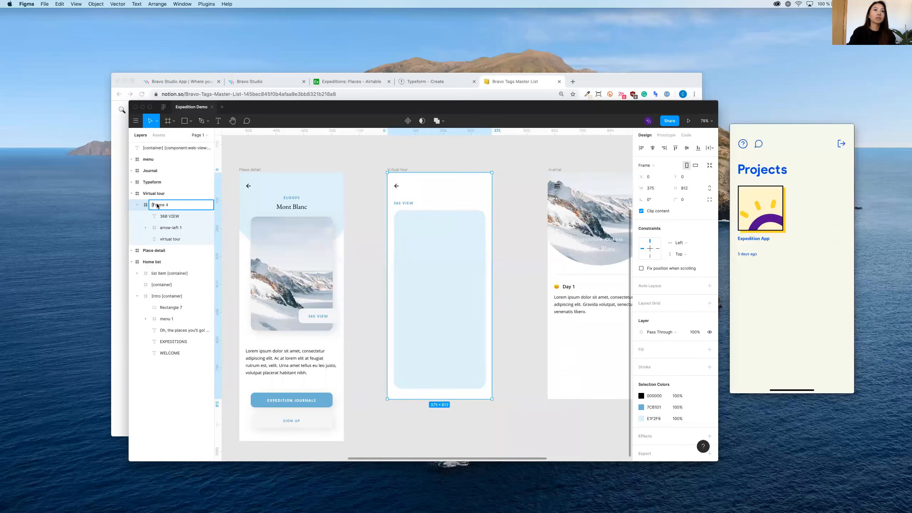
{"action": "left_click_drag", "start_coordinate": [153, 205], "coordinate": [230, 210]}
{"action": "type", "text": "[container"}
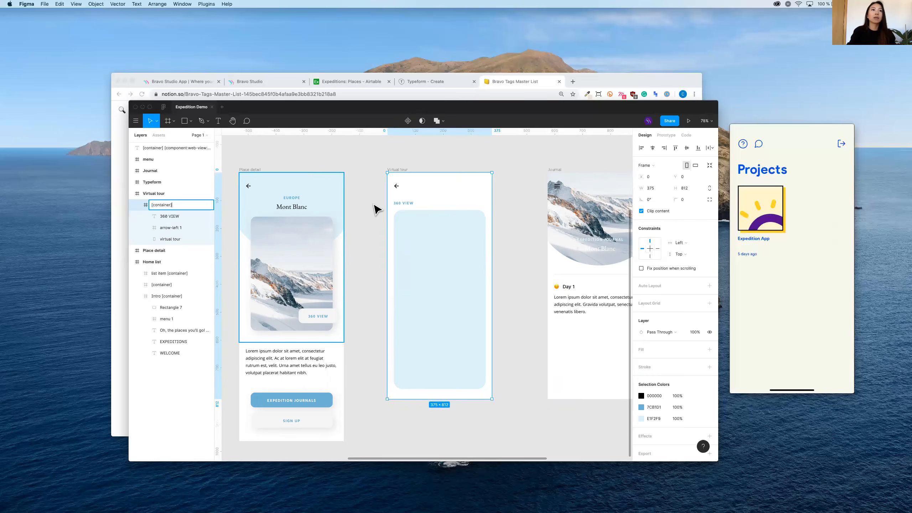
{"action": "type", "text": "]"}
{"action": "left_click", "coordinate": [363, 210]}
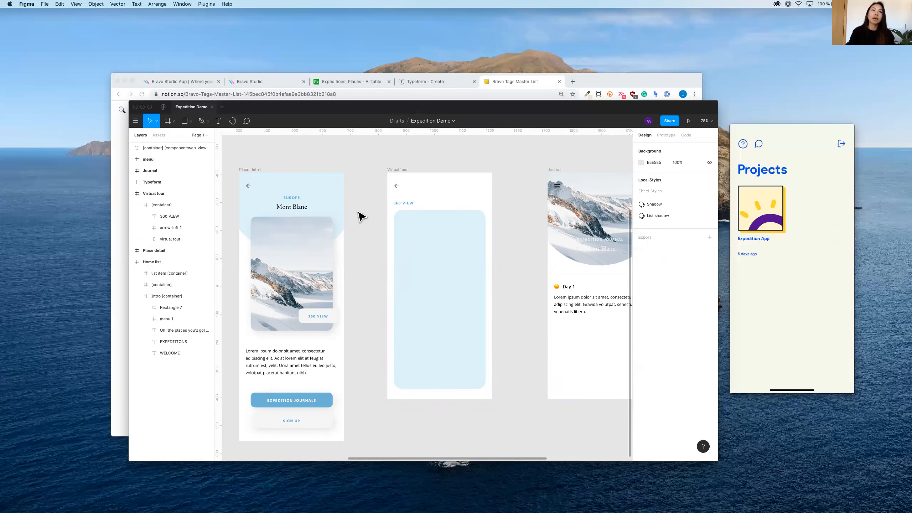
Step: Select the text block listing the prepared Bravo tags above the menu screen
{"action": "scroll", "coordinate": [361, 215], "scroll_direction": "down", "scroll_amount": 3}
{"action": "scroll", "coordinate": [360, 215], "scroll_direction": "down", "scroll_amount": 3}
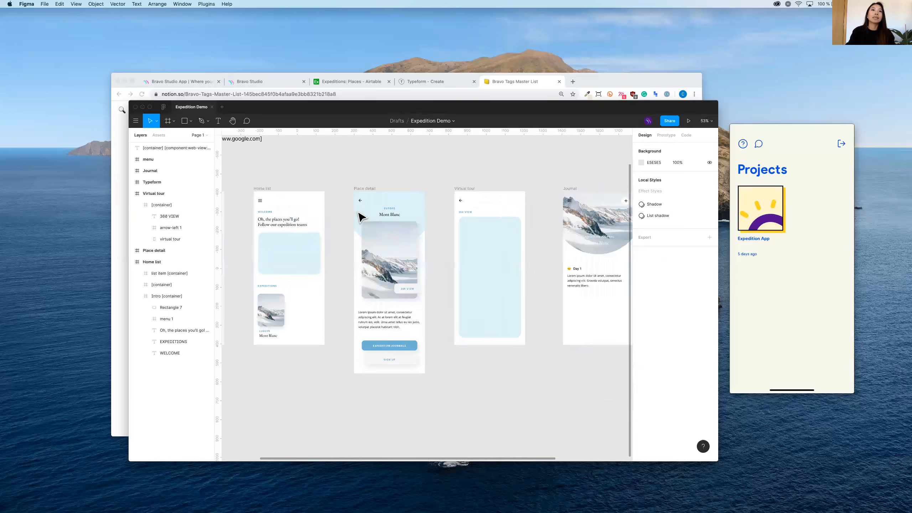
{"action": "scroll", "coordinate": [361, 216], "scroll_direction": "down", "scroll_amount": 3}
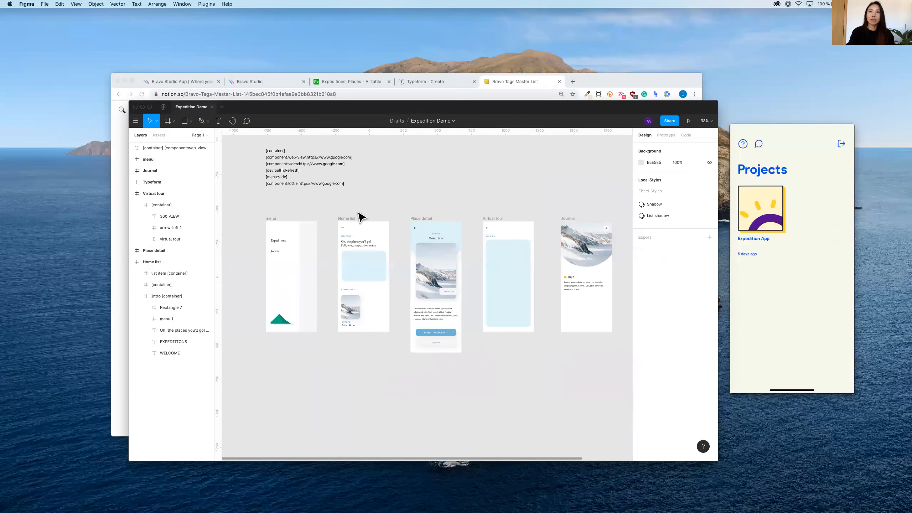
{"action": "scroll", "coordinate": [360, 216], "scroll_direction": "up", "scroll_amount": 2}
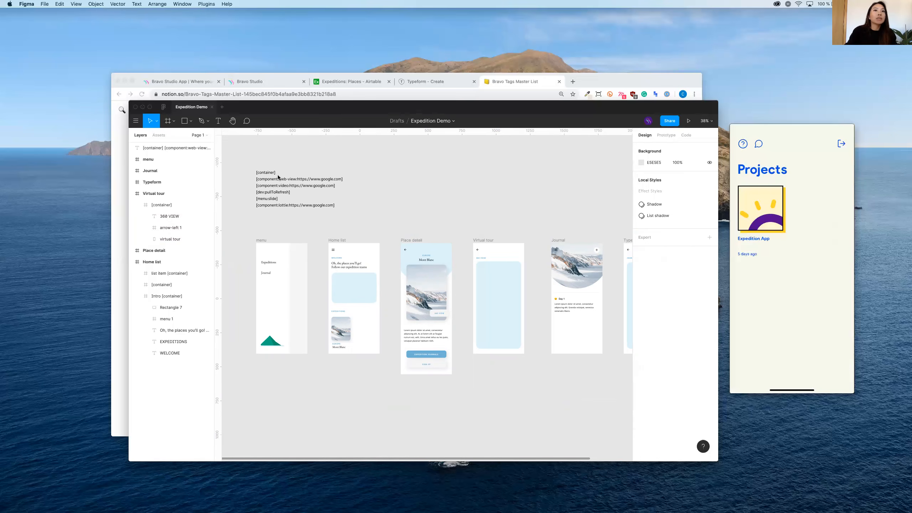
{"action": "left_click", "coordinate": [269, 197]}
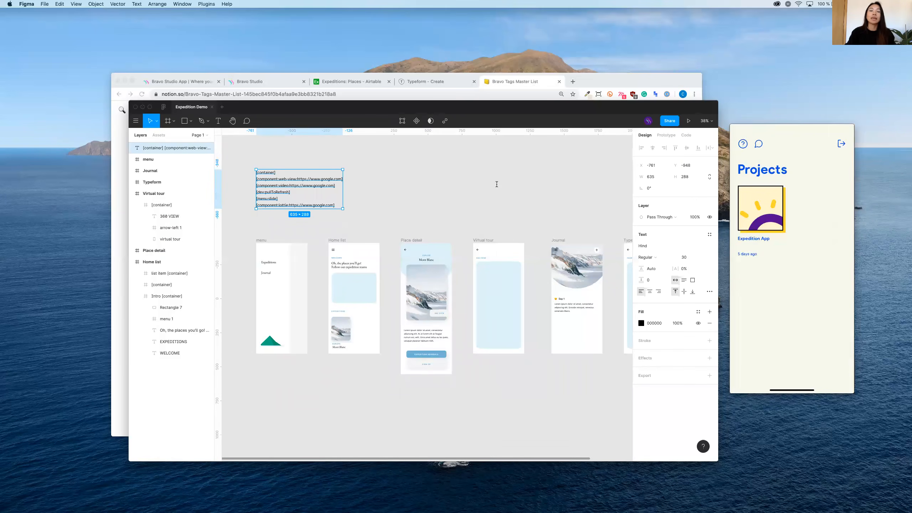
Step: Switch to Chrome to look through the Bravo Tags Master List, and return to the Figma design
{"action": "key", "text": "super+Tab"}
{"action": "scroll", "coordinate": [406, 255], "scroll_direction": "down", "scroll_amount": 15}
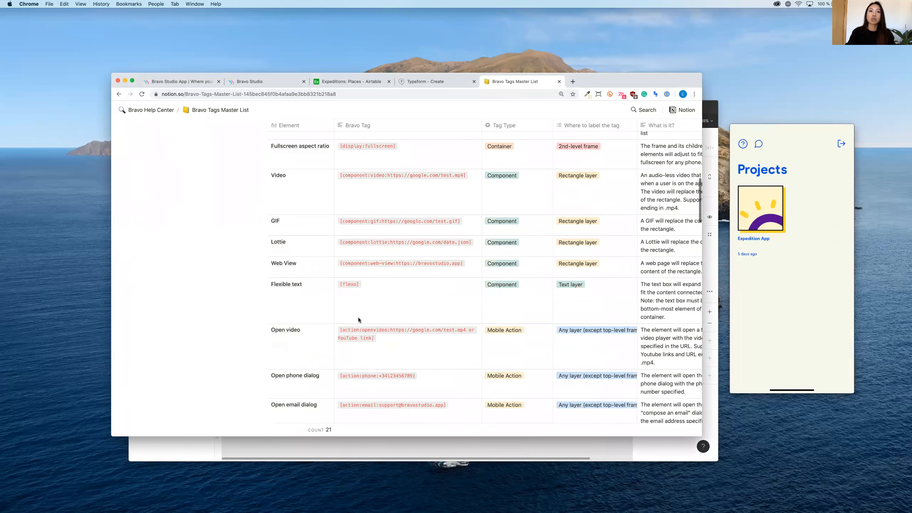
{"action": "scroll", "coordinate": [358, 313], "scroll_direction": "down", "scroll_amount": 10}
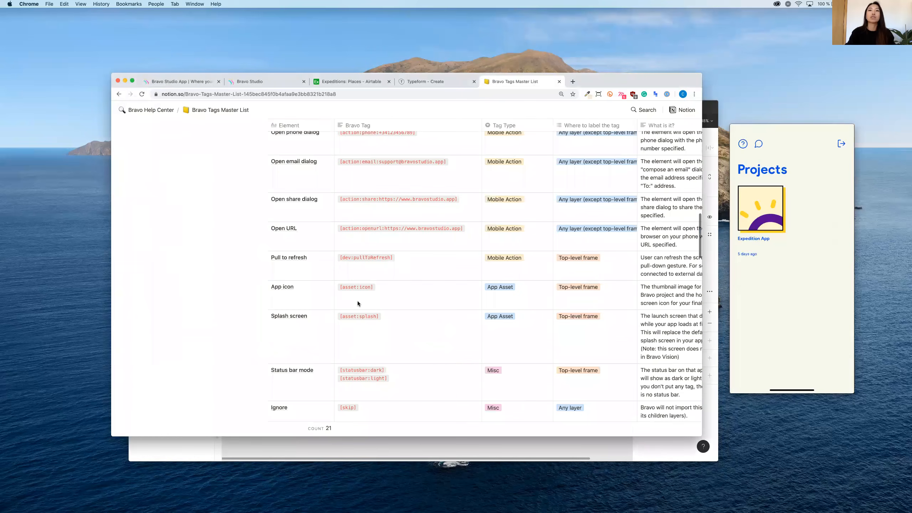
{"action": "scroll", "coordinate": [366, 302], "scroll_direction": "up", "scroll_amount": 20}
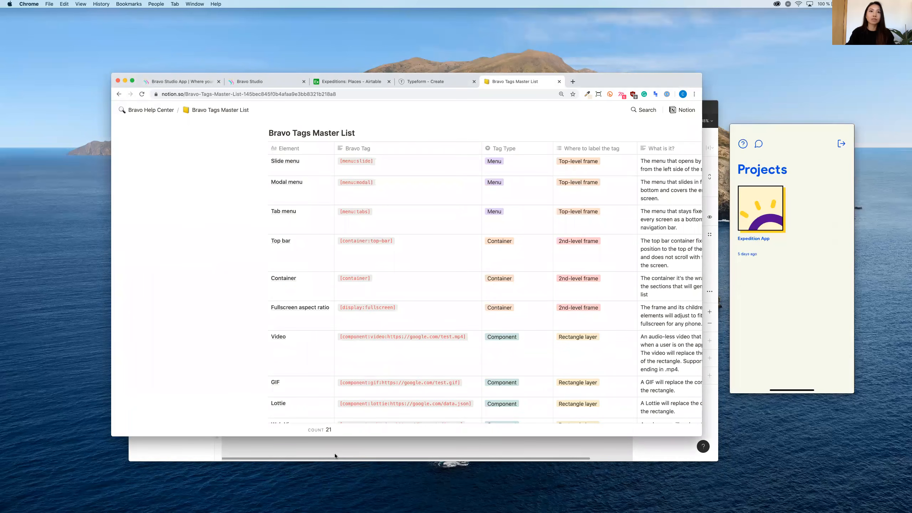
{"action": "left_click", "coordinate": [335, 454]}
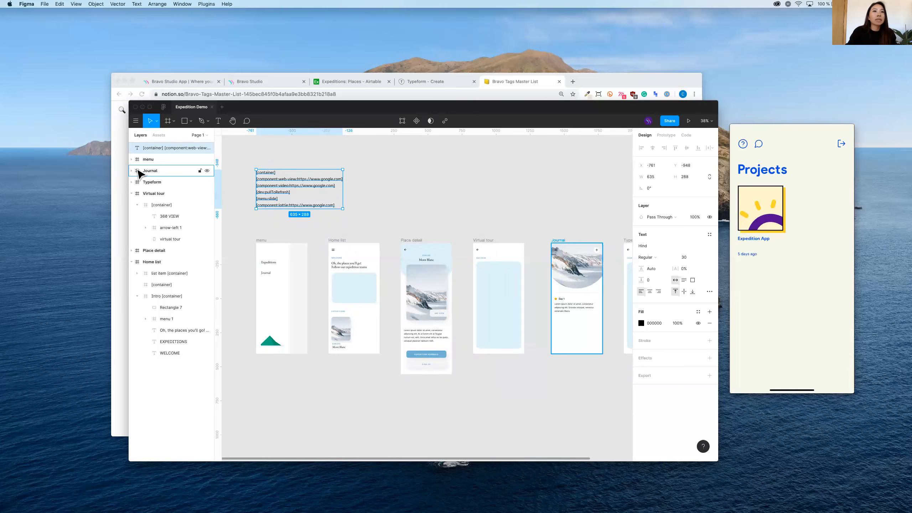
{"action": "triple_click", "coordinate": [276, 181]}
{"action": "key", "text": "super+c"}
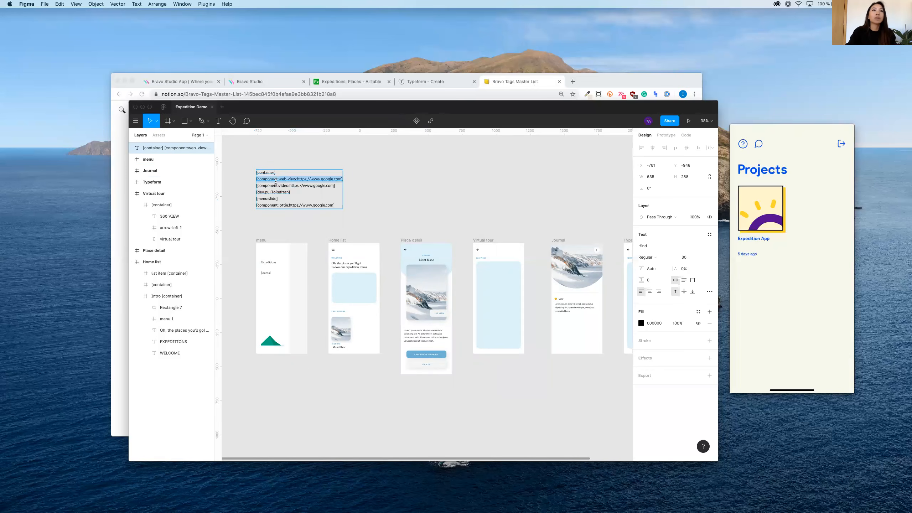
{"action": "scroll", "coordinate": [276, 181], "scroll_direction": "up", "scroll_amount": 5}
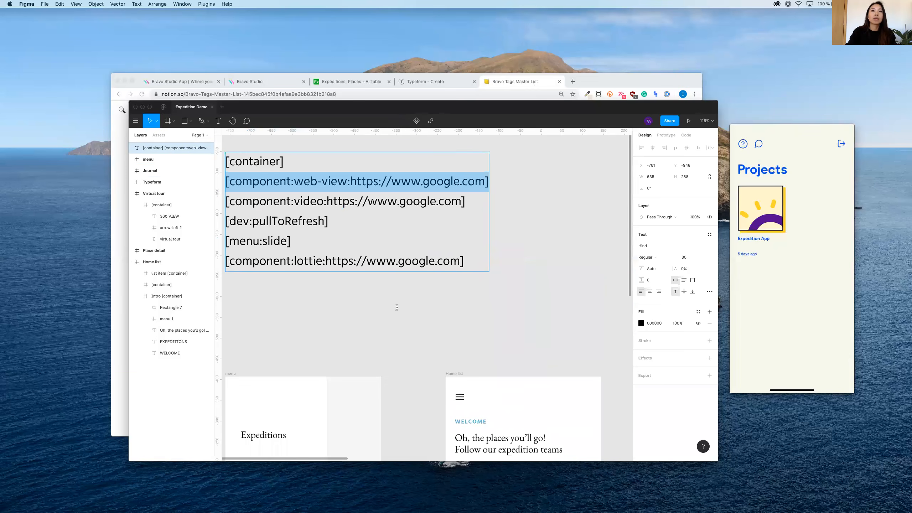
{"action": "scroll", "coordinate": [398, 310], "scroll_direction": "left", "scroll_amount": 2}
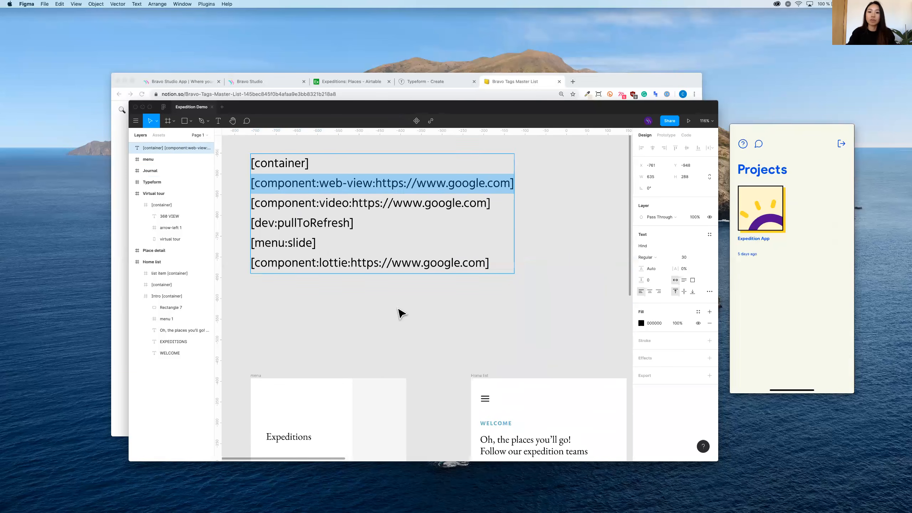
{"action": "scroll", "coordinate": [400, 312], "scroll_direction": "down", "scroll_amount": 5}
{"action": "scroll", "coordinate": [436, 334], "scroll_direction": "right", "scroll_amount": 2}
{"action": "scroll", "coordinate": [437, 334], "scroll_direction": "down", "scroll_amount": 1}
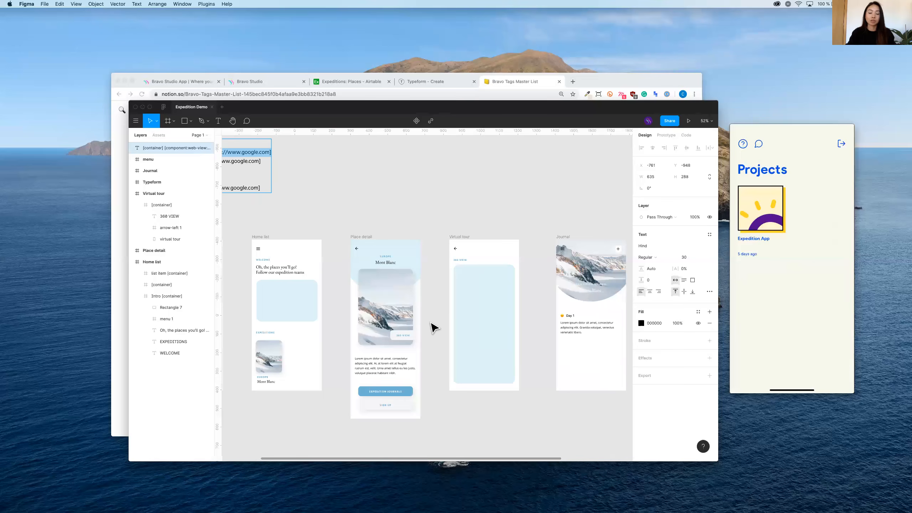
{"action": "scroll", "coordinate": [459, 334], "scroll_direction": "right", "scroll_amount": 2}
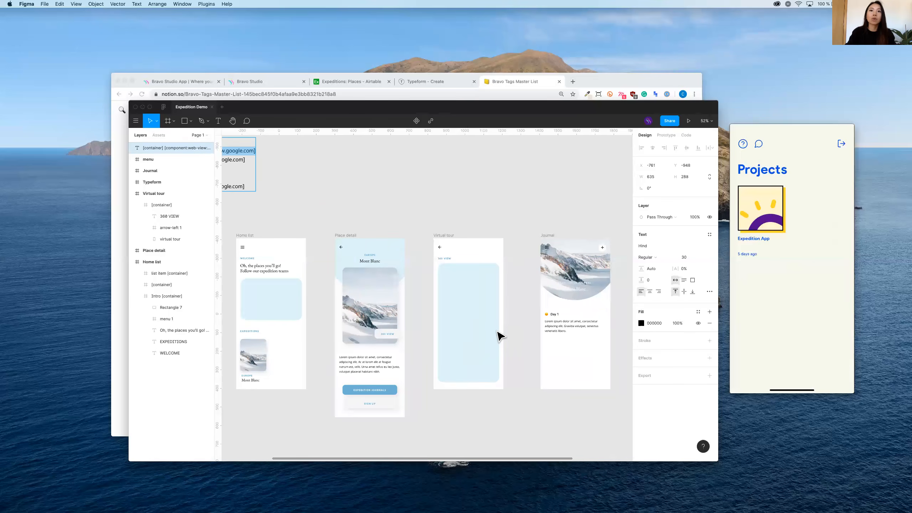
{"action": "scroll", "coordinate": [449, 287], "scroll_direction": "up", "scroll_amount": 3}
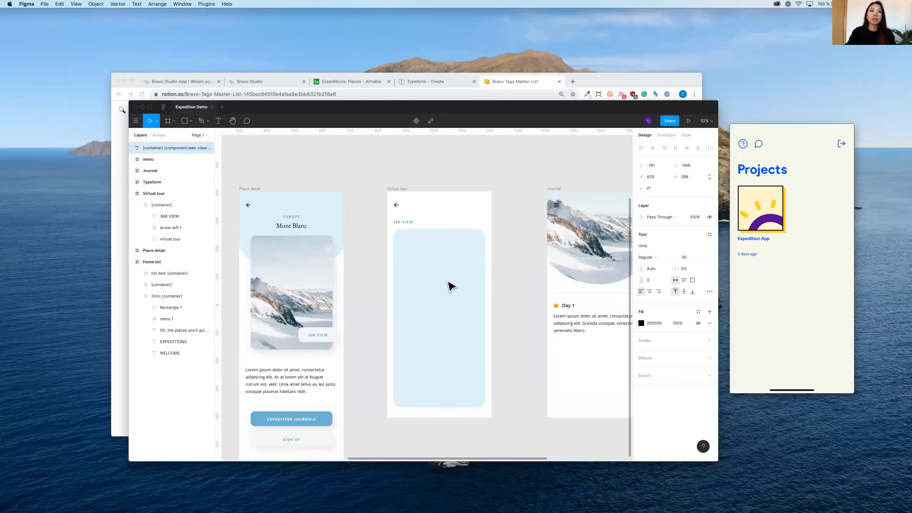
{"action": "left_click", "coordinate": [445, 297]}
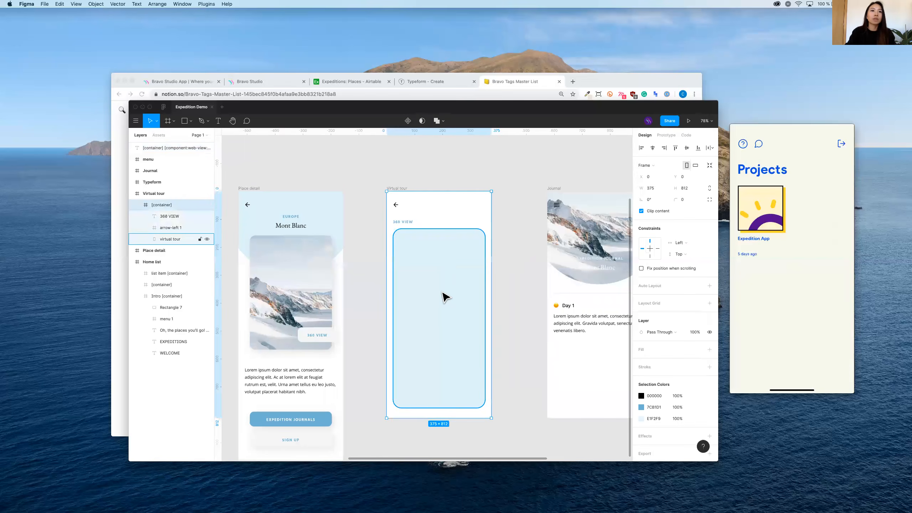
{"action": "left_click", "coordinate": [173, 240]}
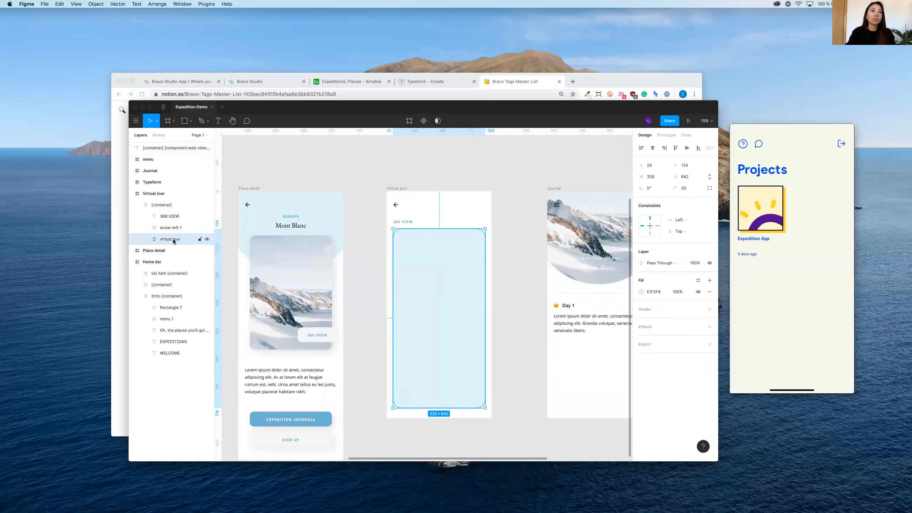
{"action": "double_click", "coordinate": [182, 239]}
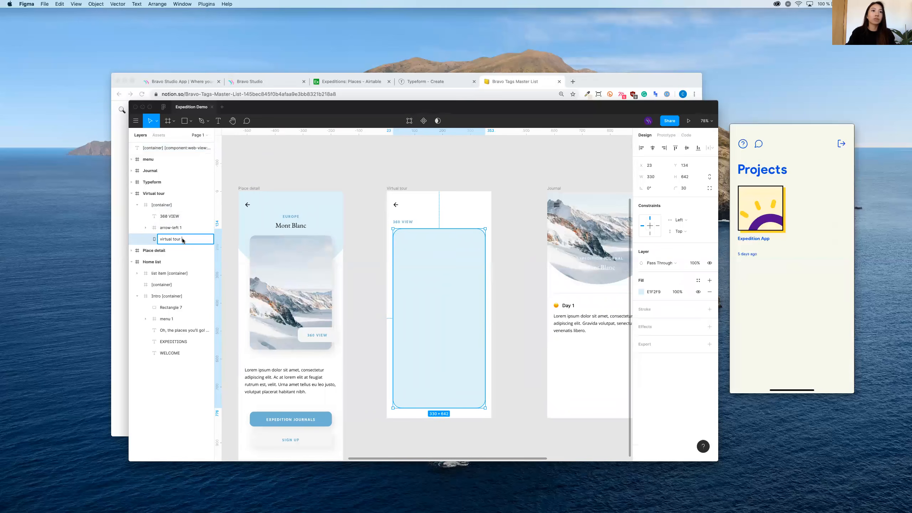
{"action": "key", "text": "super+v"}
Step: Widen the layer list to fit the full layer names, and examine the URL part of the virtual tour layer's tag
{"action": "mouse_move", "coordinate": [285, 251]}
{"action": "left_mouse_down"}
{"action": "mouse_move", "coordinate": [297, 254]}
{"action": "mouse_move", "coordinate": [289, 252]}
{"action": "left_mouse_up"}
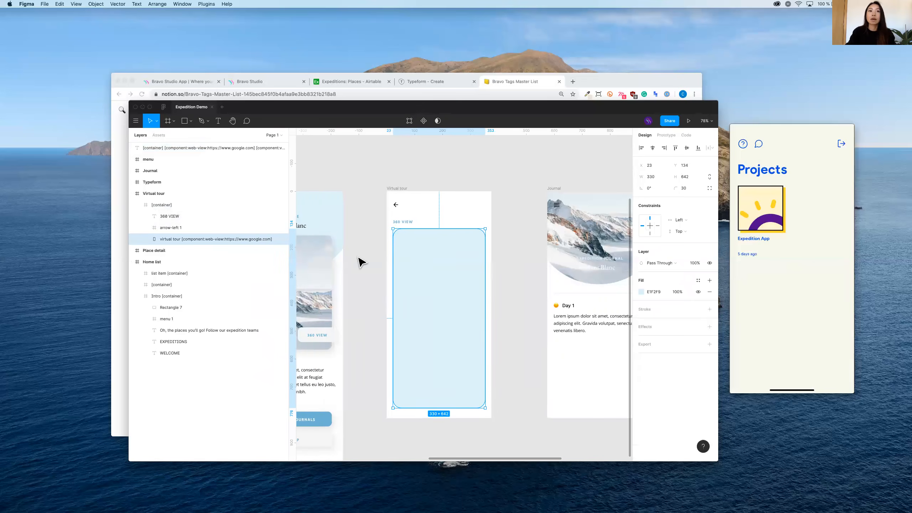
{"action": "key", "text": "Escape"}
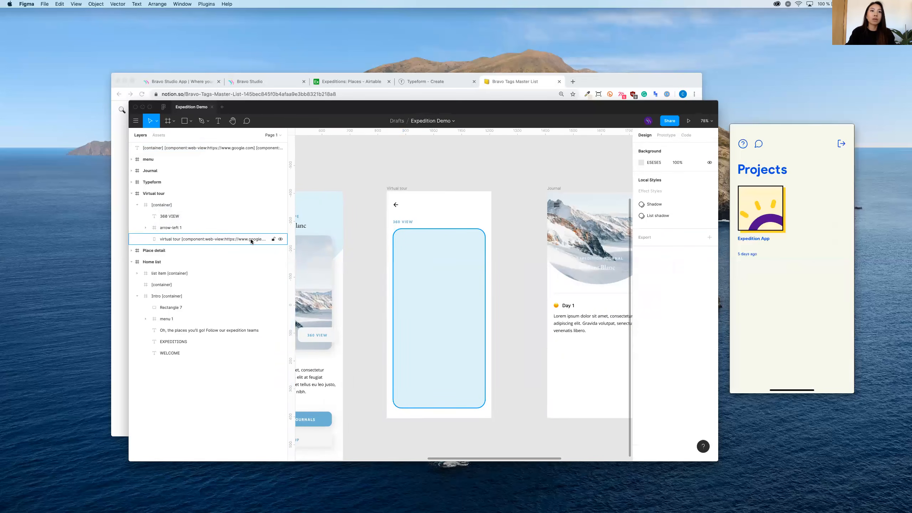
{"action": "double_click", "coordinate": [250, 239]}
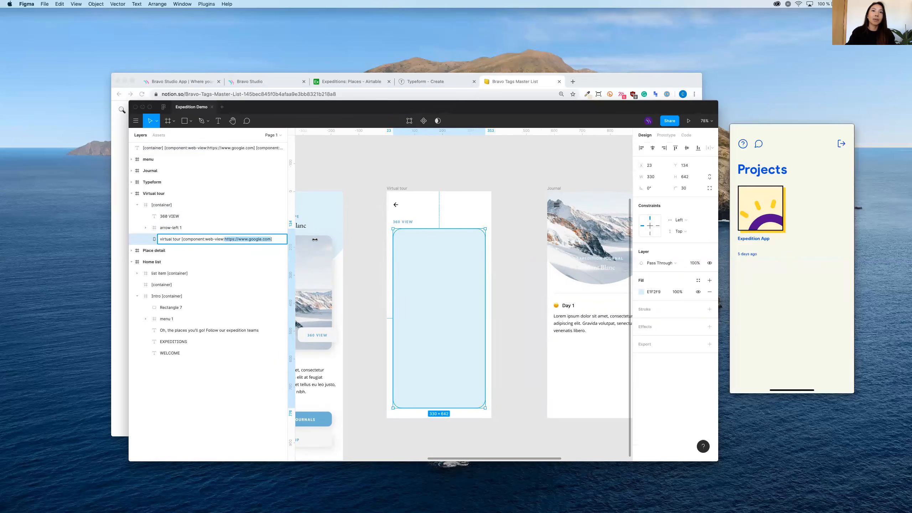
{"action": "left_click", "coordinate": [373, 267]}
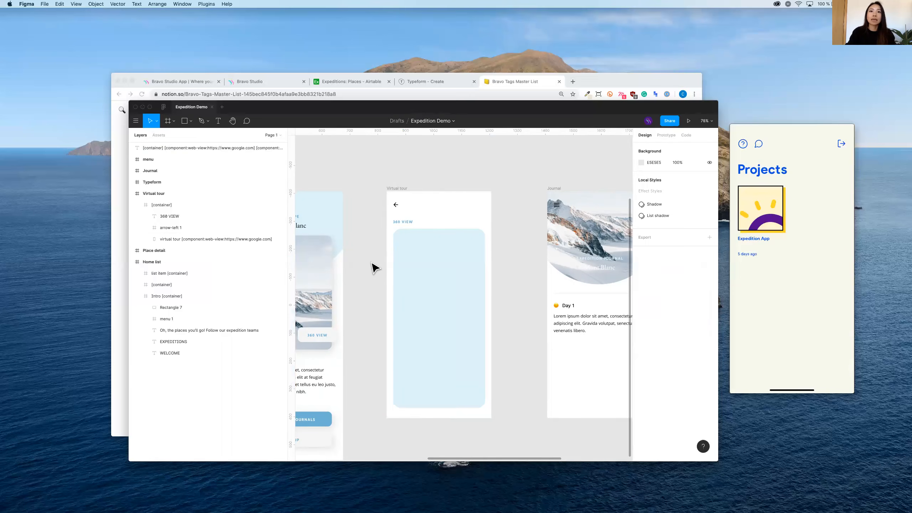
{"action": "scroll", "coordinate": [373, 267], "scroll_direction": "down", "scroll_amount": 5}
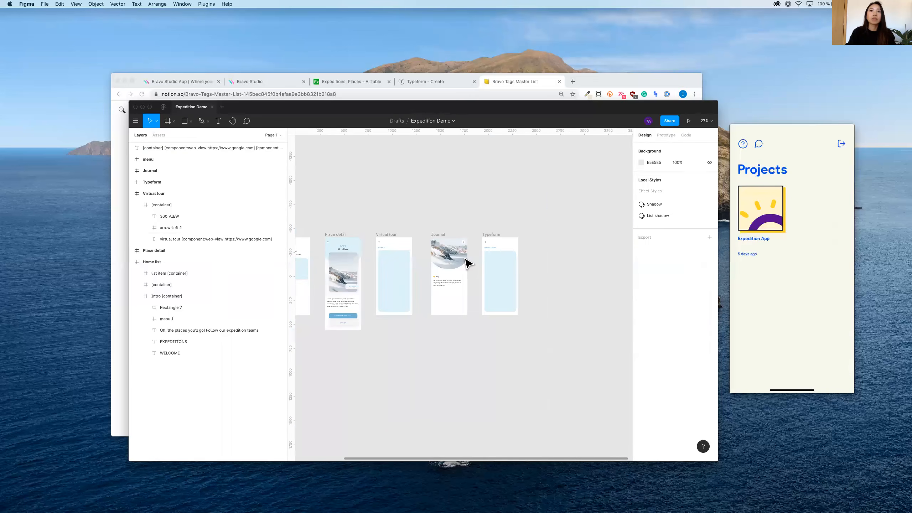
{"action": "scroll", "coordinate": [468, 263], "scroll_direction": "up", "scroll_amount": 5}
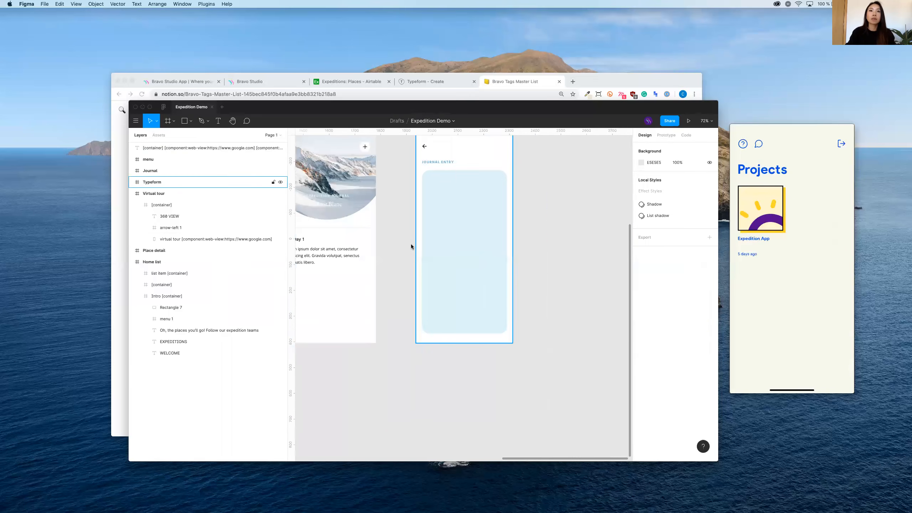
{"action": "left_click", "coordinate": [453, 244]}
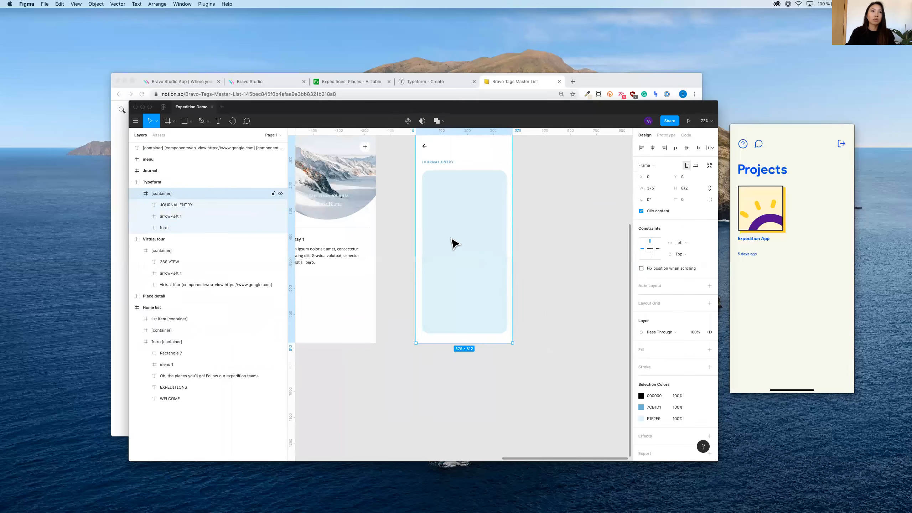
{"action": "left_click", "coordinate": [165, 227]}
{"action": "double_click", "coordinate": [165, 227]}
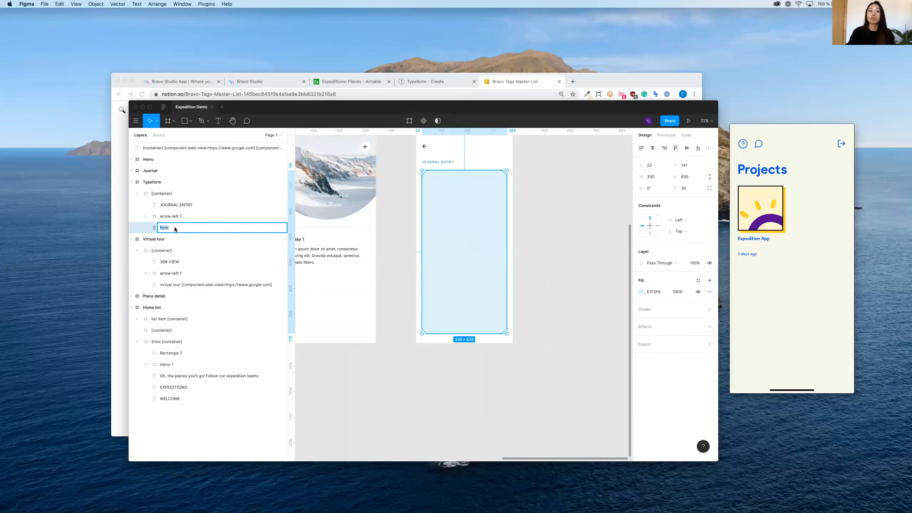
{"action": "key", "text": "super+v"}
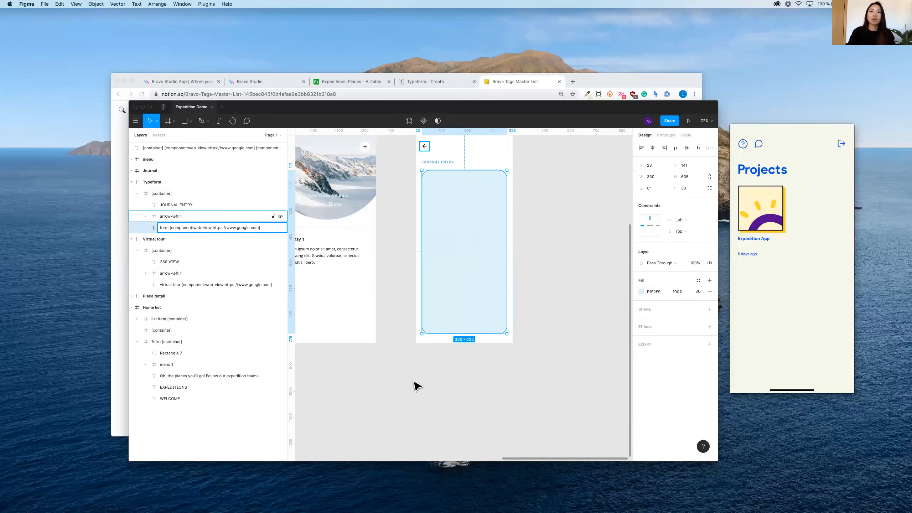
{"action": "scroll", "coordinate": [505, 323], "scroll_direction": "up", "scroll_amount": 3}
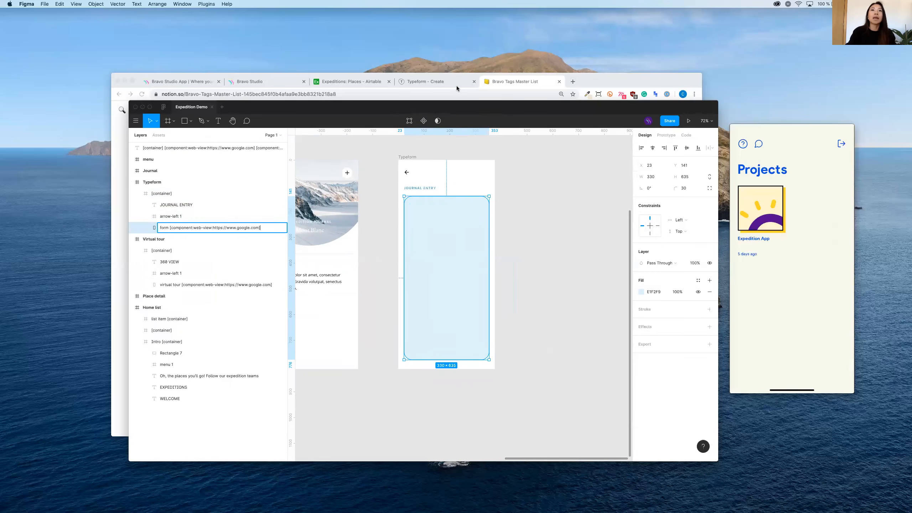
Step: Switch to Chrome, open the published version of the Expeditions journal form in Typeform, and copy its web address
{"action": "left_click", "coordinate": [443, 83]}
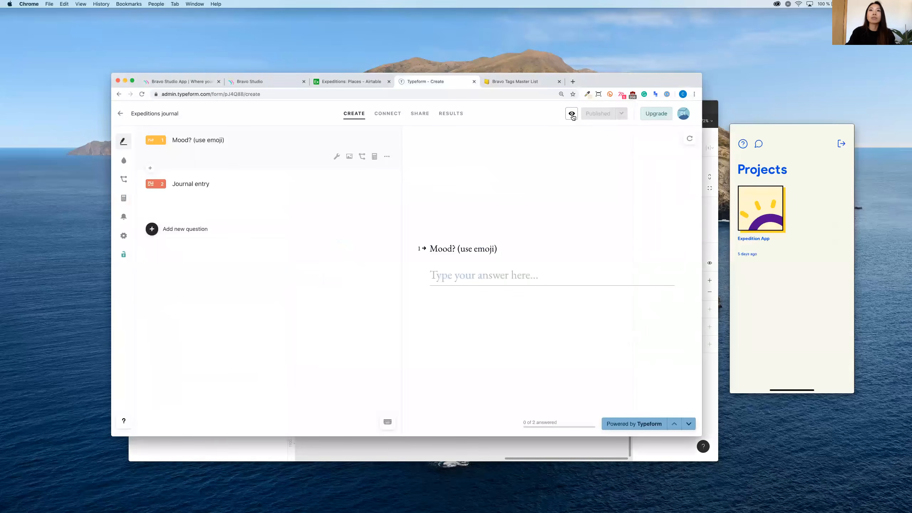
{"action": "left_click", "coordinate": [572, 114]}
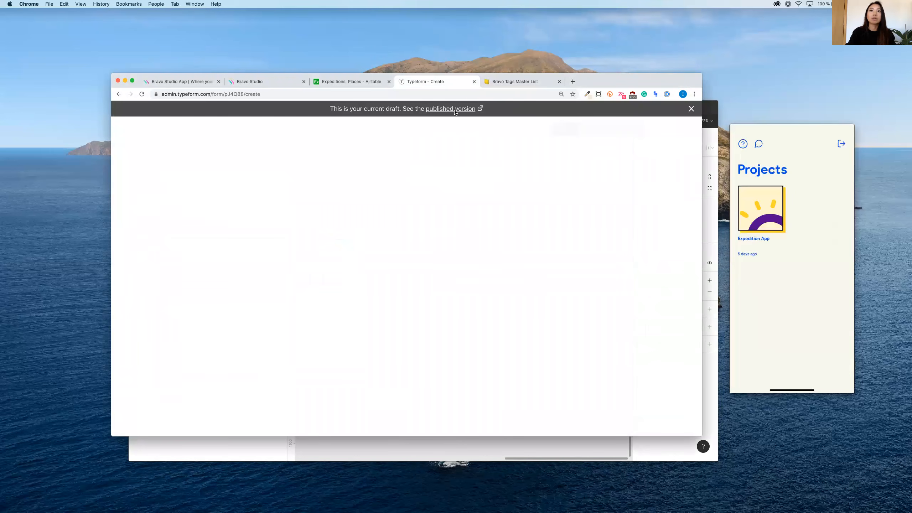
{"action": "left_click", "coordinate": [454, 109]}
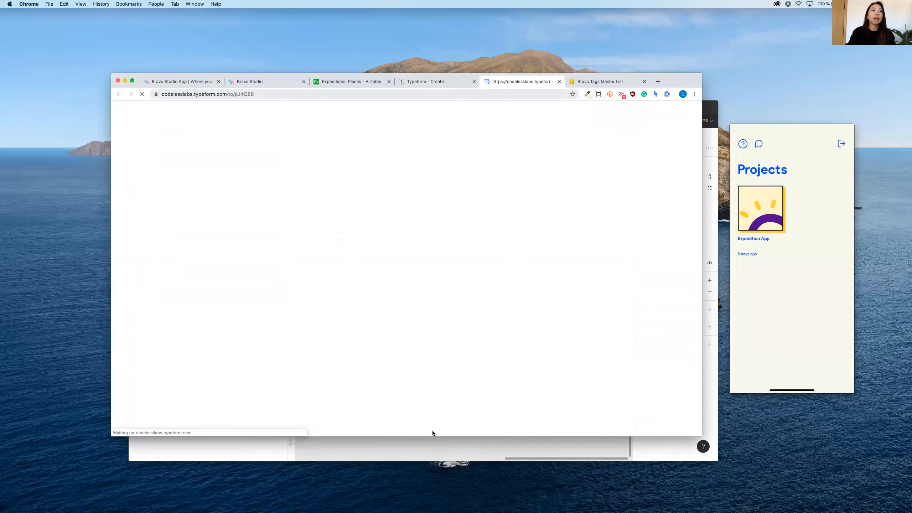
{"action": "key", "text": "super+l"}
{"action": "key", "text": "super+c"}
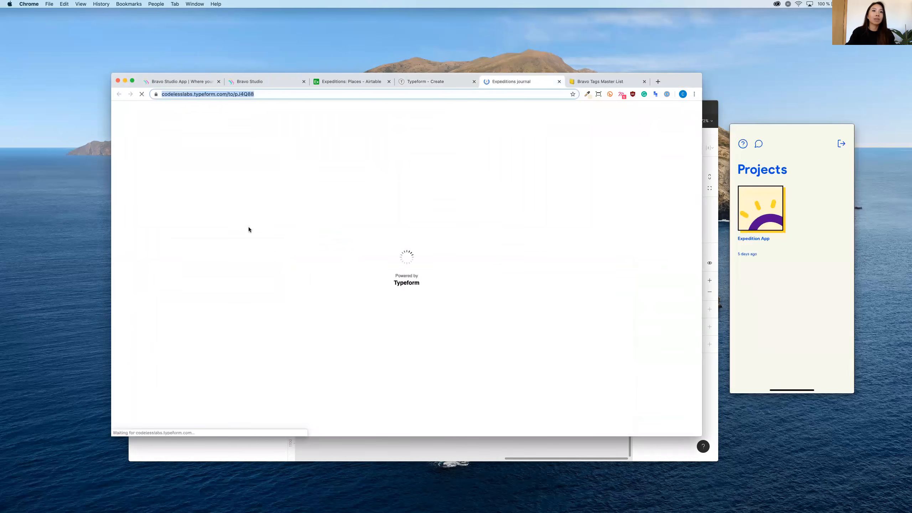
{"action": "key", "text": "super+Tab"}
{"action": "left_click_drag", "start_coordinate": [259, 227], "coordinate": [212, 229]}
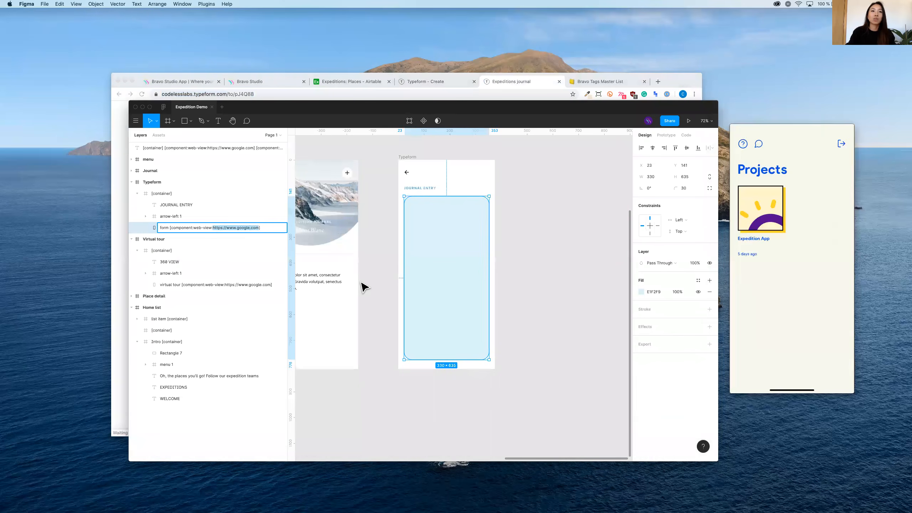
{"action": "key", "text": "super+v"}
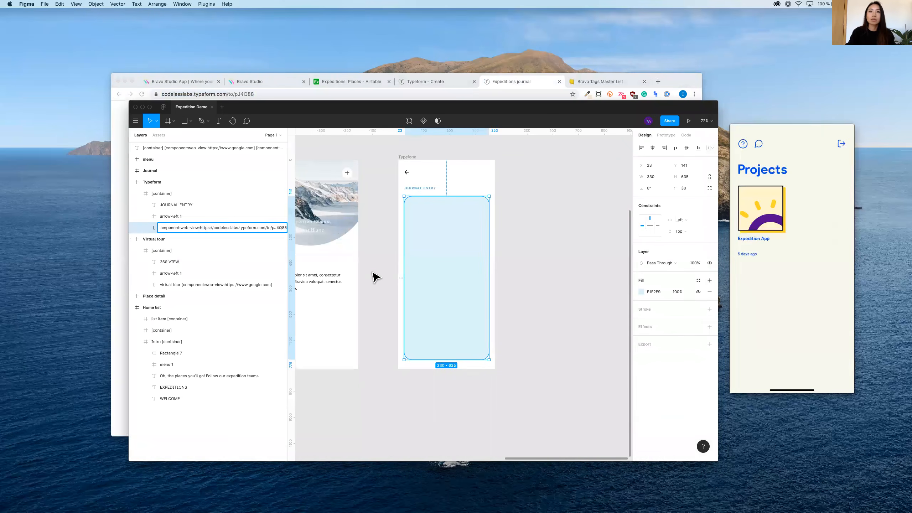
{"action": "left_click", "coordinate": [373, 272]}
{"action": "scroll", "coordinate": [501, 256], "scroll_direction": "left", "scroll_amount": 3}
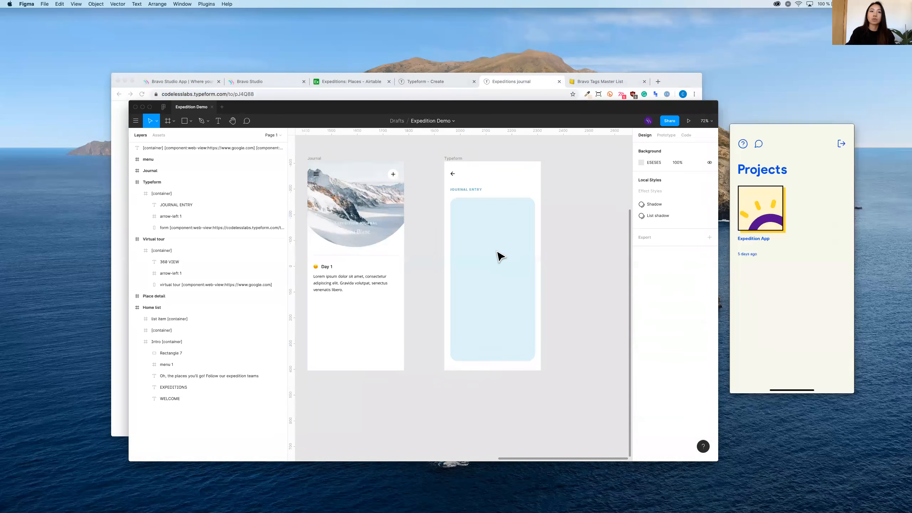
{"action": "scroll", "coordinate": [501, 256], "scroll_direction": "left", "scroll_amount": 2}
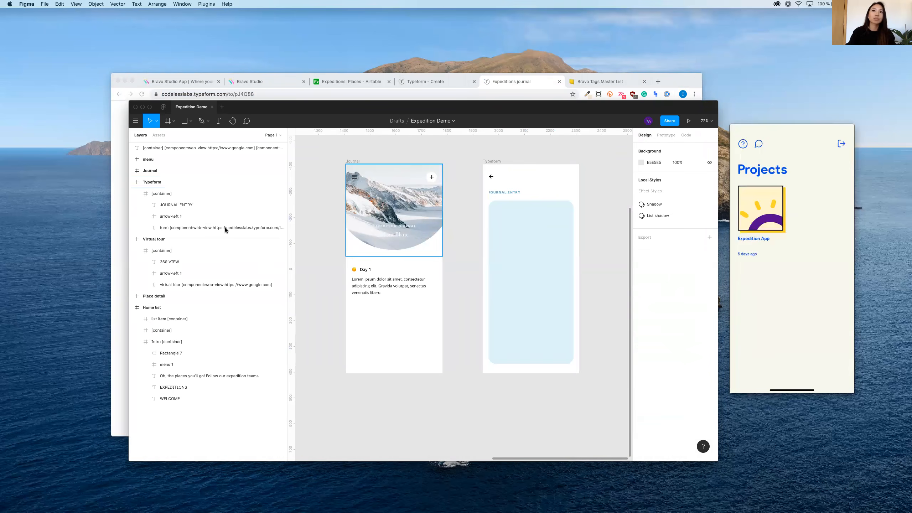
{"action": "scroll", "coordinate": [403, 332], "scroll_direction": "left", "scroll_amount": 3}
{"action": "scroll", "coordinate": [403, 333], "scroll_direction": "up", "scroll_amount": 1}
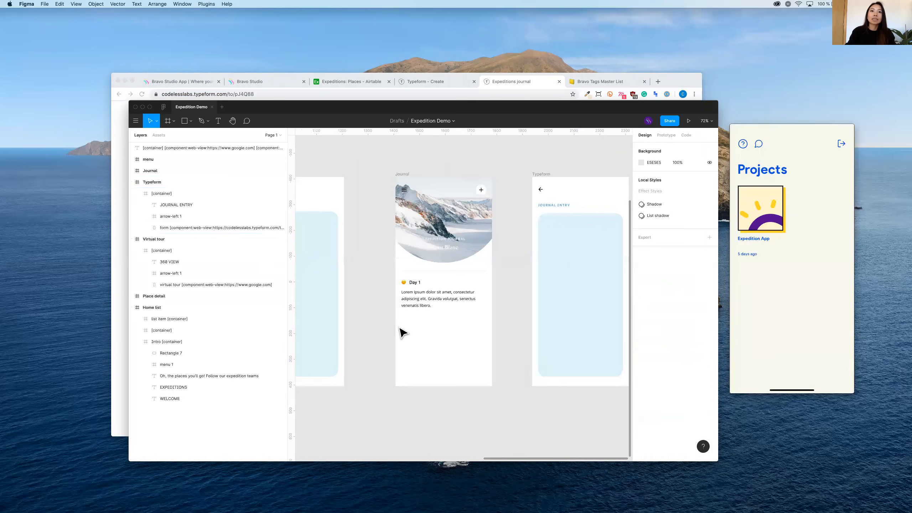
{"action": "scroll", "coordinate": [400, 328], "scroll_direction": "down", "scroll_amount": 5}
{"action": "scroll", "coordinate": [399, 327], "scroll_direction": "left", "scroll_amount": 5}
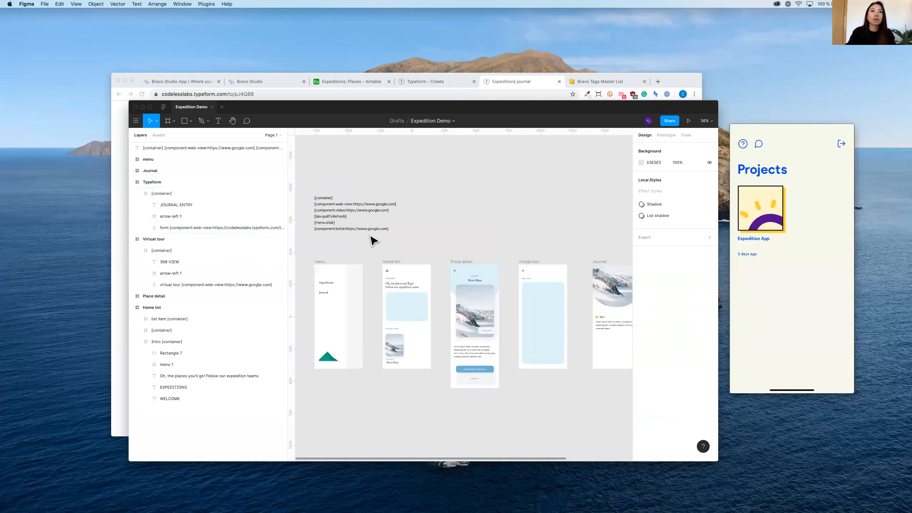
{"action": "scroll", "coordinate": [373, 241], "scroll_direction": "left", "scroll_amount": 2}
{"action": "scroll", "coordinate": [373, 241], "scroll_direction": "up", "scroll_amount": 2}
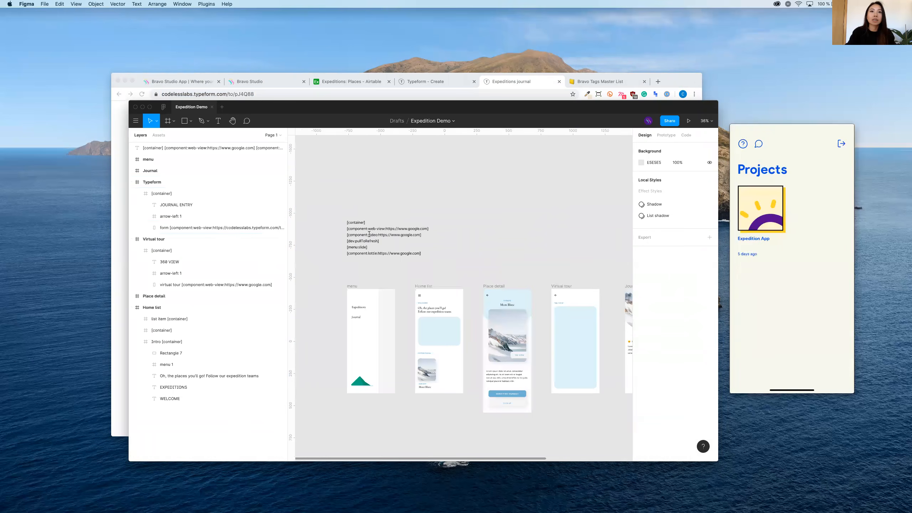
{"action": "double_click", "coordinate": [369, 234]}
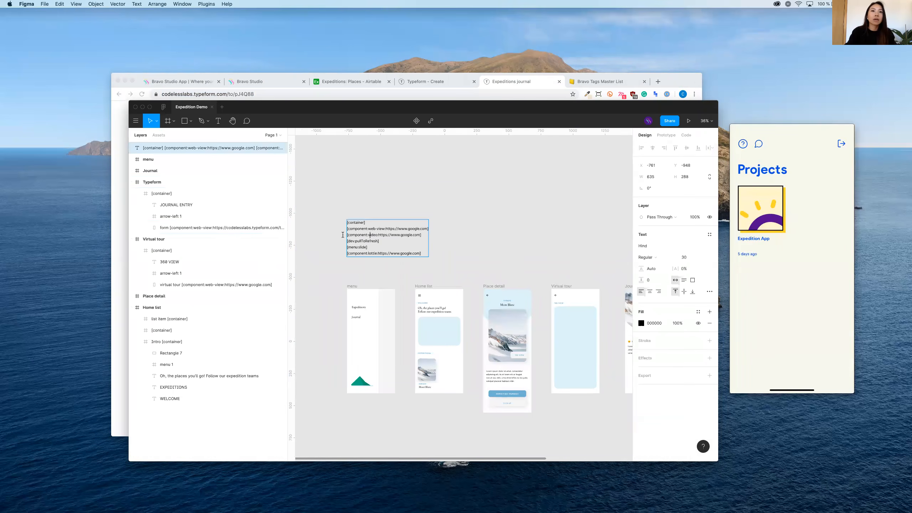
{"action": "triple_click", "coordinate": [380, 239]}
{"action": "key", "text": "super+c"}
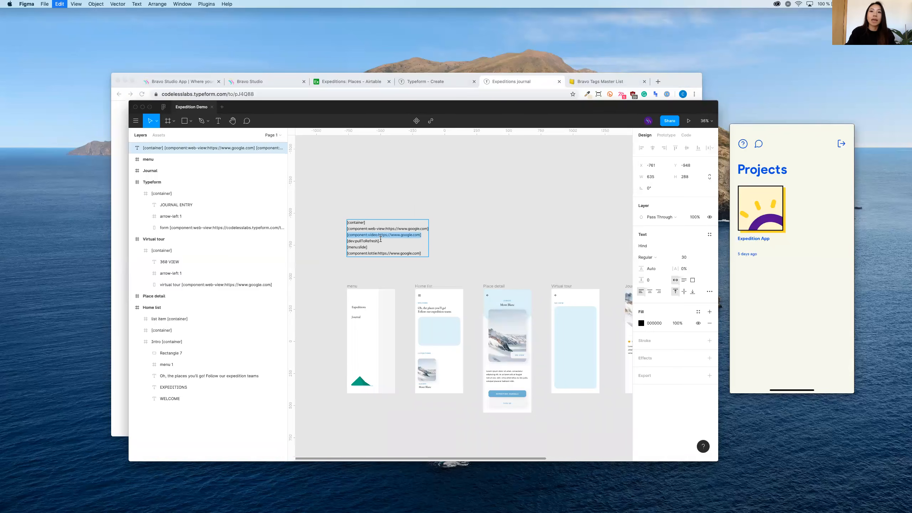
{"action": "scroll", "coordinate": [381, 240], "scroll_direction": "up", "scroll_amount": 3}
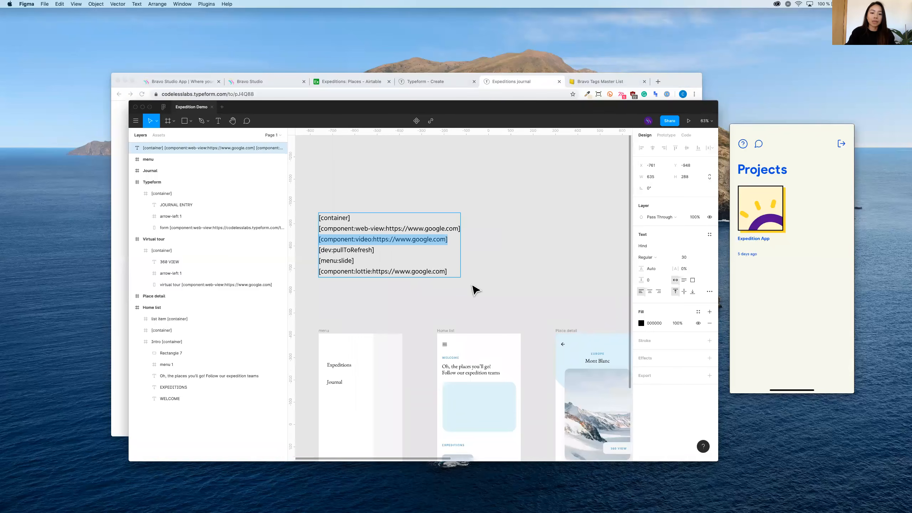
{"action": "scroll", "coordinate": [472, 286], "scroll_direction": "down", "scroll_amount": 3}
{"action": "scroll", "coordinate": [473, 286], "scroll_direction": "right", "scroll_amount": 6}
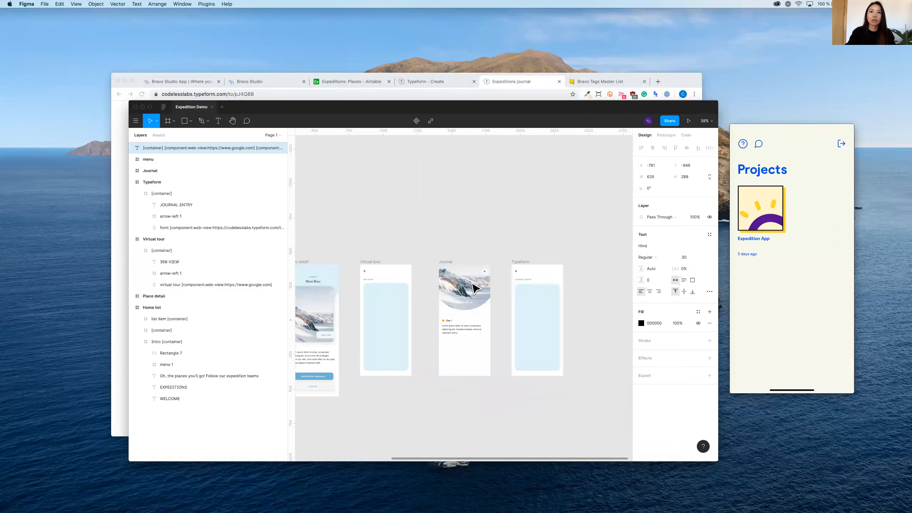
{"action": "scroll", "coordinate": [473, 298], "scroll_direction": "up", "scroll_amount": 3}
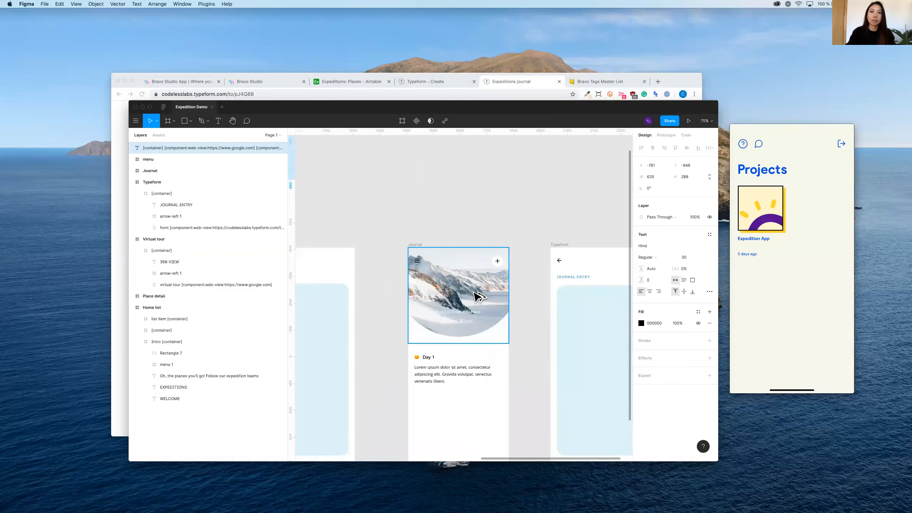
{"action": "key", "text": "alt"}
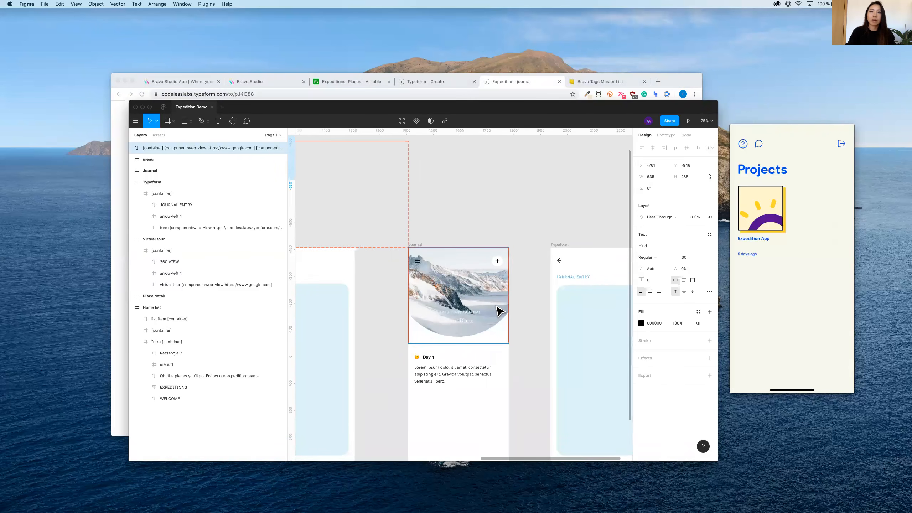
{"action": "left_click", "coordinate": [464, 292]}
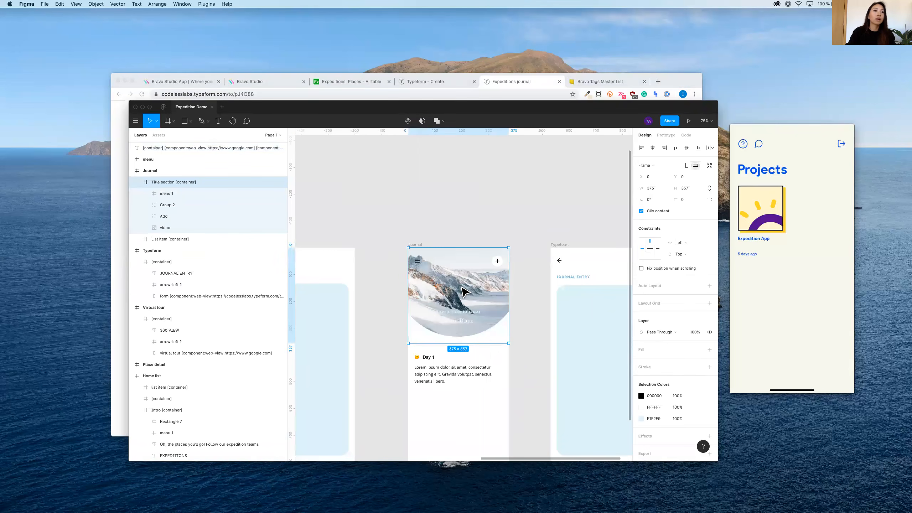
{"action": "left_click", "coordinate": [182, 227]}
{"action": "double_click", "coordinate": [175, 228]}
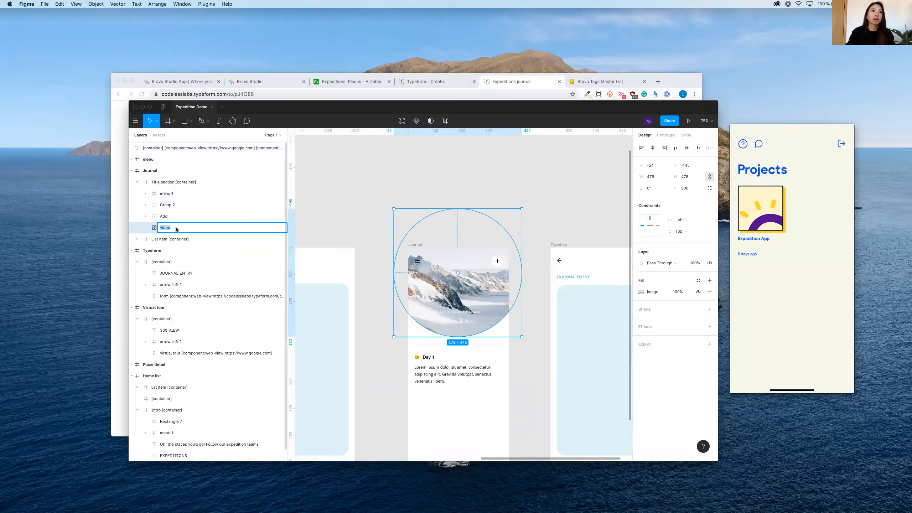
{"action": "key", "text": "Right"}
{"action": "key", "text": "super+v"}
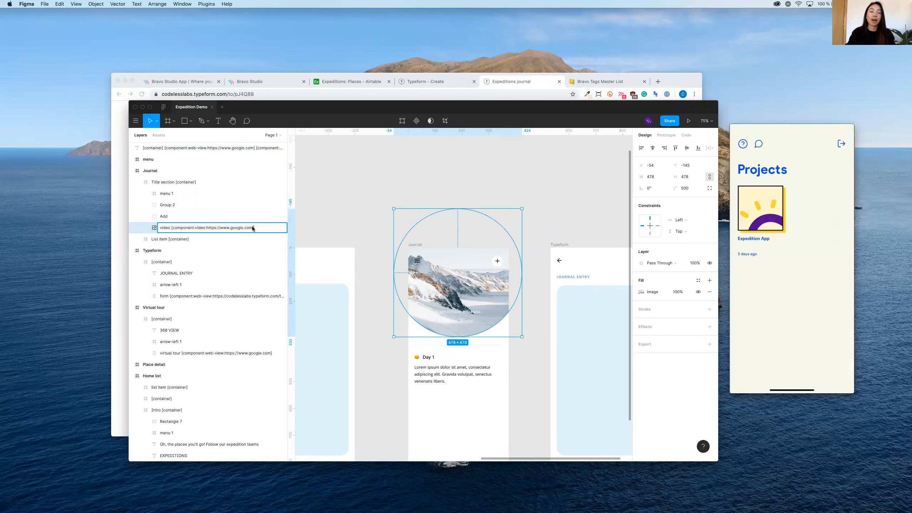
{"action": "left_click_drag", "start_coordinate": [252, 227], "coordinate": [205, 227]}
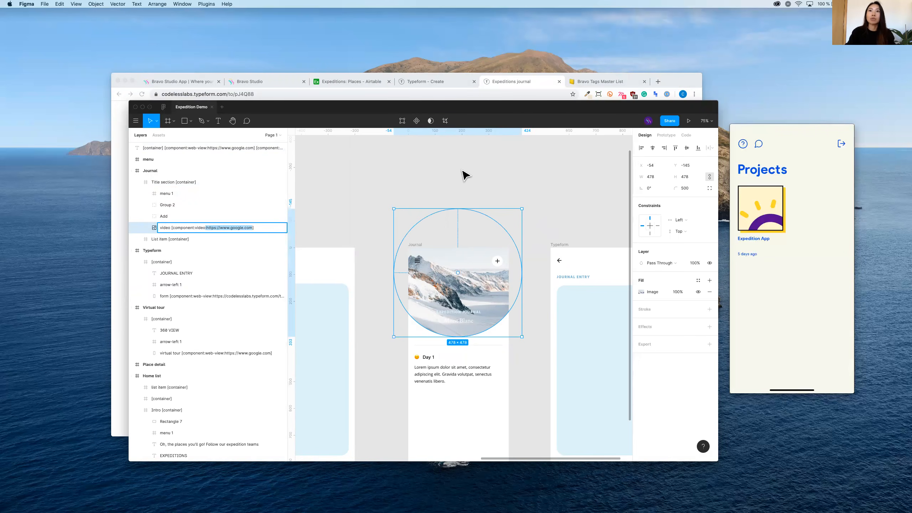
Step: Switch to Chrome, open thestocks.im in a new tab, and bring up Coverr from its video sources
{"action": "left_click", "coordinate": [658, 82]}
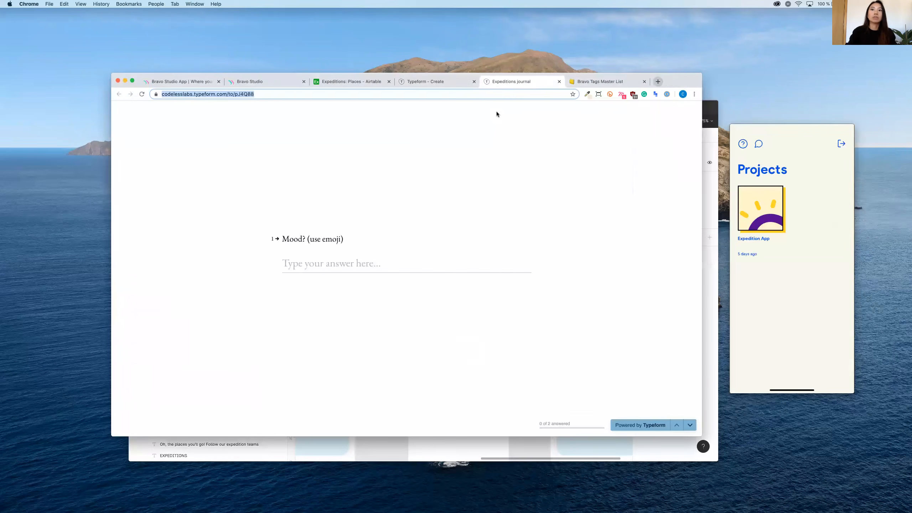
{"action": "key", "text": "super+t"}
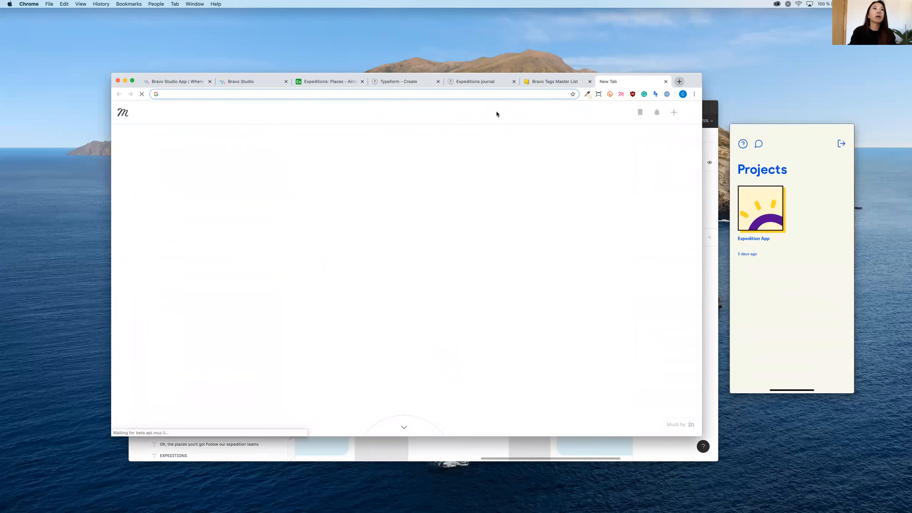
{"action": "type", "text": "stocks"}
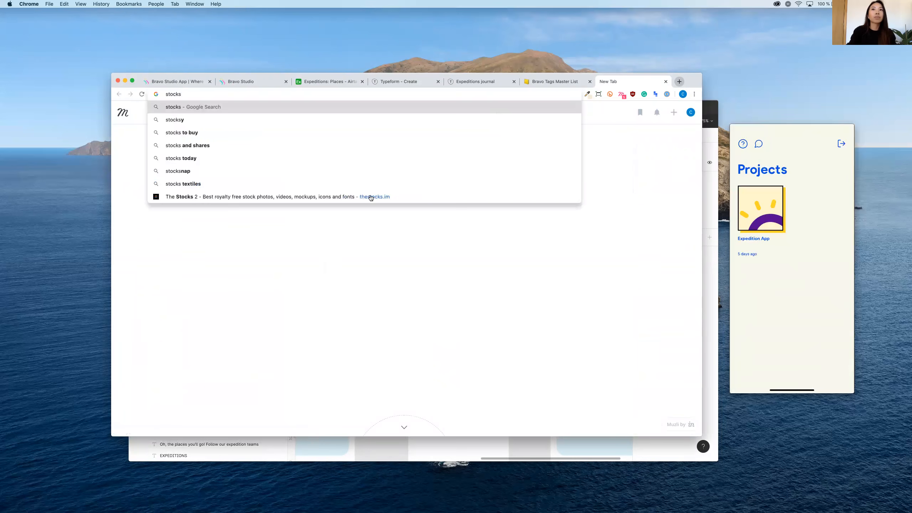
{"action": "left_click", "coordinate": [369, 196]}
{"action": "key", "text": "Return"}
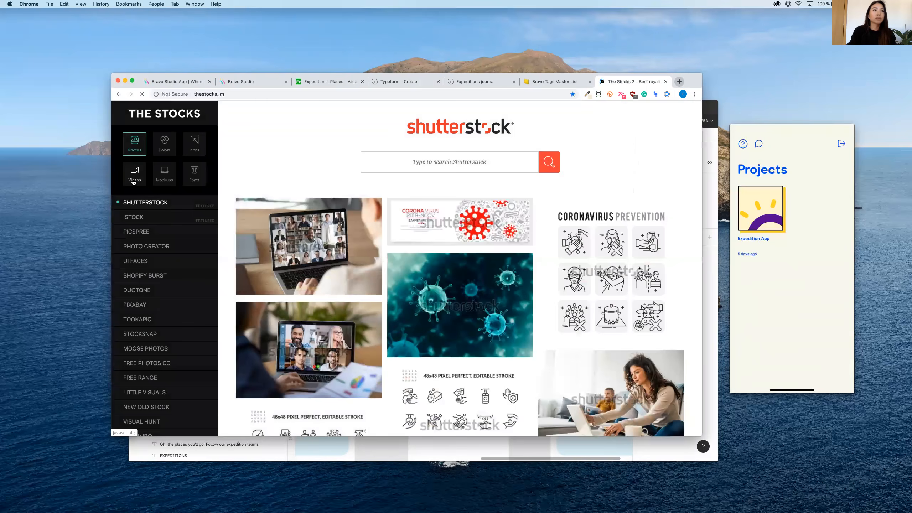
{"action": "left_click", "coordinate": [133, 182]}
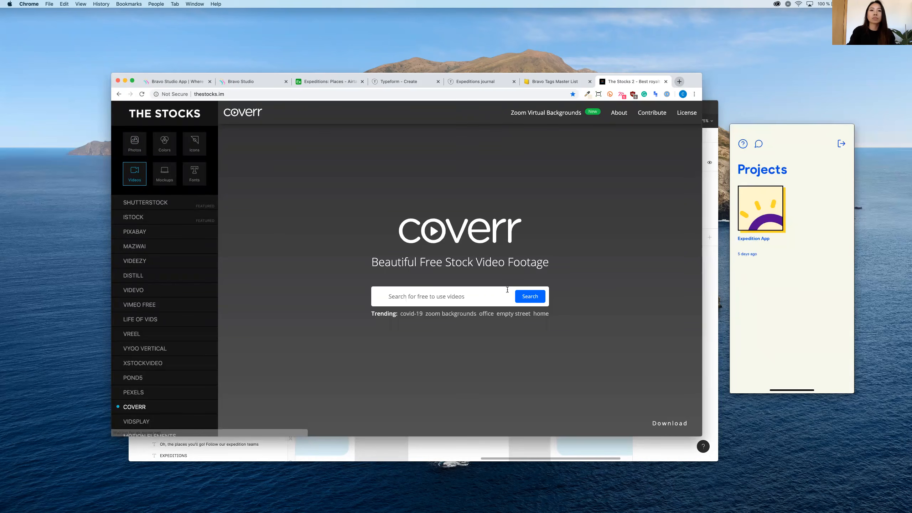
Step: Search Coverr for mountain videos and open the Tent On Mountain Top clip
{"action": "type", "text": "mountain"}
{"action": "left_click", "coordinate": [541, 297]}
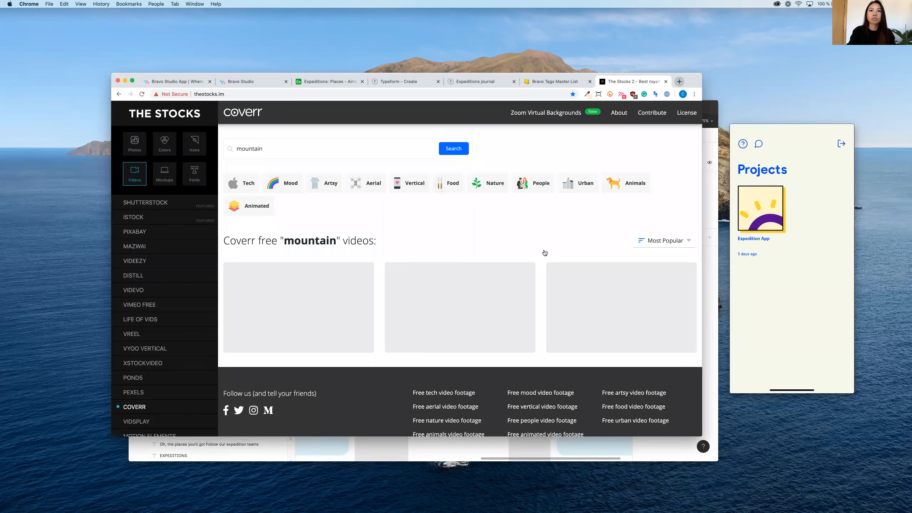
{"action": "scroll", "coordinate": [466, 284], "scroll_direction": "down", "scroll_amount": 1}
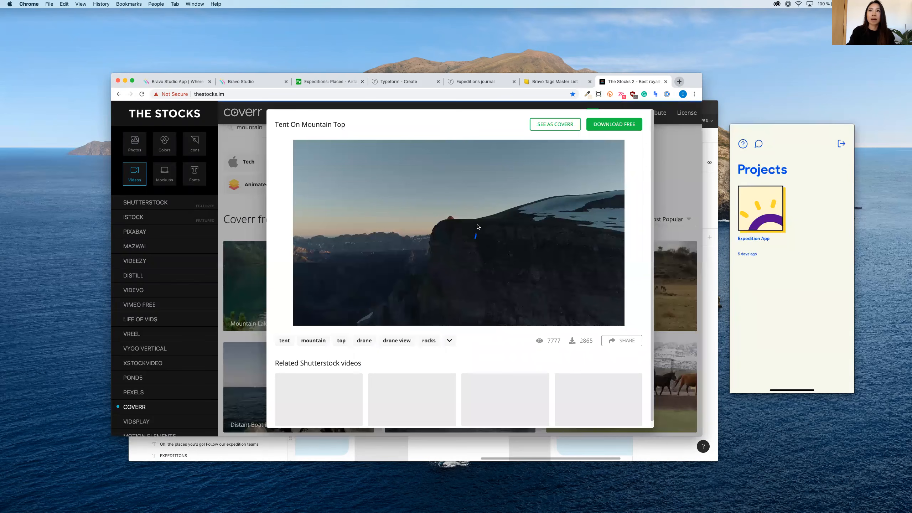
Step: Open the Tent On Mountain Top video file in its own tab and copy its full web address
{"action": "right_click", "coordinate": [479, 225]}
{"action": "key", "text": "Return"}
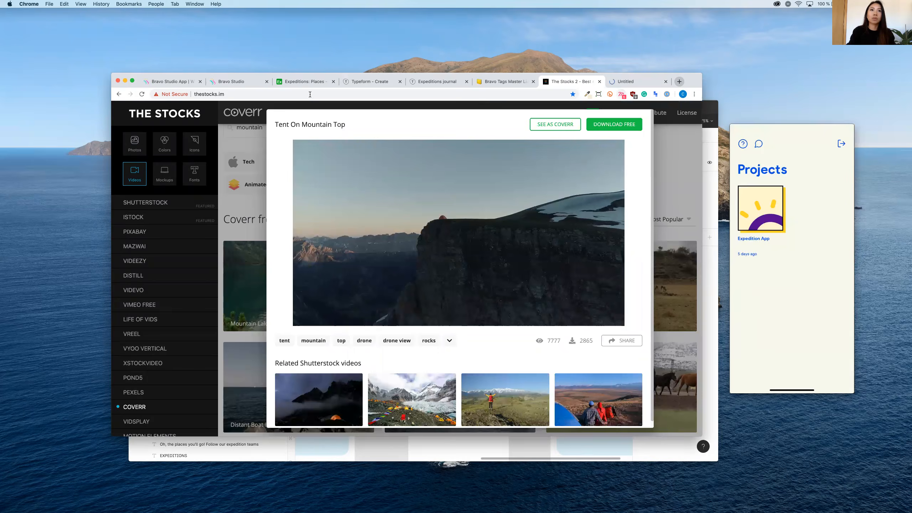
{"action": "key", "text": "ctrl+Tab"}
{"action": "left_click", "coordinate": [449, 95]}
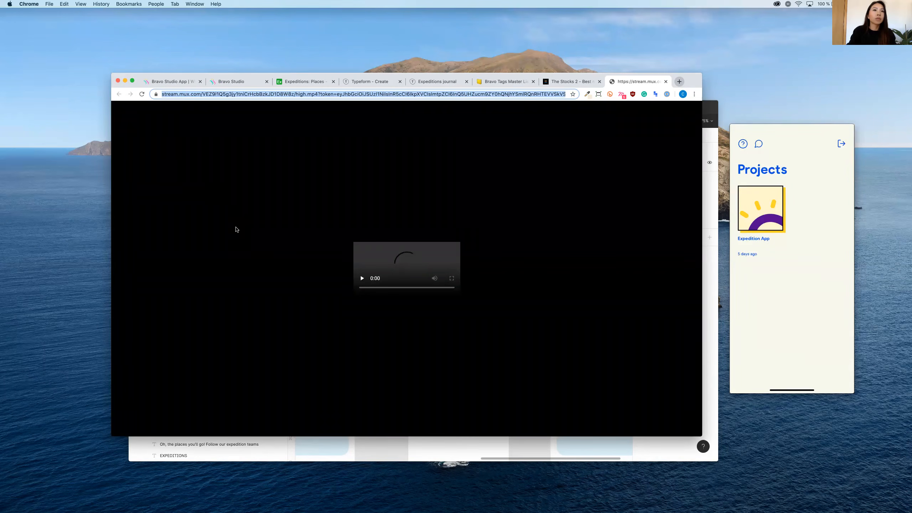
Step: Return to Figma and replace the Google URL in the video layer's tag with the copied stream.mux.com video address, including its access token
{"action": "key", "text": "super+Tab"}
{"action": "double_click", "coordinate": [236, 227]}
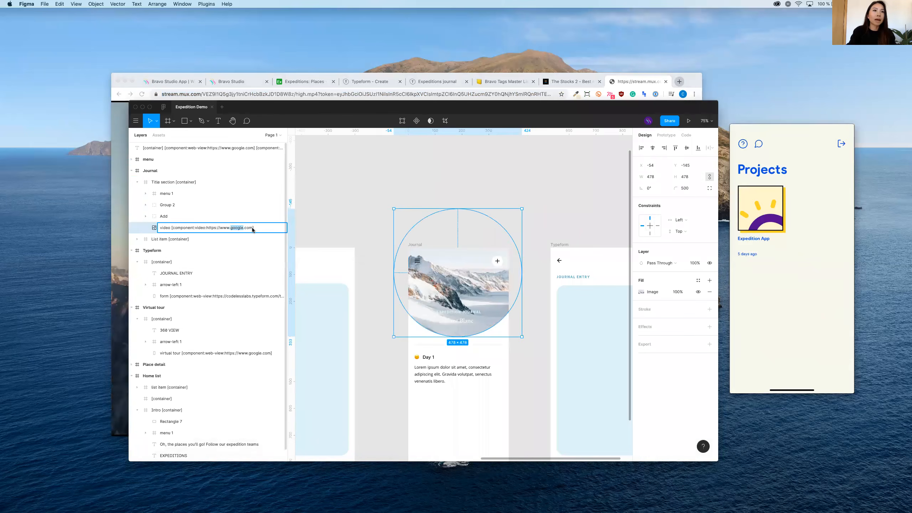
{"action": "left_click_drag", "start_coordinate": [253, 230], "coordinate": [207, 230]}
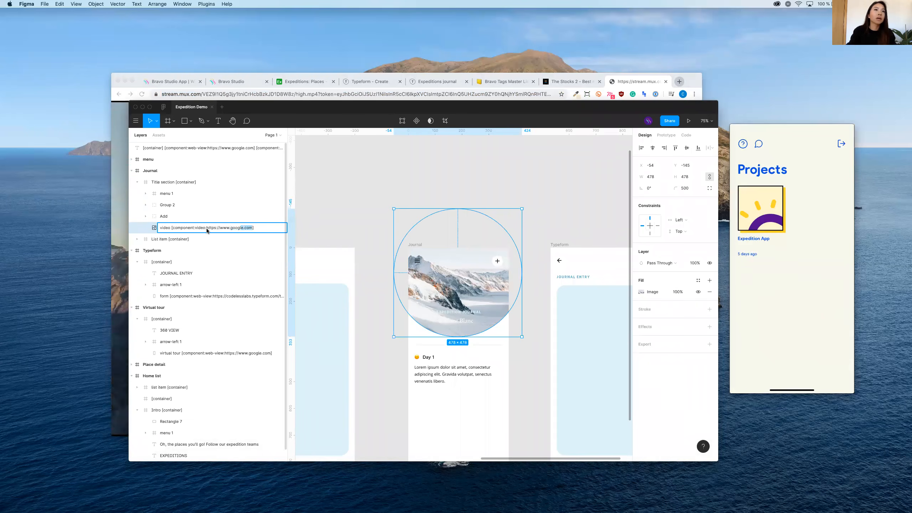
{"action": "key", "text": "super+a"}
{"action": "key", "text": "super+v"}
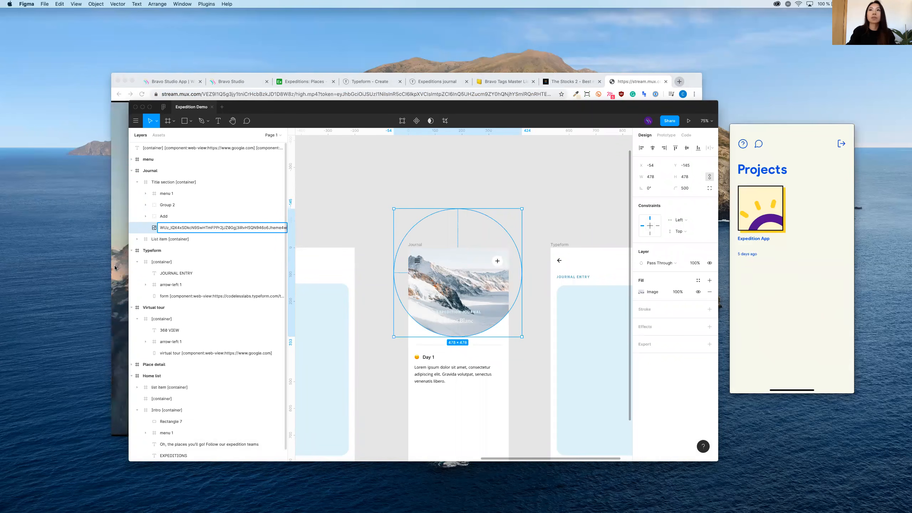
Step: Switch to Chrome, close the video file and The Stocks tabs, and return to Figma
{"action": "left_click", "coordinate": [115, 268]}
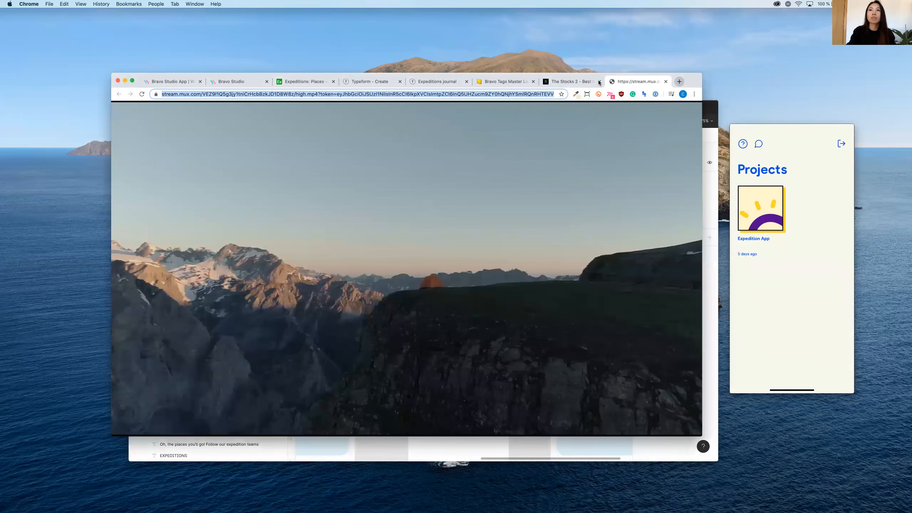
{"action": "left_click", "coordinate": [598, 82]}
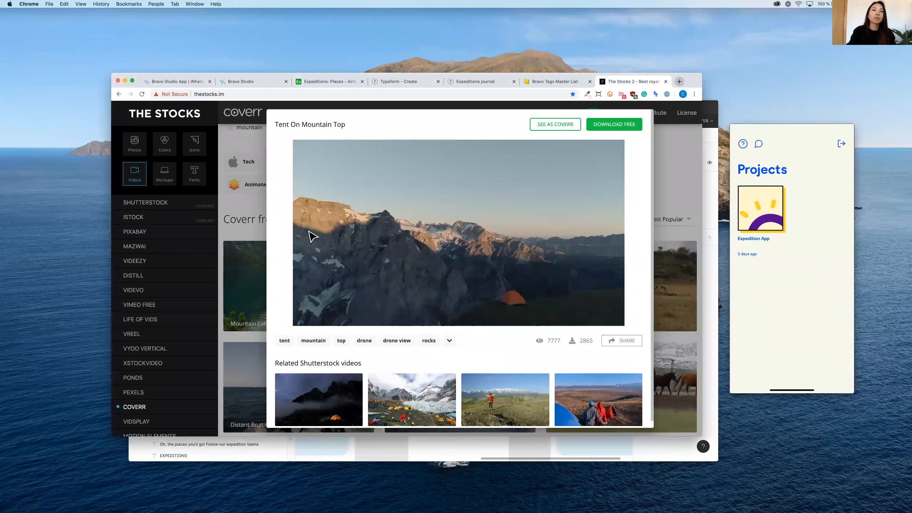
{"action": "key", "text": "super+w"}
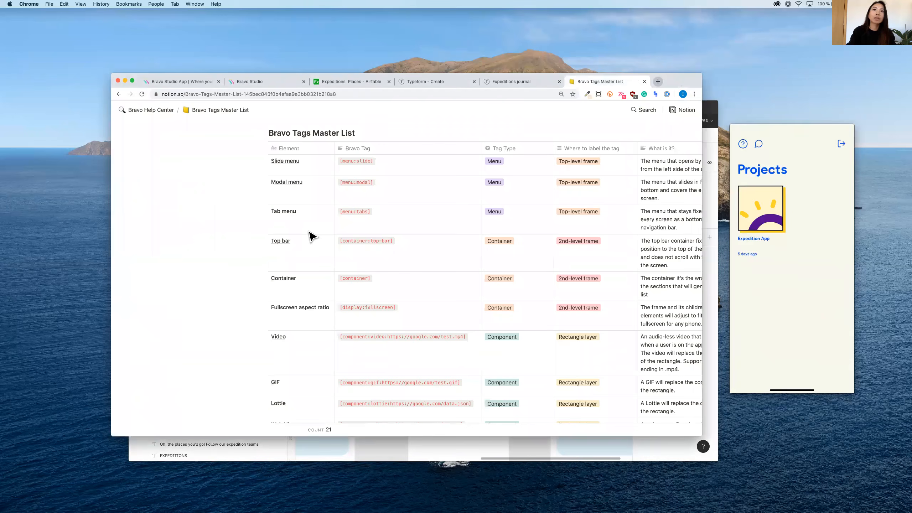
{"action": "key", "text": "super+Tab"}
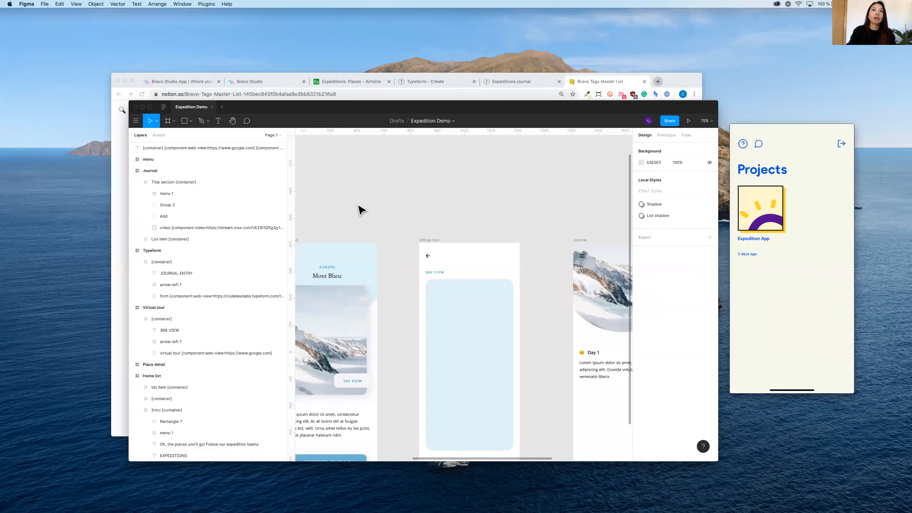
Step: Copy the [dev:pullToRefresh] tag from the text block above the menu screen and append it to the Journal frame's name
{"action": "scroll", "coordinate": [359, 205], "scroll_direction": "left", "scroll_amount": 10}
{"action": "scroll", "coordinate": [358, 206], "scroll_direction": "up", "scroll_amount": 2}
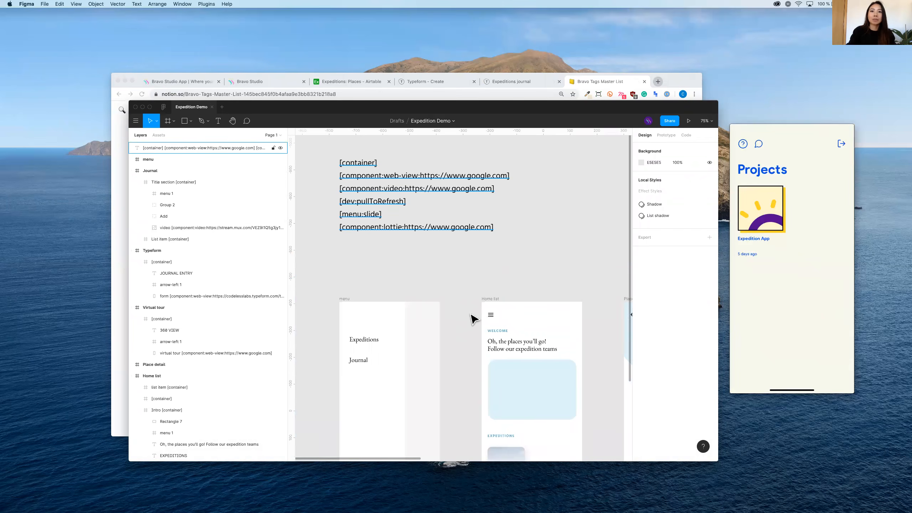
{"action": "triple_click", "coordinate": [372, 202]}
{"action": "key", "text": "super+c"}
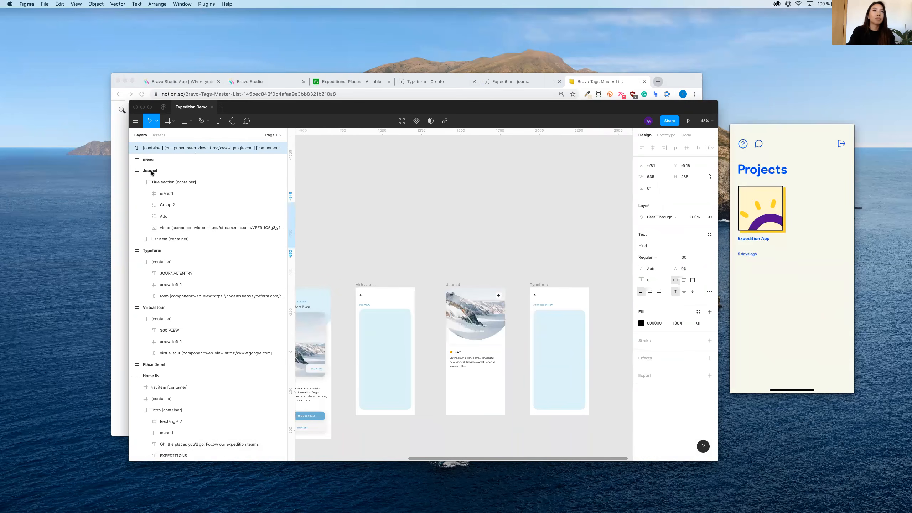
{"action": "scroll", "coordinate": [469, 314], "scroll_direction": "up", "scroll_amount": 2}
{"action": "double_click", "coordinate": [164, 171]}
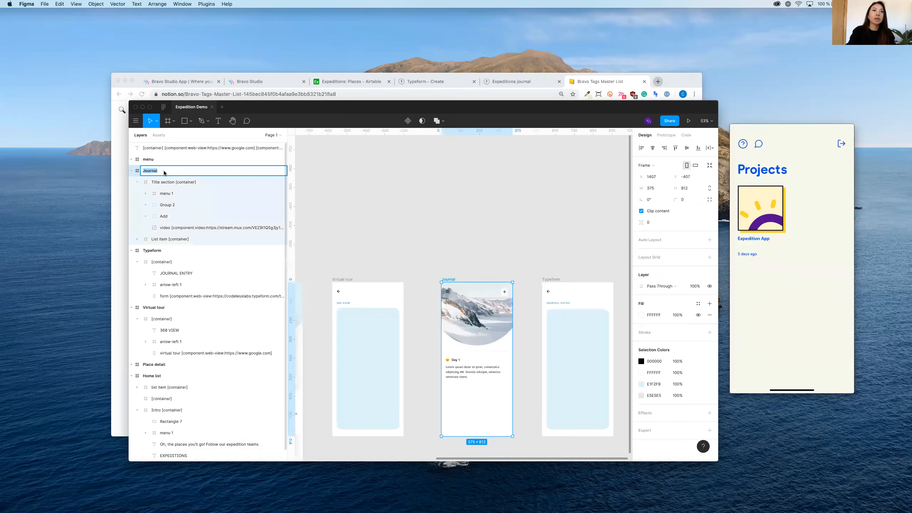
{"action": "key", "text": "Right"}
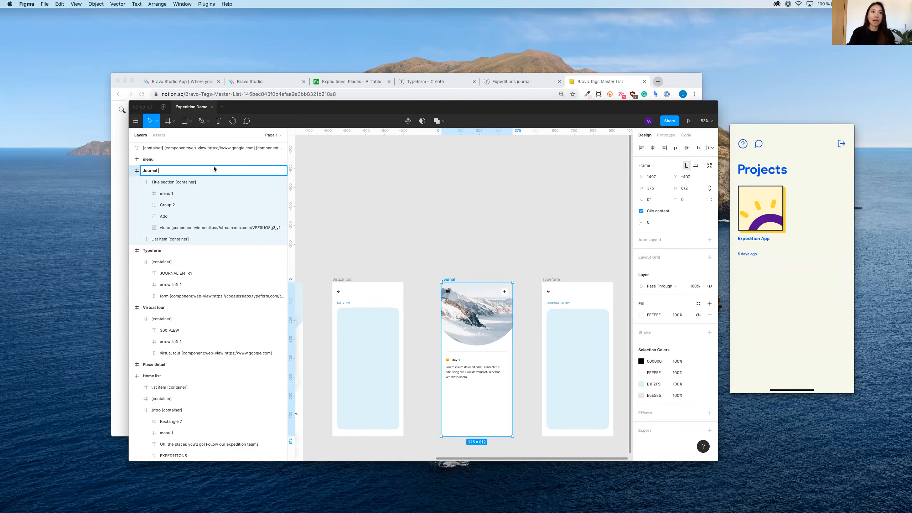
{"action": "key", "text": "super+v"}
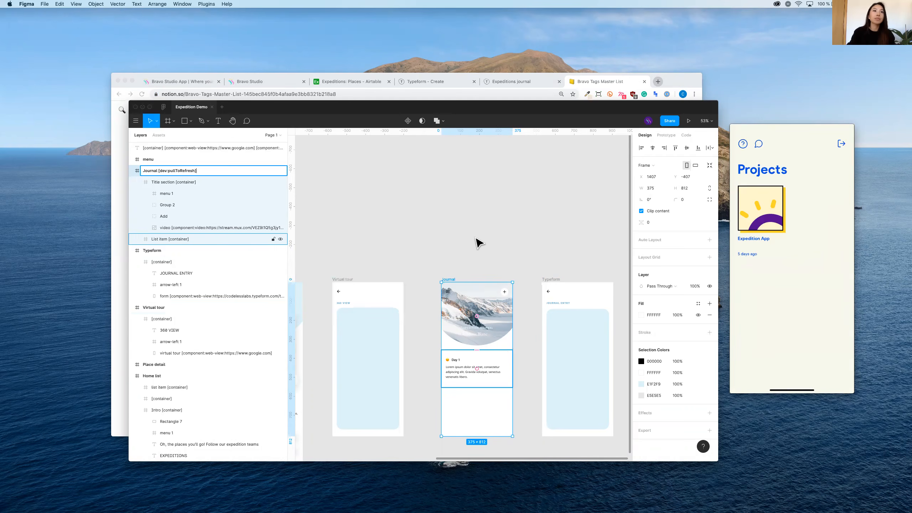
{"action": "left_click", "coordinate": [400, 232]}
Step: Append the [menu:slide] tag to the name of the menu frame
{"action": "scroll", "coordinate": [404, 234], "scroll_direction": "left", "scroll_amount": 10}
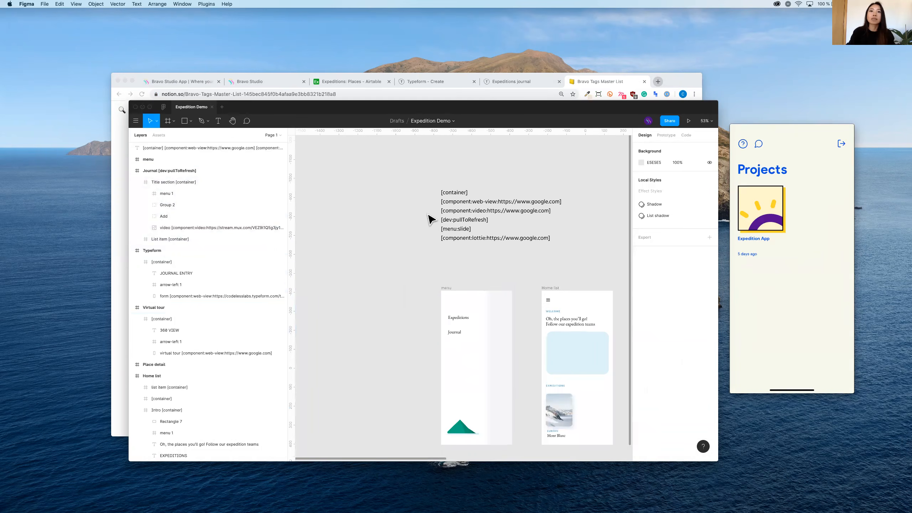
{"action": "scroll", "coordinate": [430, 219], "scroll_direction": "right", "scroll_amount": 2}
{"action": "scroll", "coordinate": [432, 215], "scroll_direction": "down", "scroll_amount": 1}
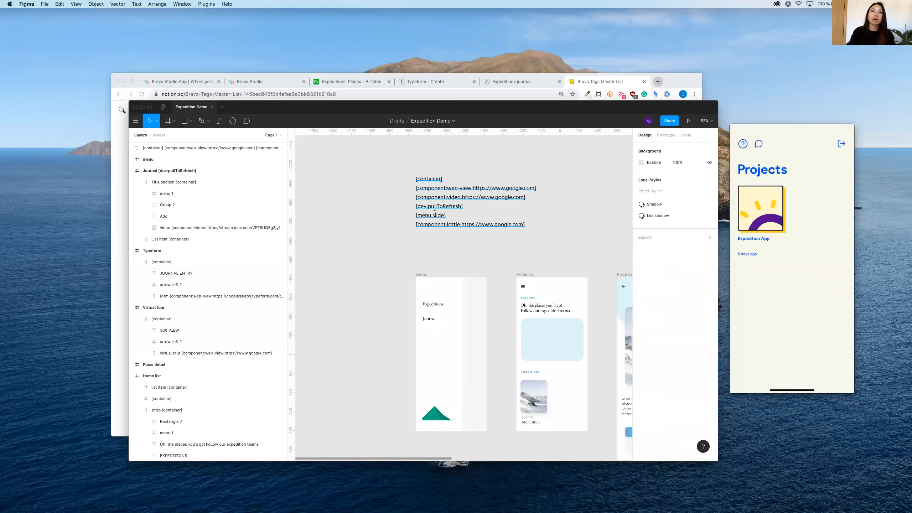
{"action": "left_click", "coordinate": [434, 213]}
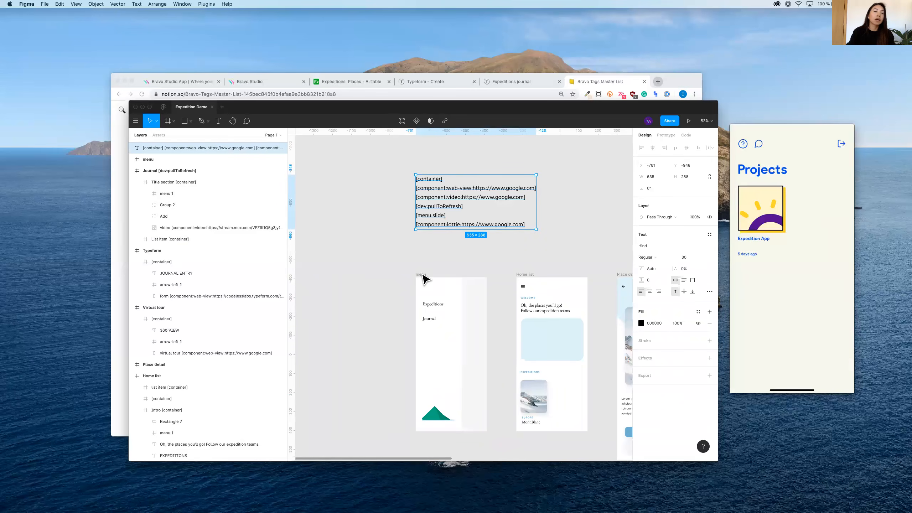
{"action": "left_click", "coordinate": [157, 162]}
{"action": "double_click", "coordinate": [161, 161]}
{"action": "key", "text": "Right"}
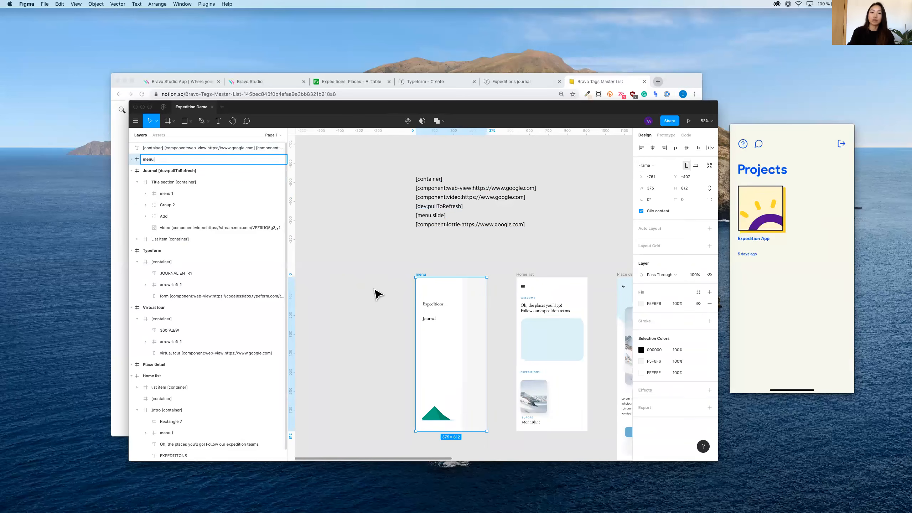
{"action": "type", "text": "[menu:slide]"}
{"action": "left_click", "coordinate": [376, 292]}
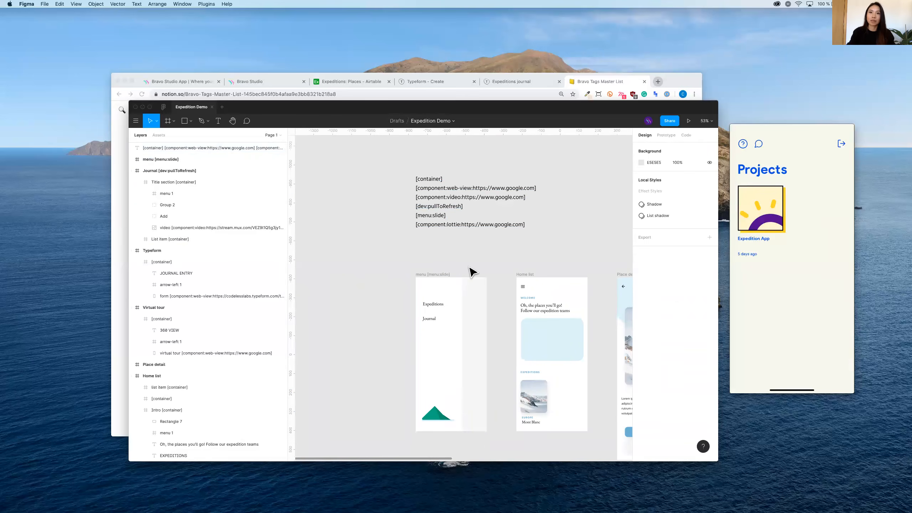
{"action": "scroll", "coordinate": [420, 265], "scroll_direction": "right", "scroll_amount": 2}
{"action": "scroll", "coordinate": [420, 265], "scroll_direction": "down", "scroll_amount": 1}
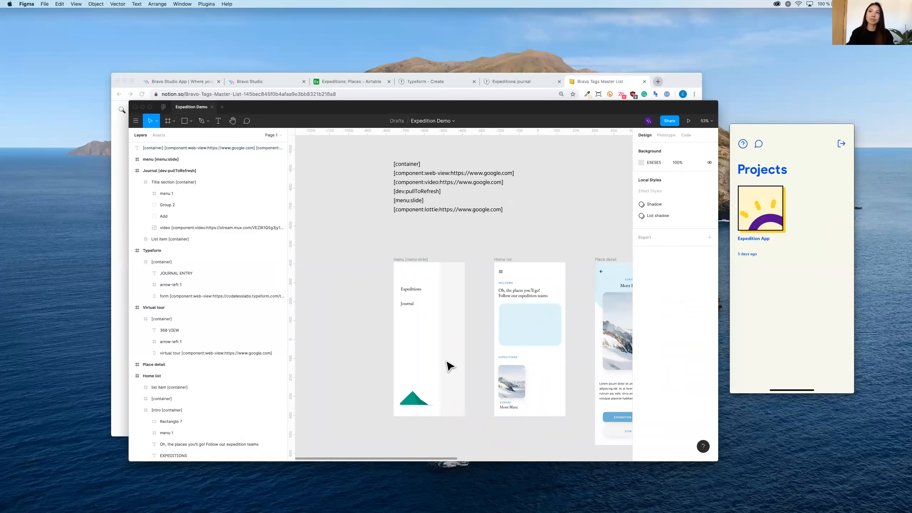
{"action": "left_click", "coordinate": [425, 209]}
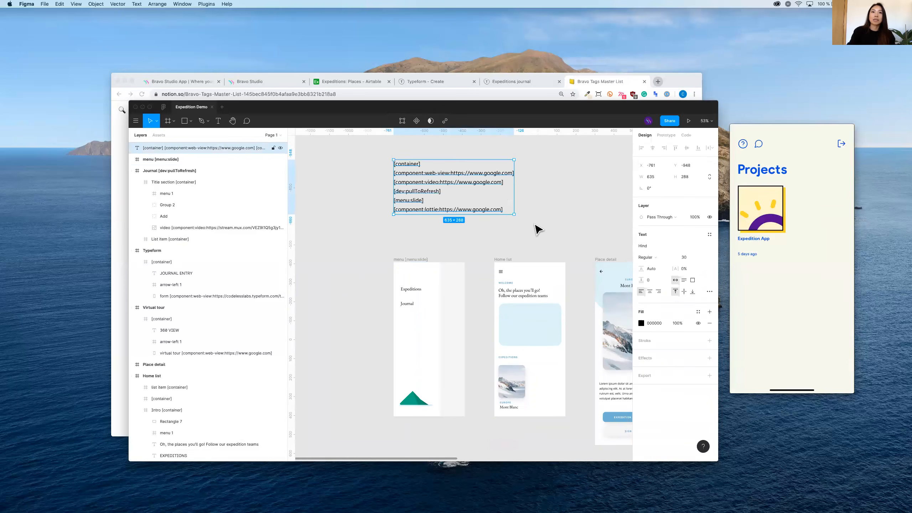
{"action": "scroll", "coordinate": [535, 228], "scroll_direction": "right", "scroll_amount": 2}
{"action": "scroll", "coordinate": [536, 228], "scroll_direction": "down", "scroll_amount": 1}
{"action": "scroll", "coordinate": [538, 229], "scroll_direction": "right", "scroll_amount": 2}
{"action": "scroll", "coordinate": [538, 228], "scroll_direction": "up", "scroll_amount": 2}
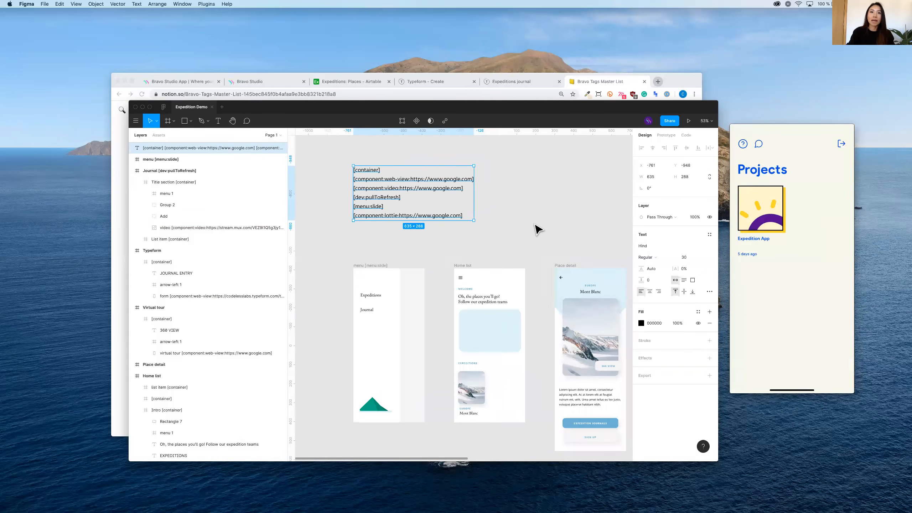
{"action": "scroll", "coordinate": [536, 226], "scroll_direction": "right", "scroll_amount": 1}
{"action": "scroll", "coordinate": [536, 226], "scroll_direction": "up", "scroll_amount": 1}
{"action": "scroll", "coordinate": [376, 211], "scroll_direction": "down", "scroll_amount": 1}
{"action": "scroll", "coordinate": [375, 211], "scroll_direction": "right", "scroll_amount": 1}
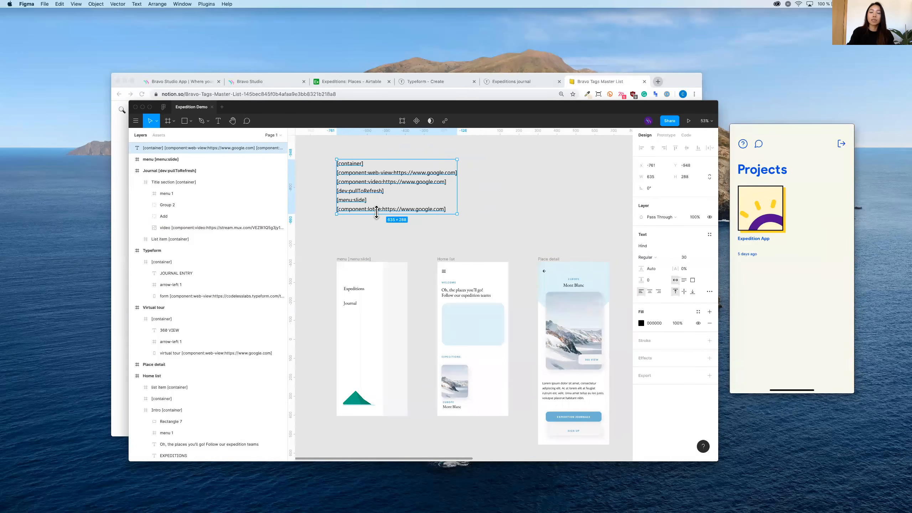
{"action": "scroll", "coordinate": [375, 212], "scroll_direction": "left", "scroll_amount": 1}
{"action": "scroll", "coordinate": [510, 224], "scroll_direction": "down", "scroll_amount": 2}
{"action": "scroll", "coordinate": [510, 223], "scroll_direction": "right", "scroll_amount": 2}
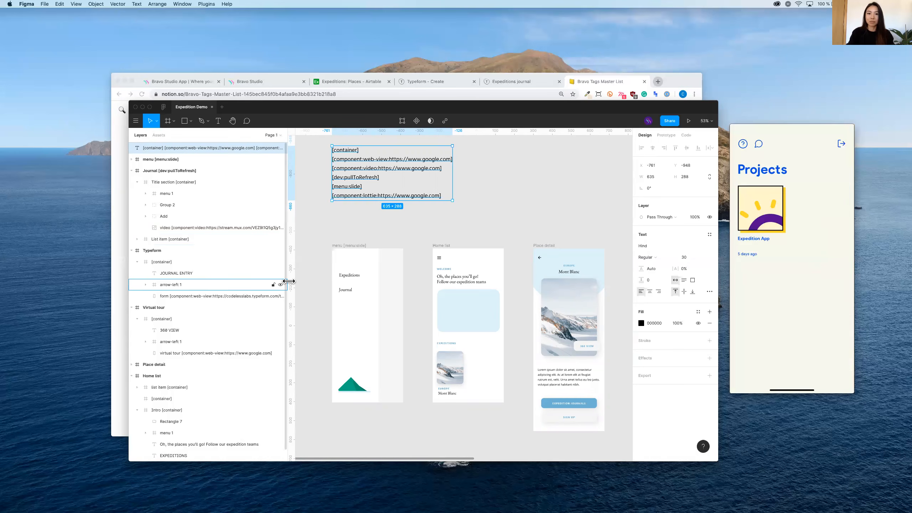
Step: Narrow the layer list, run the LottieFiles plugin, and show its animation search in a window clear of the Home list screen
{"action": "left_click_drag", "start_coordinate": [213, 286], "coordinate": [182, 291]}
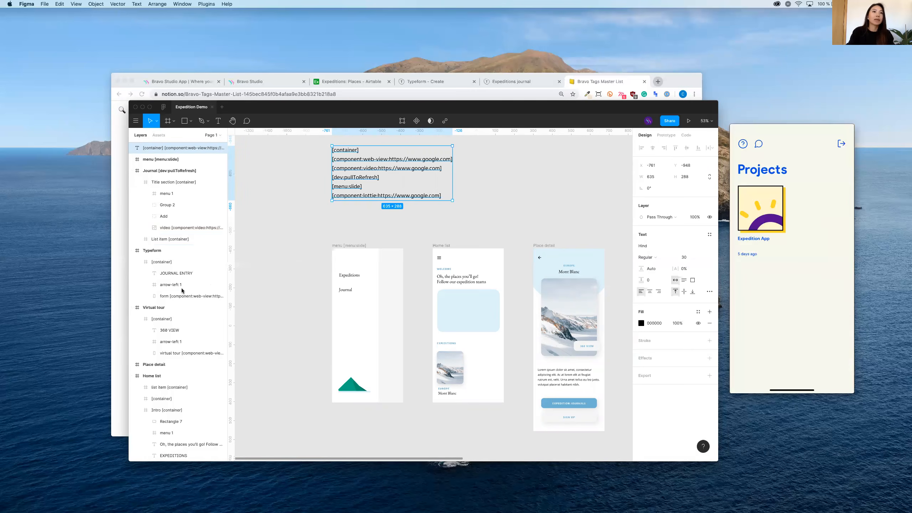
{"action": "right_click", "coordinate": [292, 286]}
{"action": "mouse_move", "coordinate": [317, 309]}
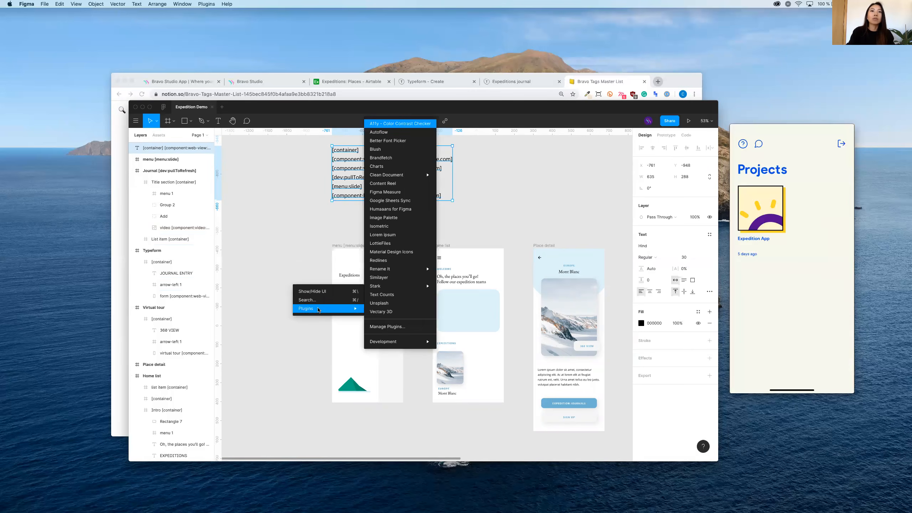
{"action": "left_click", "coordinate": [385, 250]}
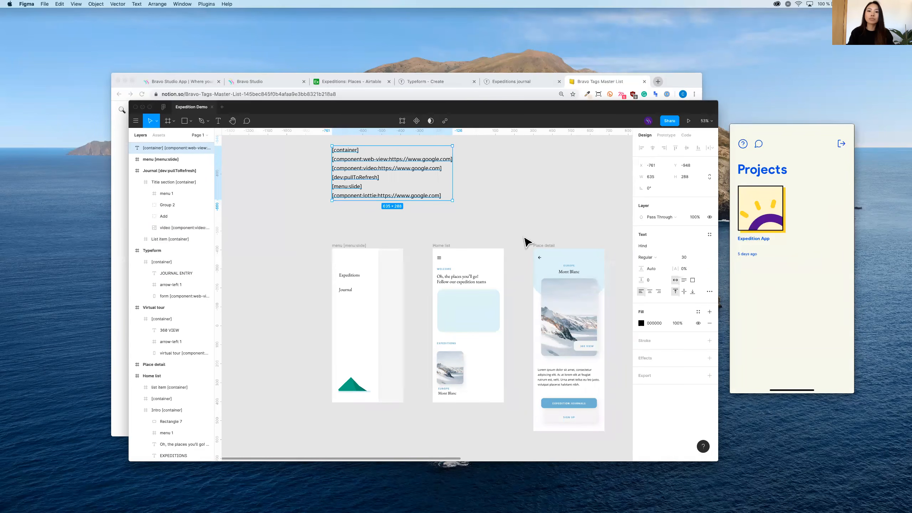
{"action": "key", "text": "super+alt+p"}
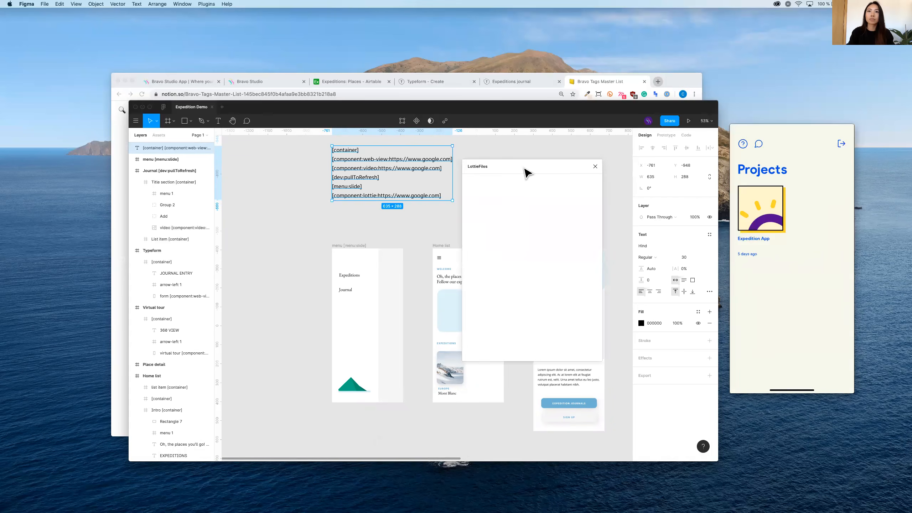
{"action": "left_click_drag", "start_coordinate": [523, 167], "coordinate": [605, 175]}
{"action": "left_click", "coordinate": [624, 189]}
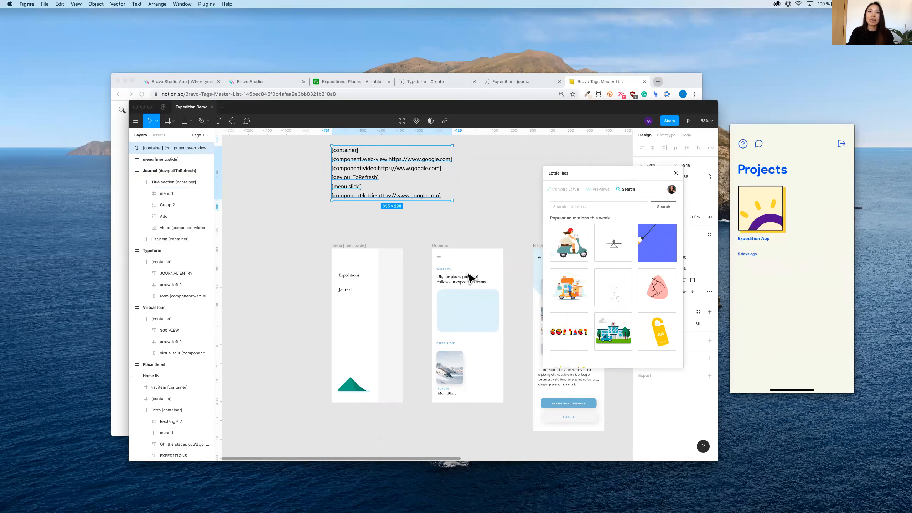
Step: Delete the light blue placeholder rectangle from the Intro container of the Home list screen
{"action": "scroll", "coordinate": [415, 310], "scroll_direction": "right", "scroll_amount": 2}
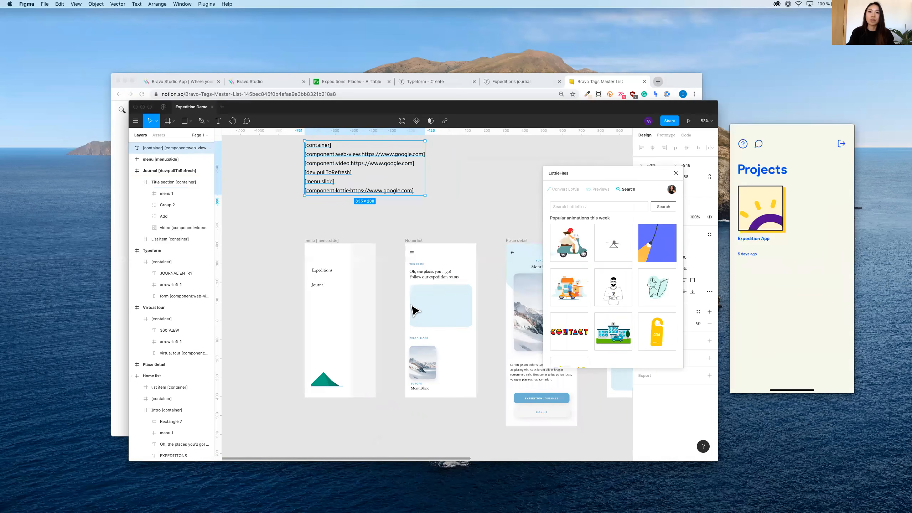
{"action": "scroll", "coordinate": [489, 360], "scroll_direction": "up", "scroll_amount": 3}
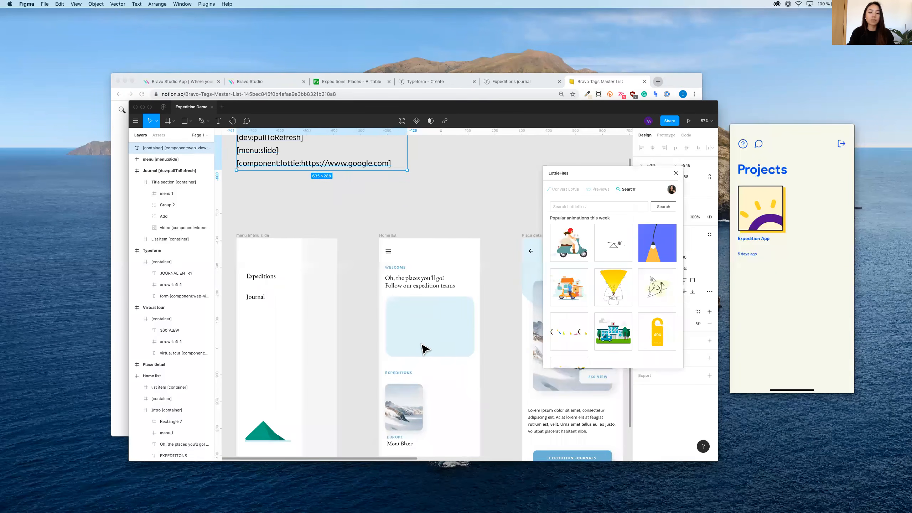
{"action": "scroll", "coordinate": [423, 348], "scroll_direction": "up", "scroll_amount": 1}
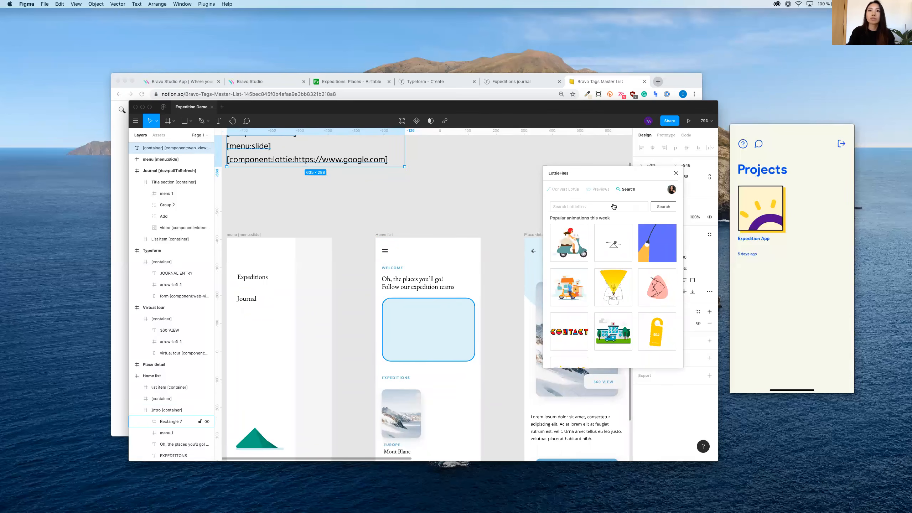
{"action": "key", "text": "Escape"}
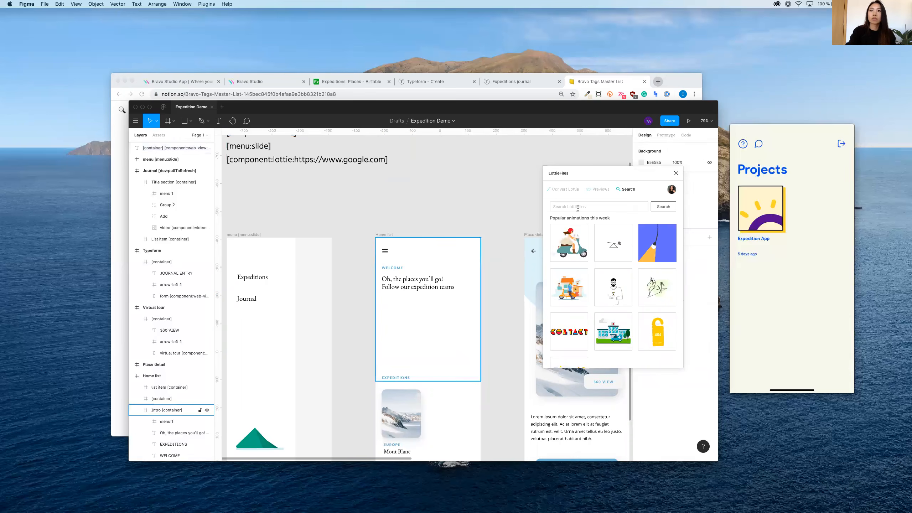
Step: Search LottieFiles for "mountain" and open the round animation of misty blue mountains
{"action": "type", "text": "mountain"}
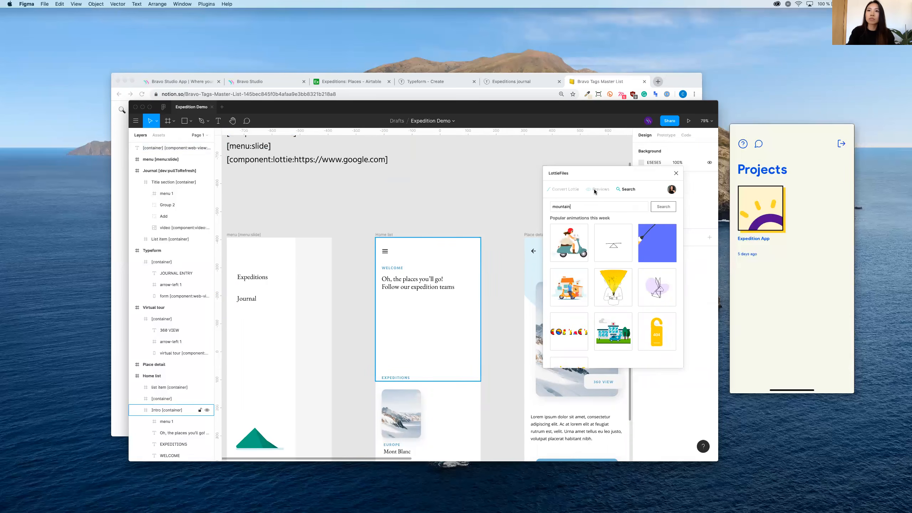
{"action": "key", "text": "Return"}
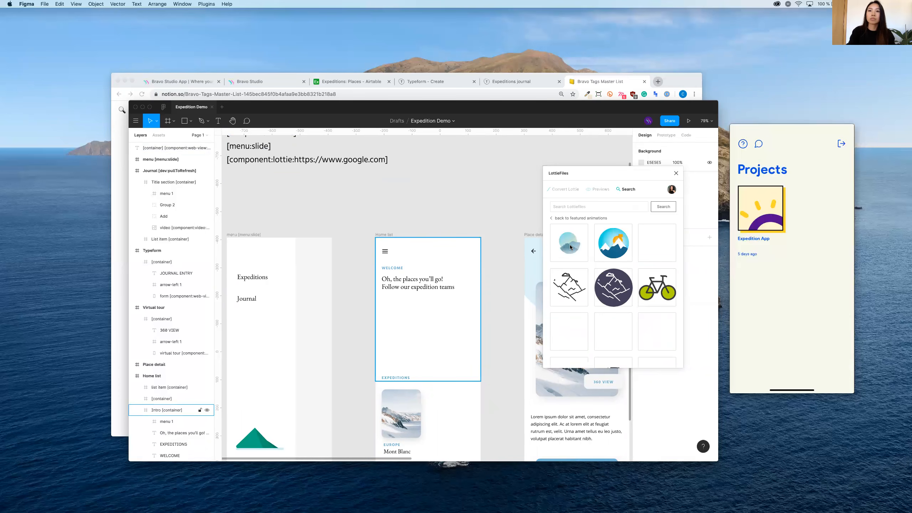
{"action": "left_click", "coordinate": [571, 244]}
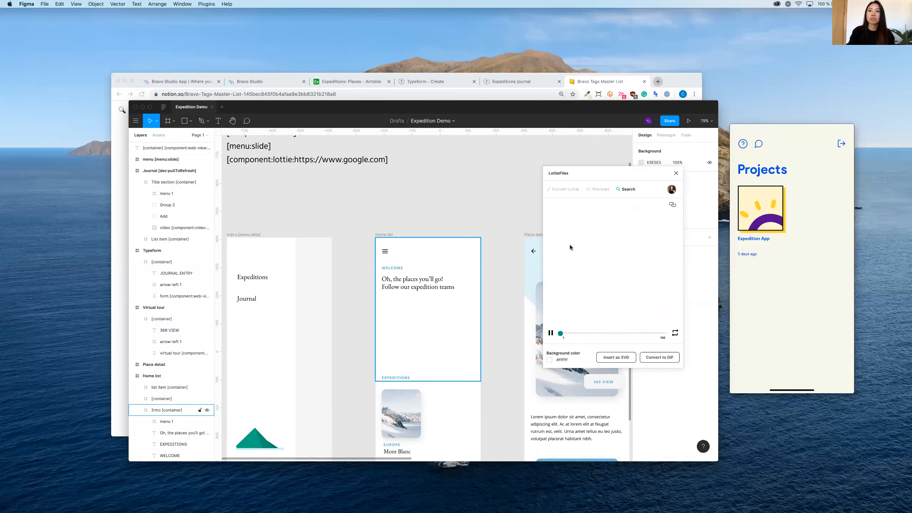
Step: Convert the mountain animation to a GIF, add it to the Figma file and close the plugin
{"action": "left_click", "coordinate": [667, 360]}
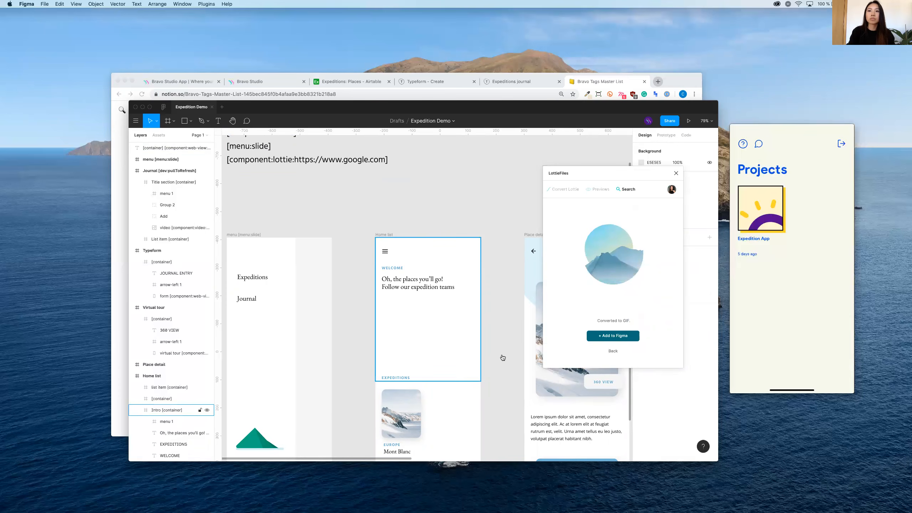
{"action": "left_click", "coordinate": [599, 337]}
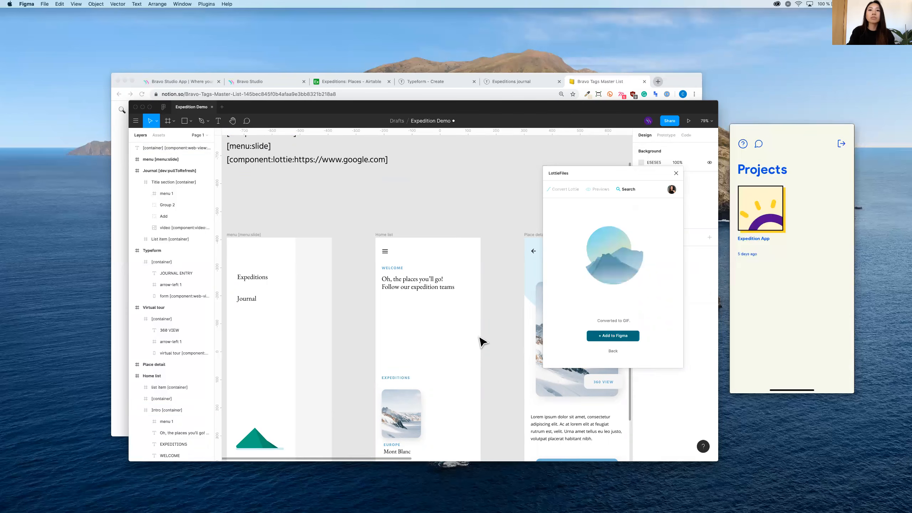
{"action": "left_click", "coordinate": [676, 174]}
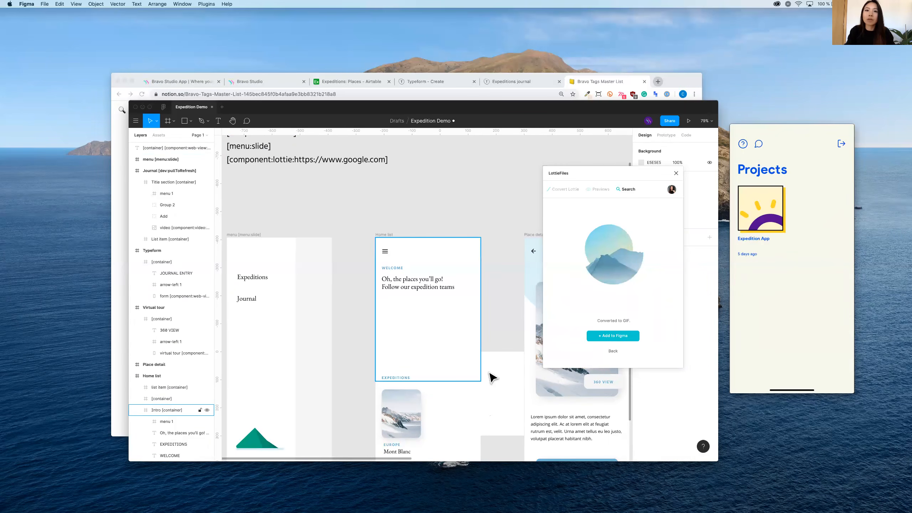
Step: Set the inserted animation's GIF fill to display an early frame in which the mountain is visible
{"action": "scroll", "coordinate": [490, 375], "scroll_direction": "down", "scroll_amount": 5}
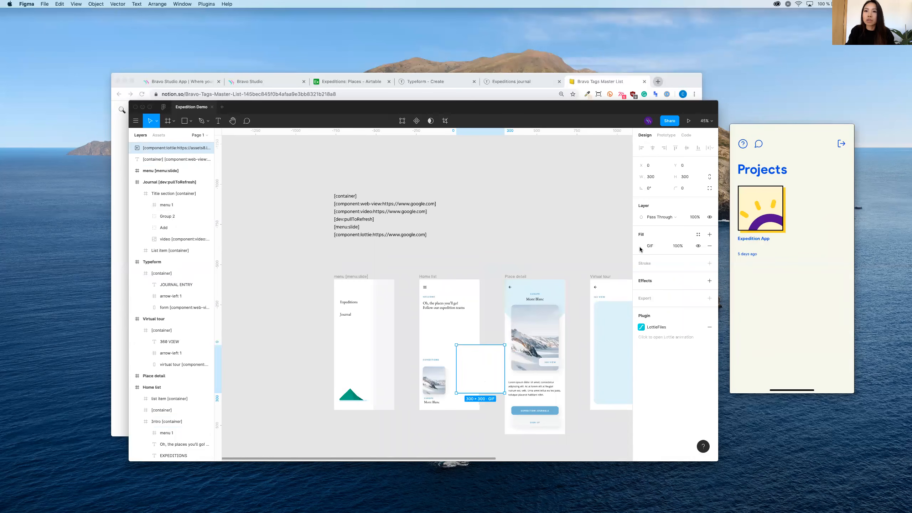
{"action": "left_click", "coordinate": [640, 246]}
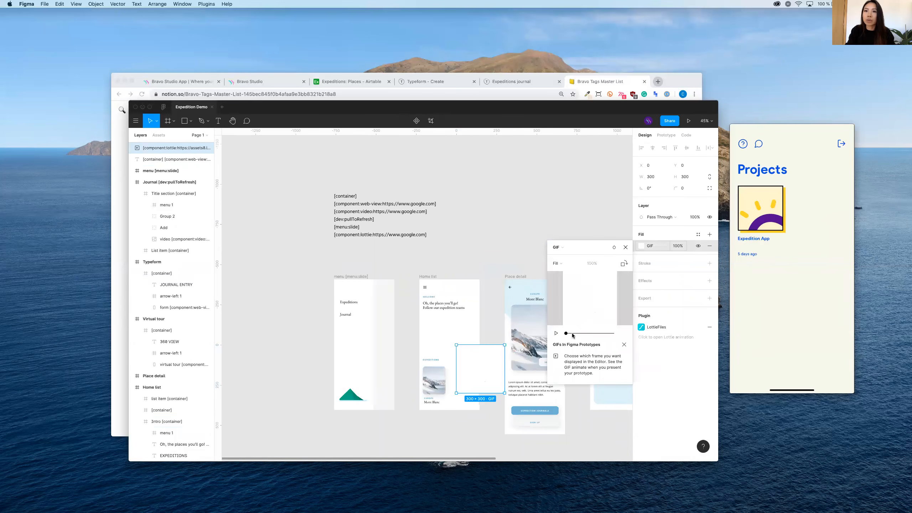
{"action": "left_click", "coordinate": [572, 334]}
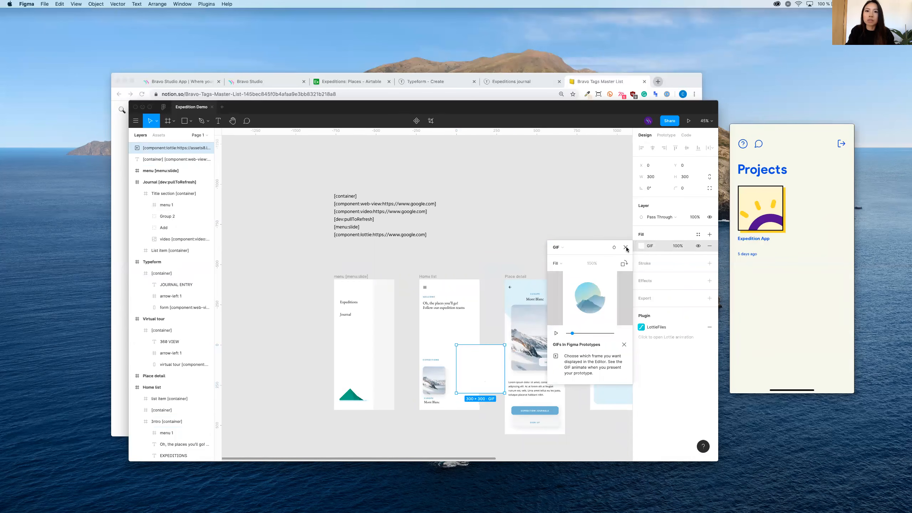
{"action": "left_click", "coordinate": [494, 367]}
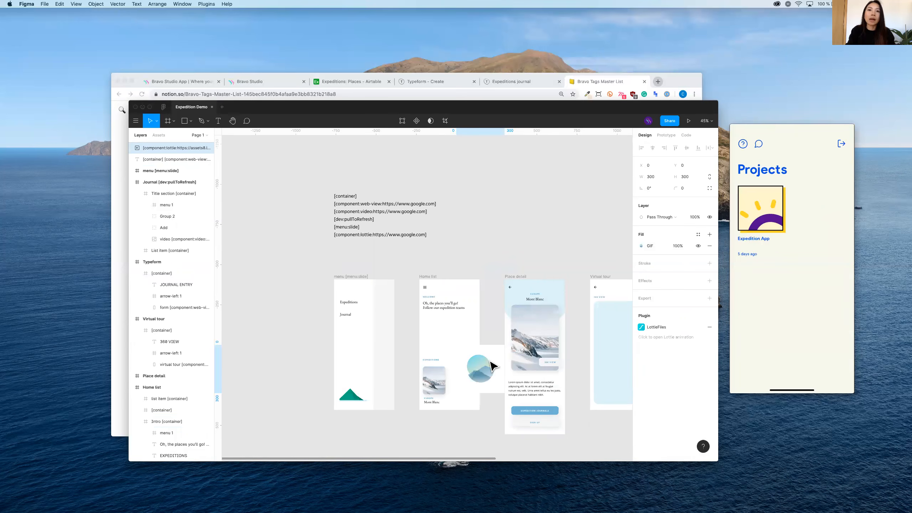
Step: Move the Lottie animation into the Home list's Intro container and send its layer to the bottom, behind the text
{"action": "left_click_drag", "start_coordinate": [493, 367], "coordinate": [452, 343]}
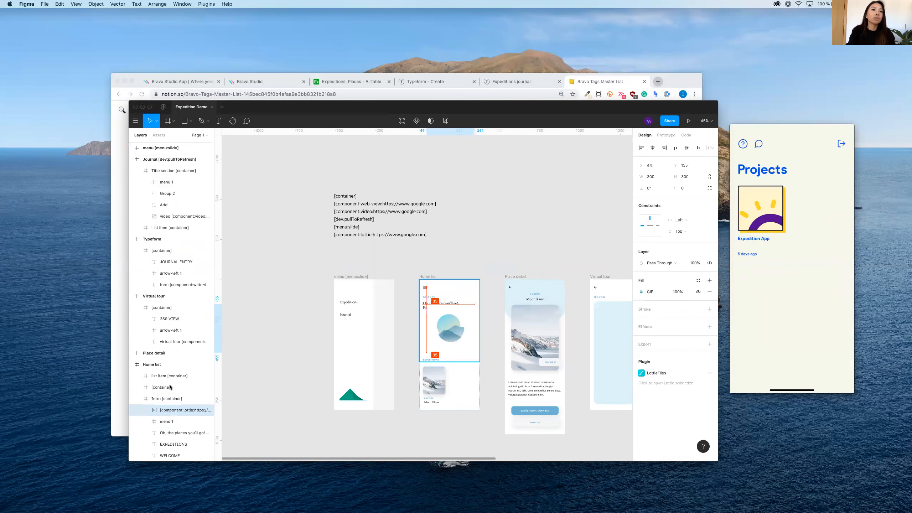
{"action": "left_click", "coordinate": [175, 414]}
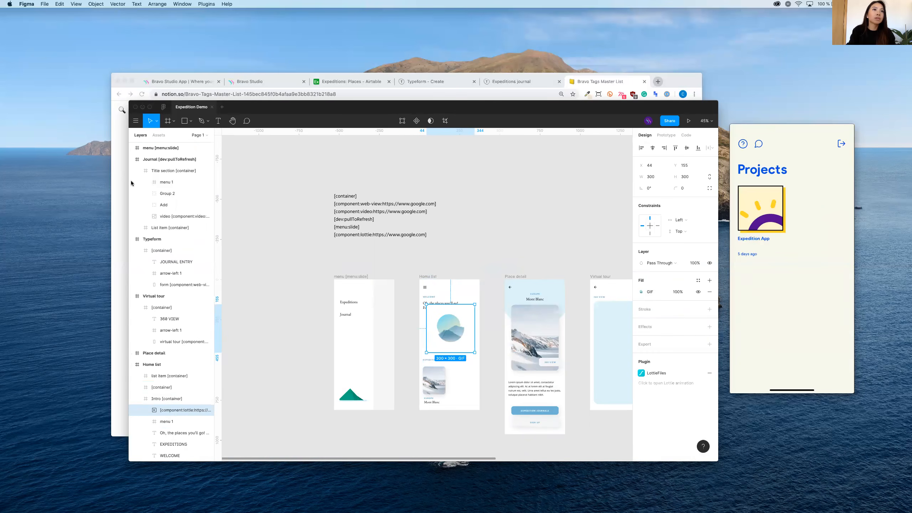
{"action": "left_click", "coordinate": [132, 159]}
{"action": "left_click", "coordinate": [131, 181]}
{"action": "left_click_drag", "start_coordinate": [175, 268], "coordinate": [219, 308]}
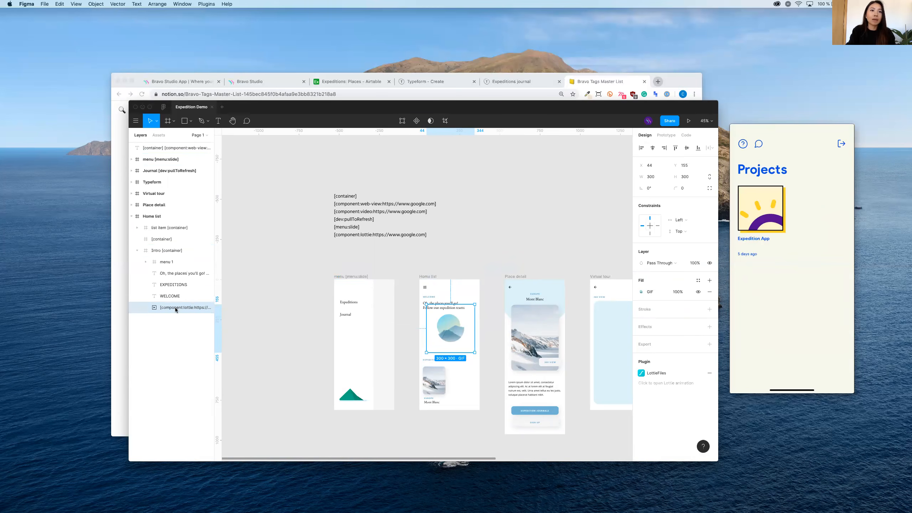
{"action": "mouse_move", "coordinate": [214, 315]}
{"action": "left_mouse_down"}
{"action": "mouse_move", "coordinate": [254, 315]}
{"action": "mouse_move", "coordinate": [204, 316]}
{"action": "left_mouse_up"}
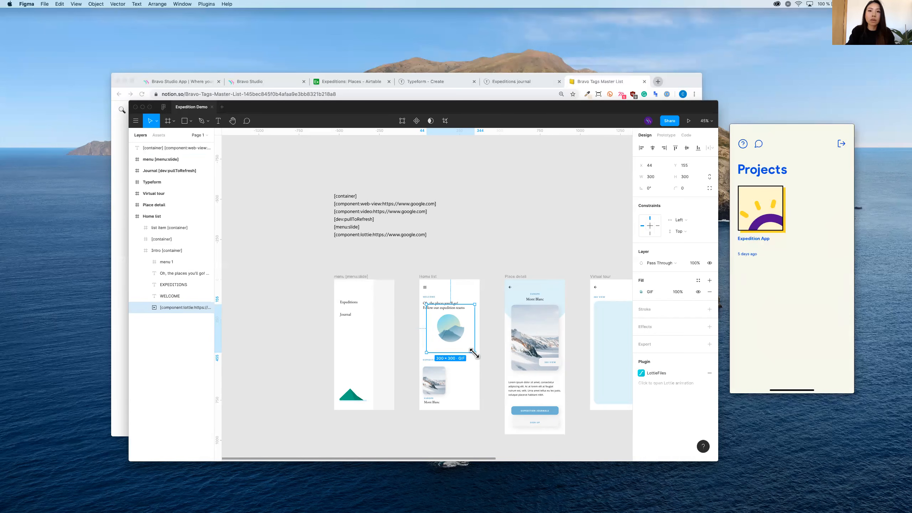
Step: Enlarge the Lottie animation to 375 × 380 and place it at X 0, Y 150 in the Intro container
{"action": "left_click_drag", "start_coordinate": [475, 354], "coordinate": [481, 358]}
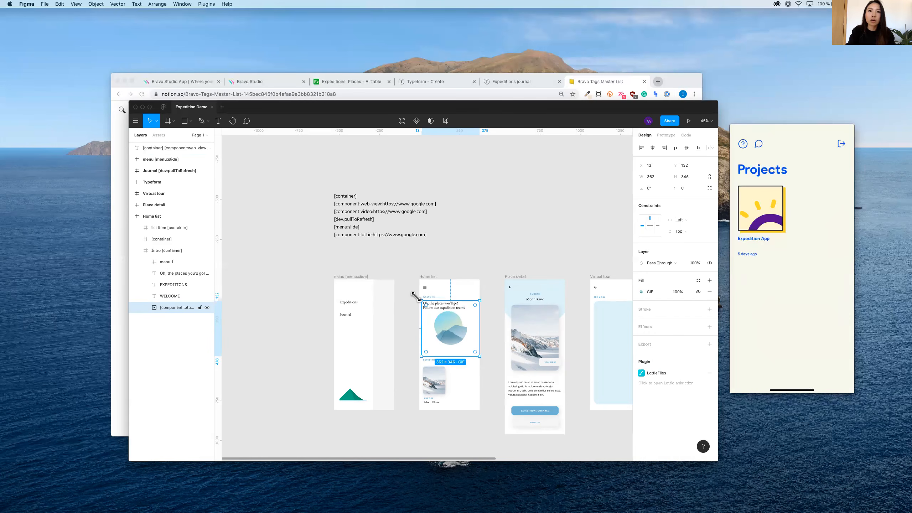
{"action": "left_click_drag", "start_coordinate": [415, 296], "coordinate": [424, 294]}
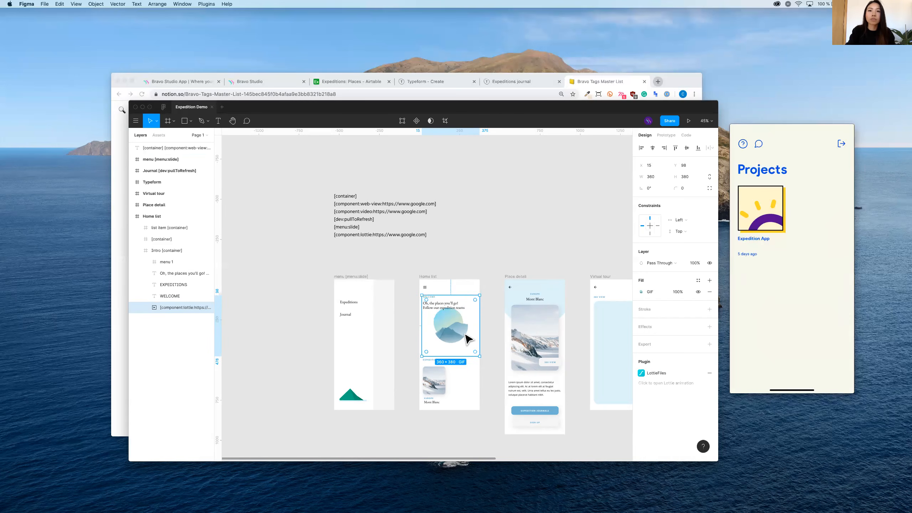
{"action": "left_click_drag", "start_coordinate": [465, 335], "coordinate": [496, 338]}
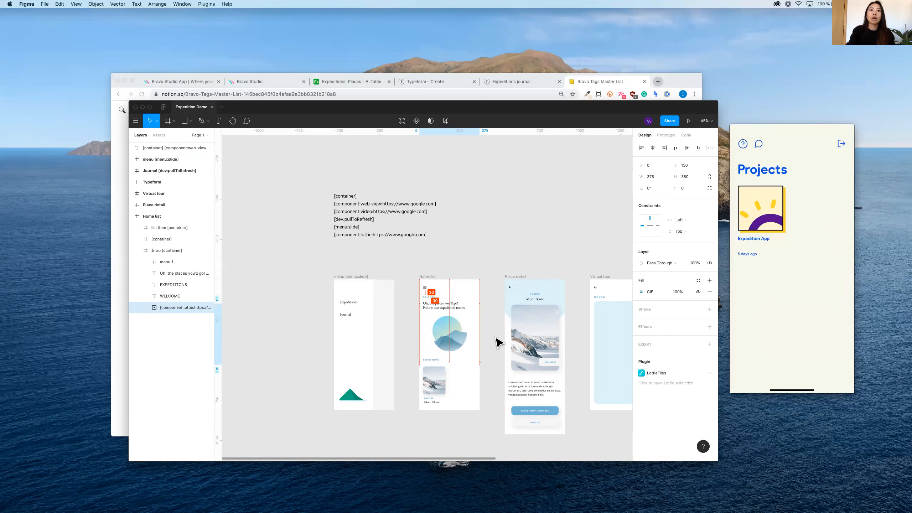
{"action": "left_click", "coordinate": [496, 339]}
Step: Display the prototype connections between all the screens and copy the file's share link
{"action": "scroll", "coordinate": [497, 340], "scroll_direction": "right", "scroll_amount": 3}
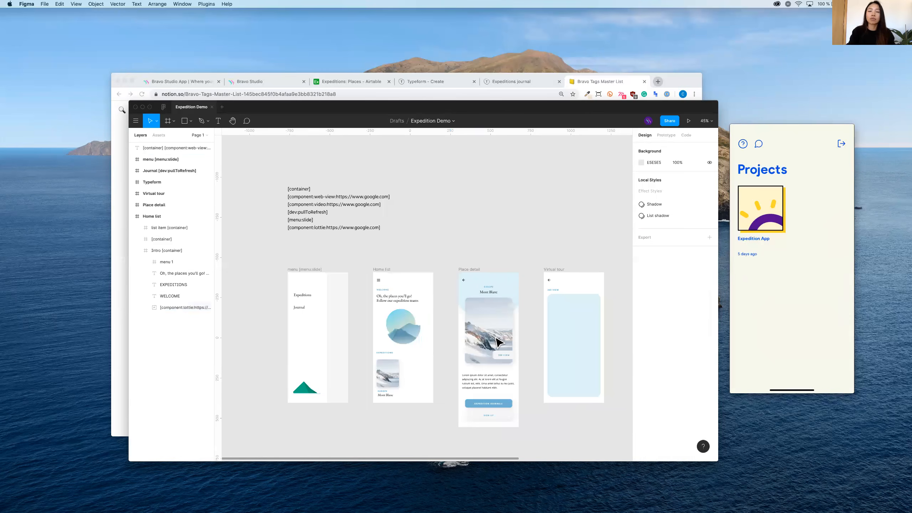
{"action": "key", "text": "shift+1"}
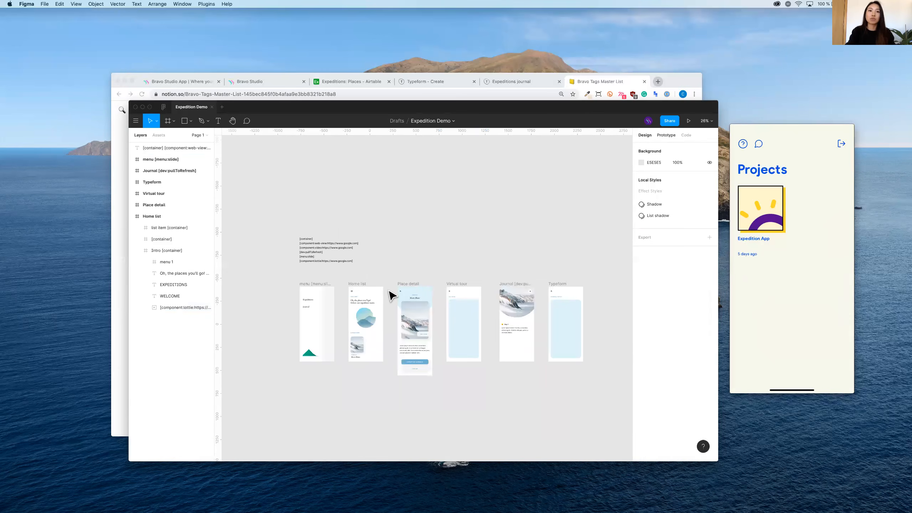
{"action": "key", "text": "shift+e"}
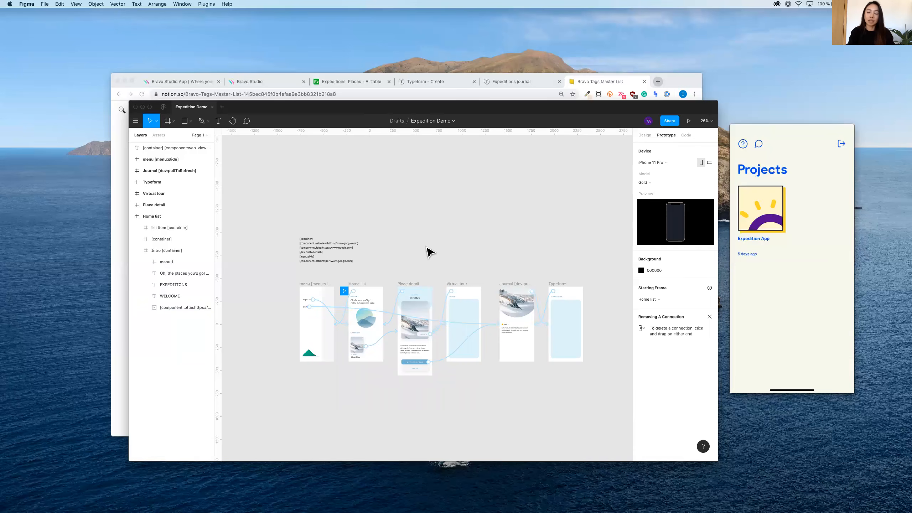
{"action": "left_click", "coordinate": [668, 122]}
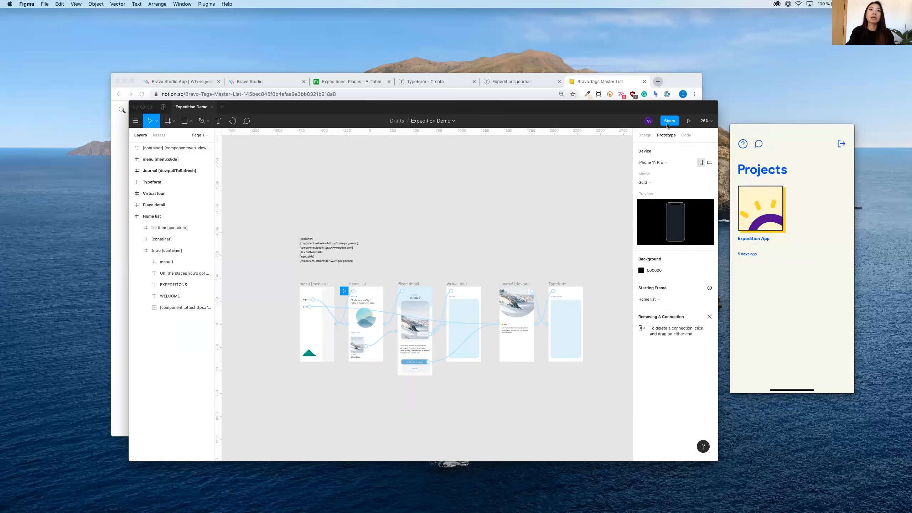
{"action": "left_click", "coordinate": [364, 245]}
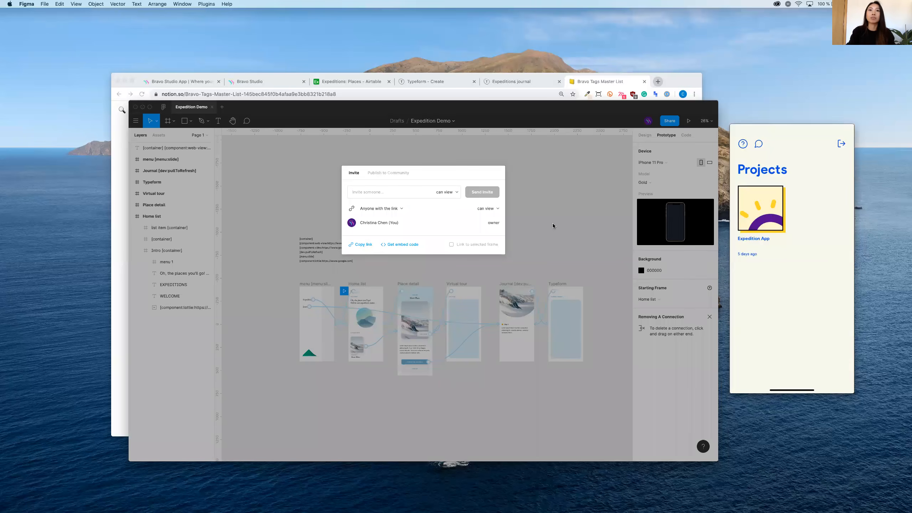
Step: Switch to Bravo Studio, import the Expedition Demo Figma file with its copied share link, and review the imported screens
{"action": "key", "text": "Escape"}
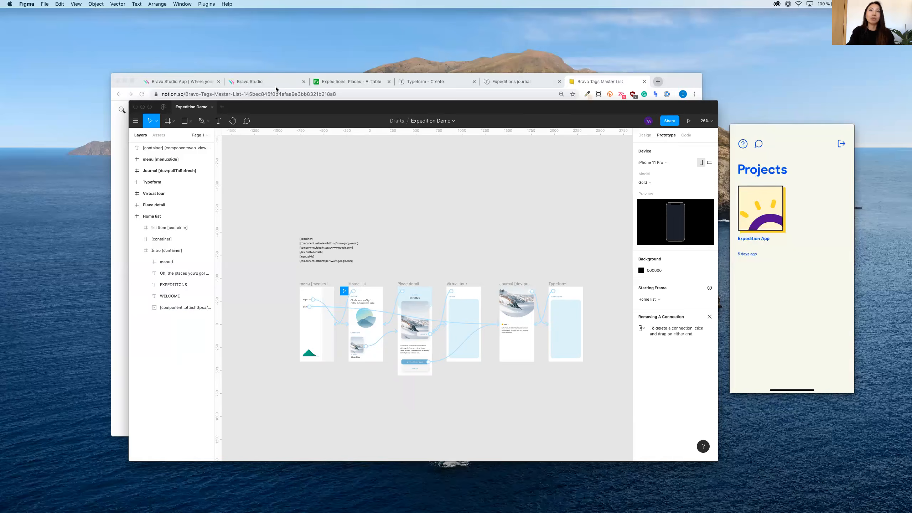
{"action": "left_click", "coordinate": [272, 82]}
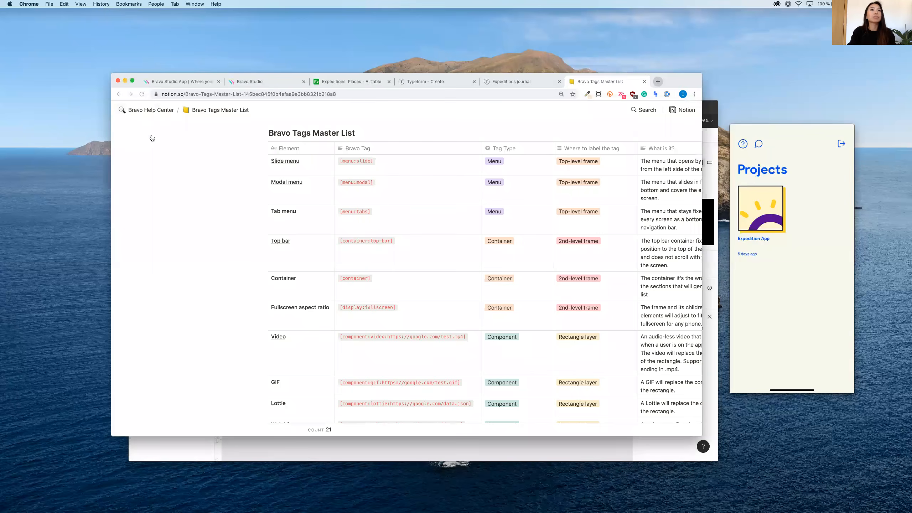
{"action": "left_click", "coordinate": [272, 82]}
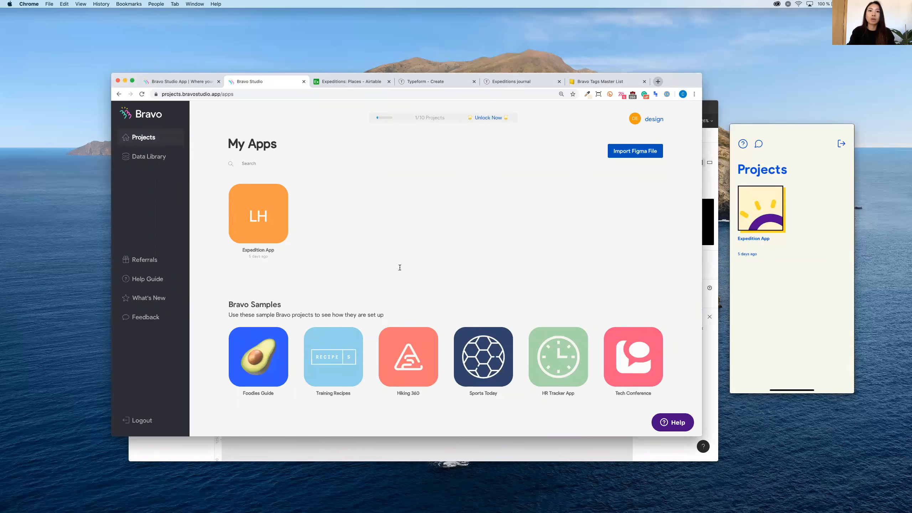
{"action": "key", "text": "super+v"}
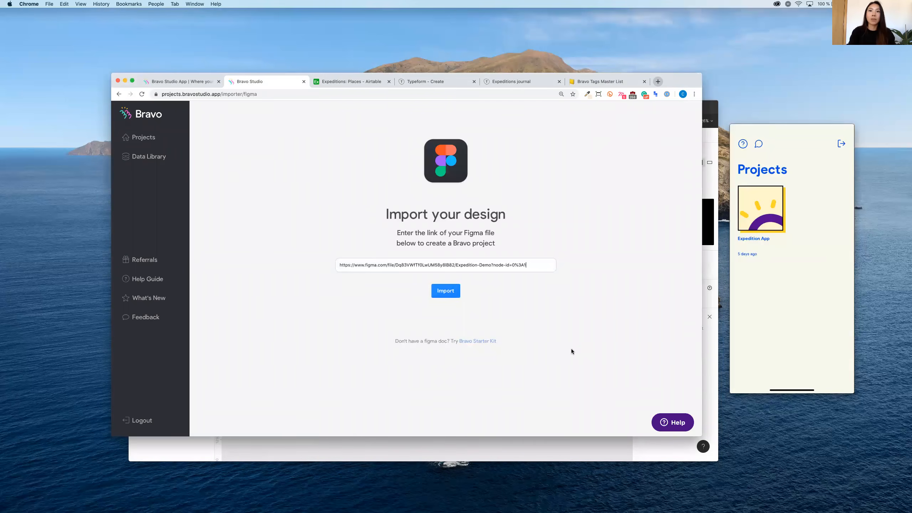
{"action": "key", "text": "Tab"}
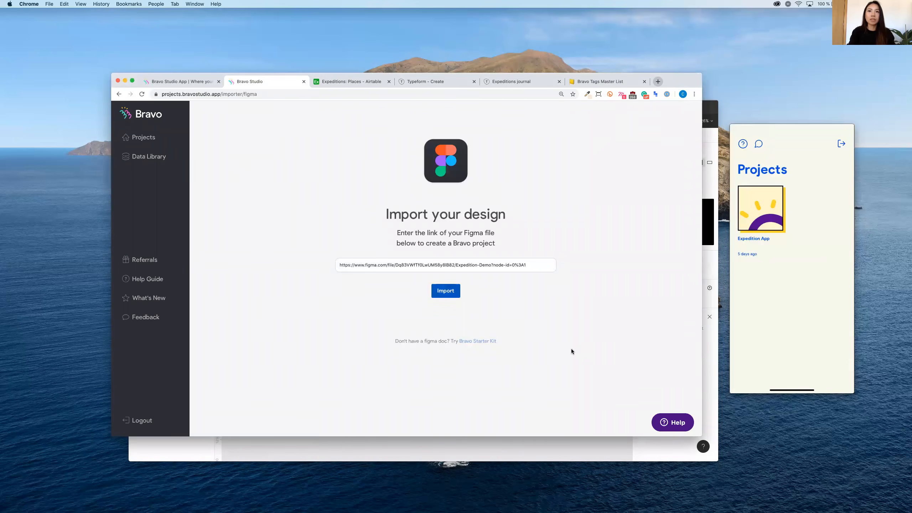
{"action": "key", "text": "Return"}
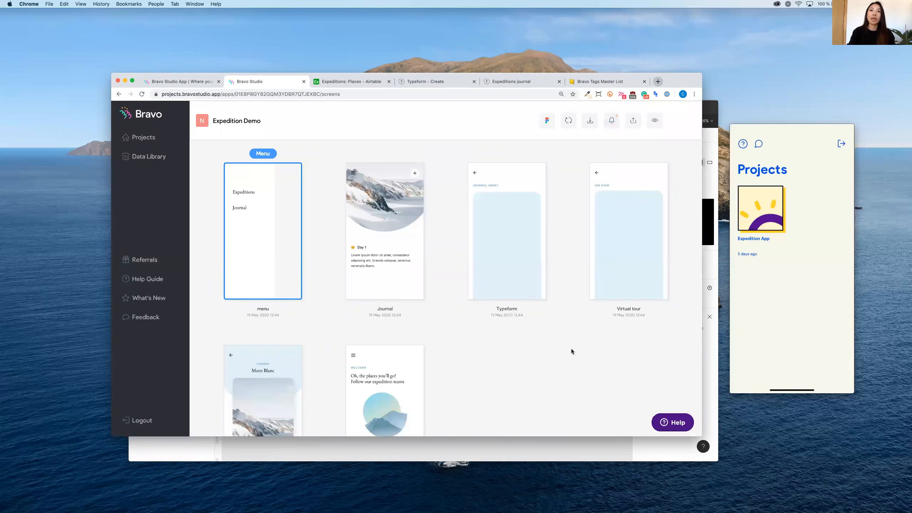
{"action": "scroll", "coordinate": [571, 350], "scroll_direction": "down", "scroll_amount": 3}
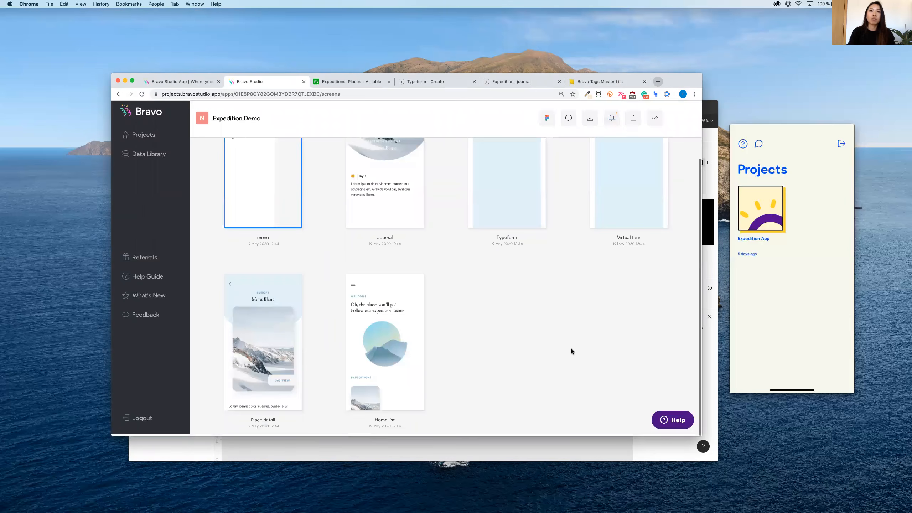
{"action": "scroll", "coordinate": [572, 351], "scroll_direction": "up", "scroll_amount": 3}
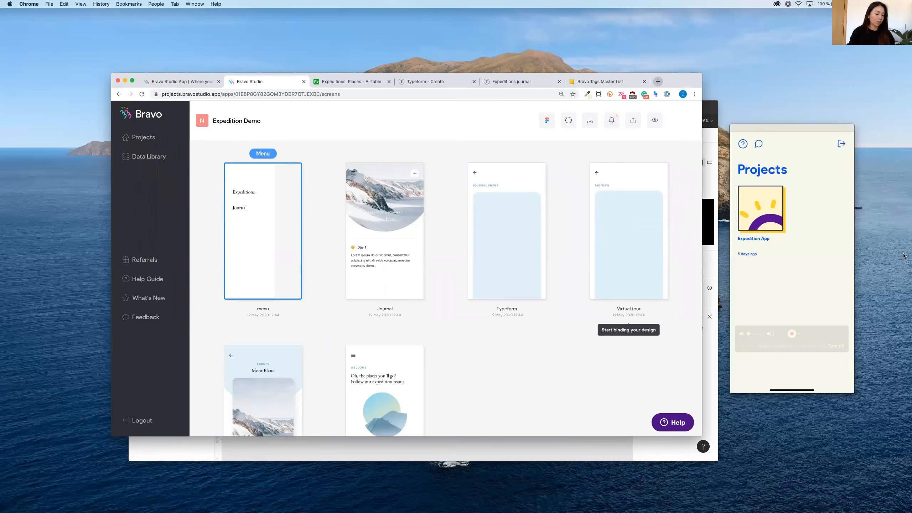
{"action": "key", "text": "super+Tab"}
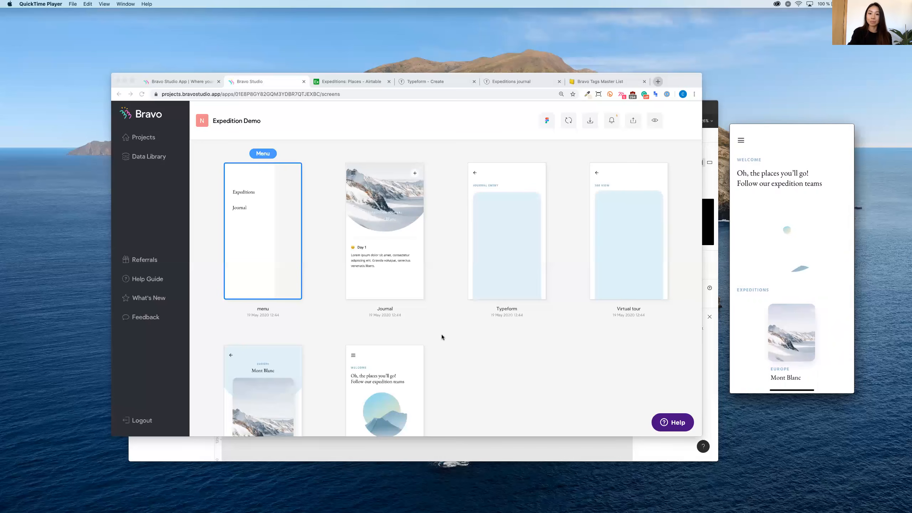
Step: Start a new Airtable collection in the Data Library and supply the Expeditions base's share link as its source
{"action": "left_click", "coordinate": [141, 160]}
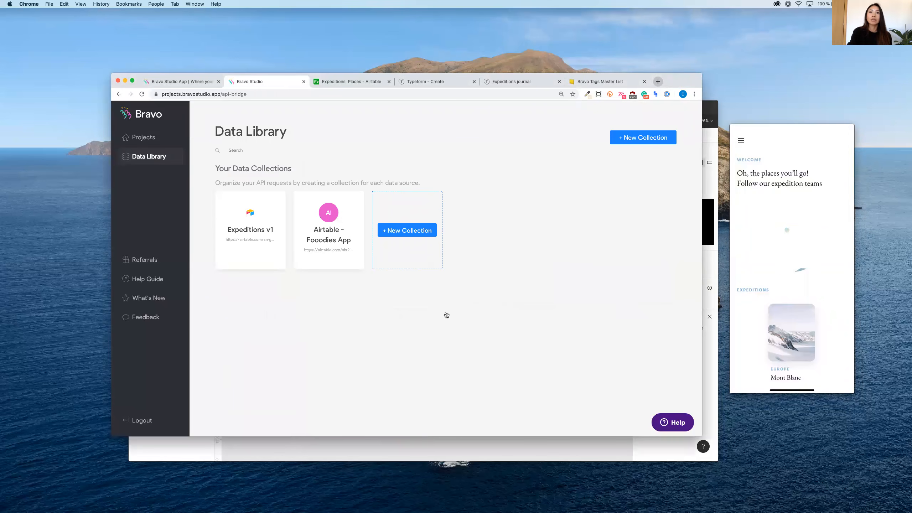
{"action": "left_click", "coordinate": [592, 275]}
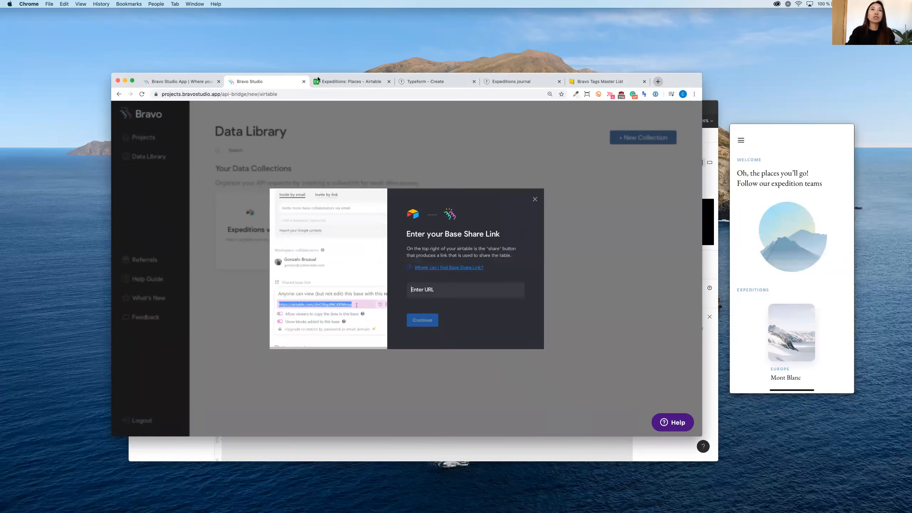
{"action": "left_click", "coordinate": [330, 81]}
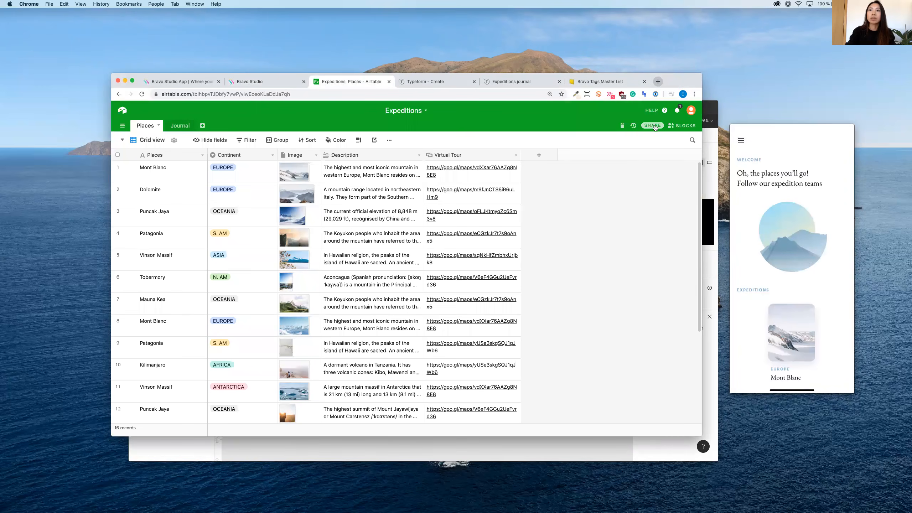
{"action": "left_click", "coordinate": [652, 126]}
{"action": "left_click", "coordinate": [373, 326]}
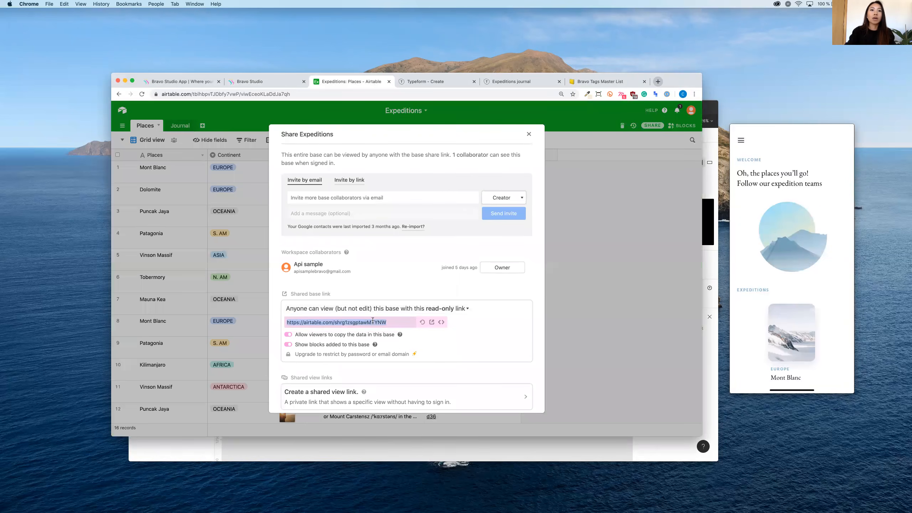
{"action": "left_click", "coordinate": [282, 82]}
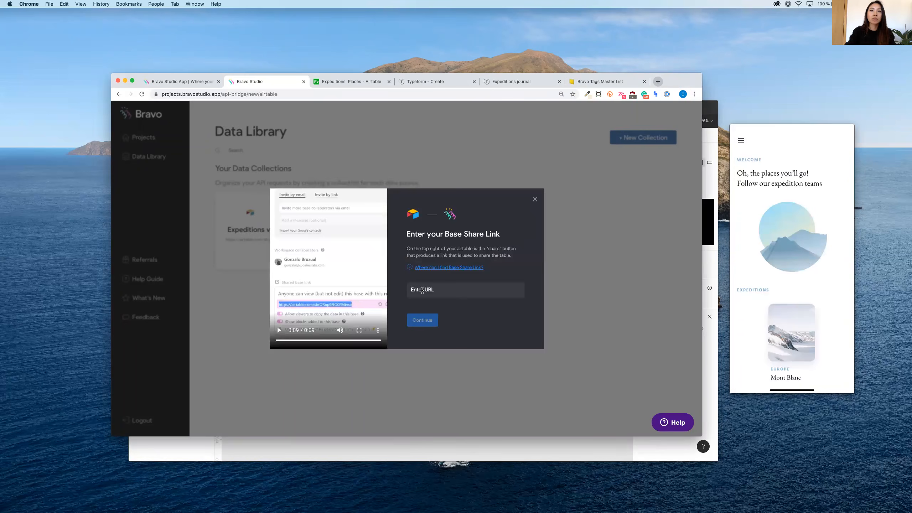
{"action": "key", "text": "super+v"}
{"action": "left_click", "coordinate": [428, 324]}
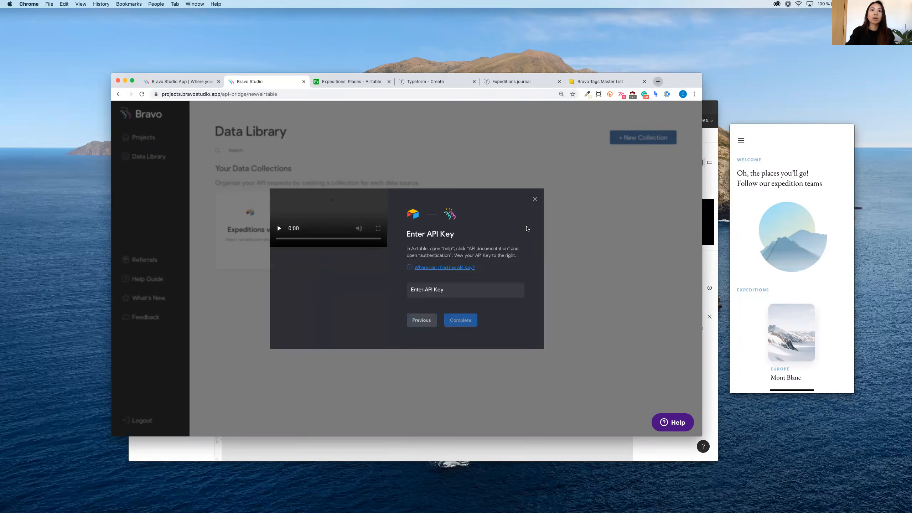
Step: Copy the personal API key from the Airtable account overview
{"action": "left_click", "coordinate": [336, 81]}
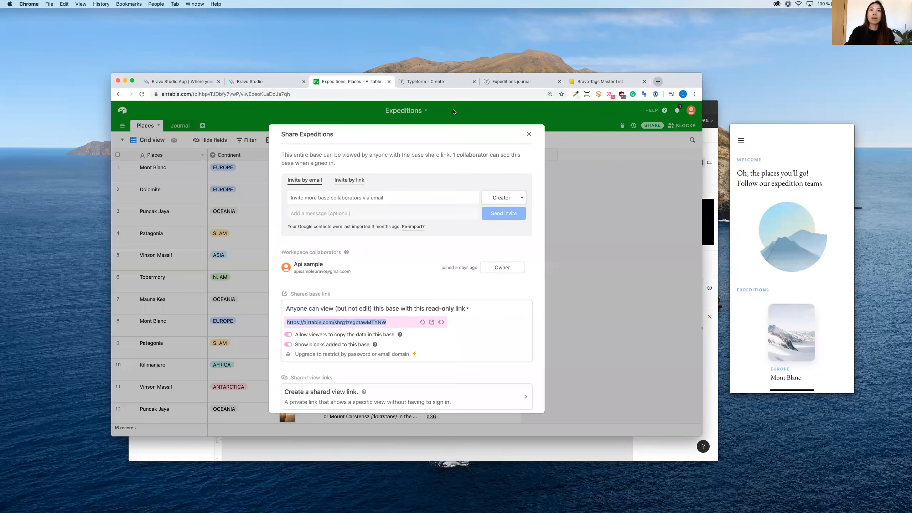
{"action": "left_click", "coordinate": [630, 158]}
{"action": "left_click", "coordinate": [690, 111]}
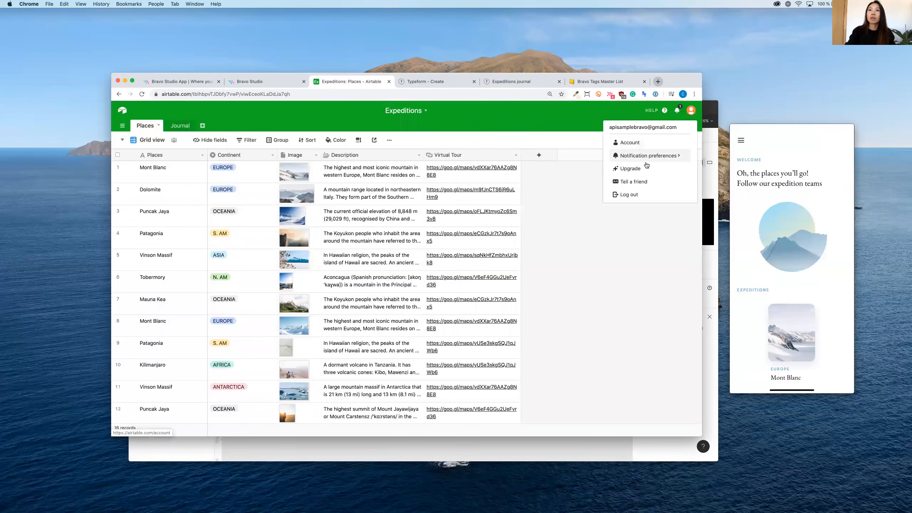
{"action": "left_click", "coordinate": [634, 145]}
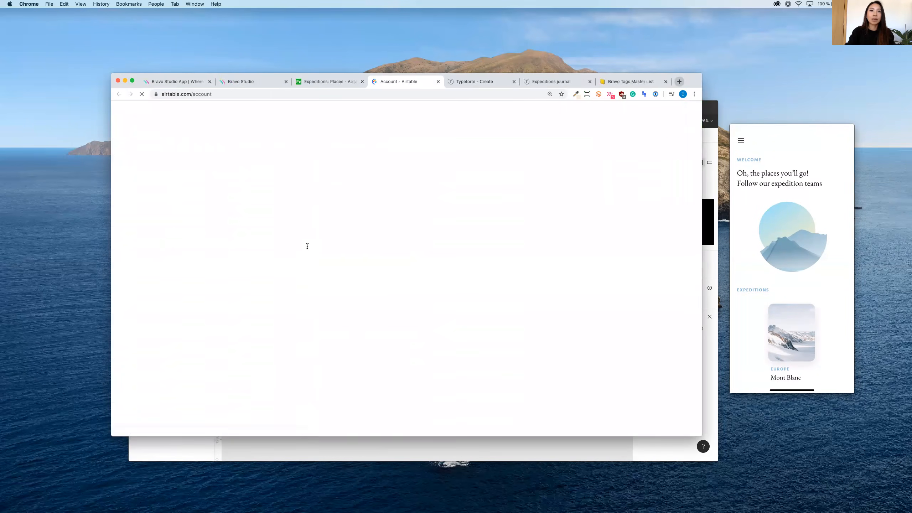
{"action": "left_click", "coordinate": [362, 323]}
{"action": "key", "text": "super+c"}
Step: Enter the Airtable API key in Bravo Studio and complete the connection to create the Expeditions collection
{"action": "left_click", "coordinate": [264, 83]}
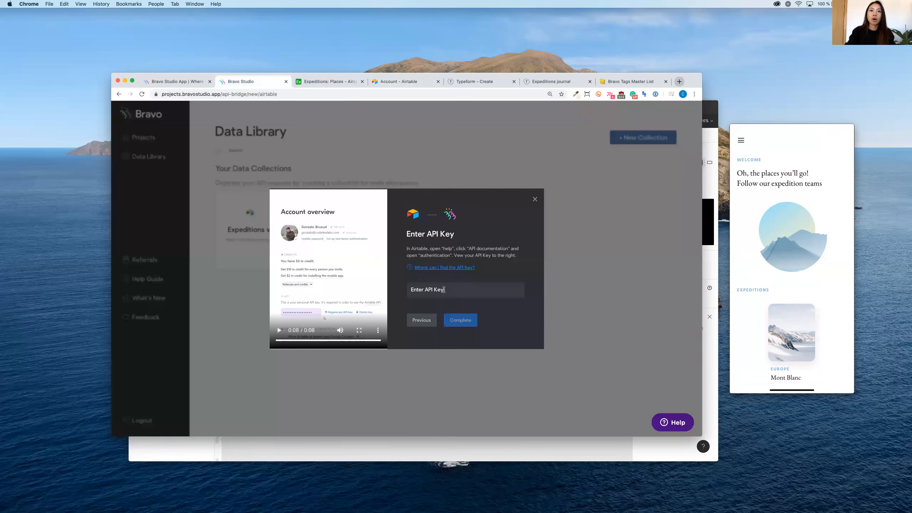
{"action": "key", "text": "super+v"}
{"action": "left_click", "coordinate": [460, 319]}
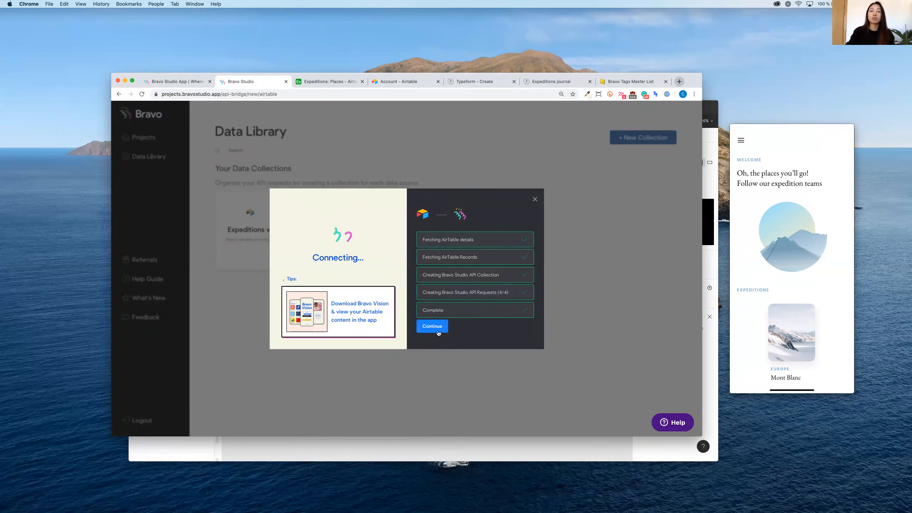
{"action": "left_click", "coordinate": [433, 326]}
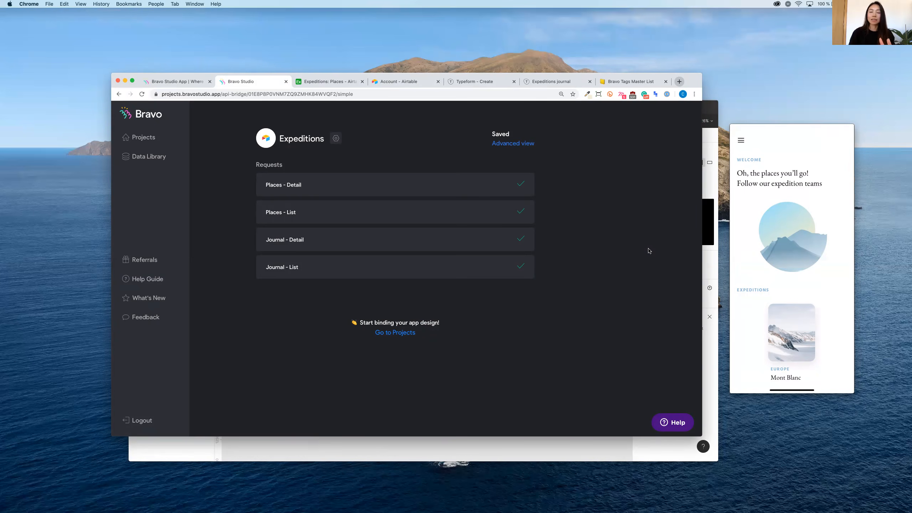
Step: Compare the tables in the Airtable Expeditions base with the requests in the Bravo Studio collection
{"action": "left_click", "coordinate": [323, 81]}
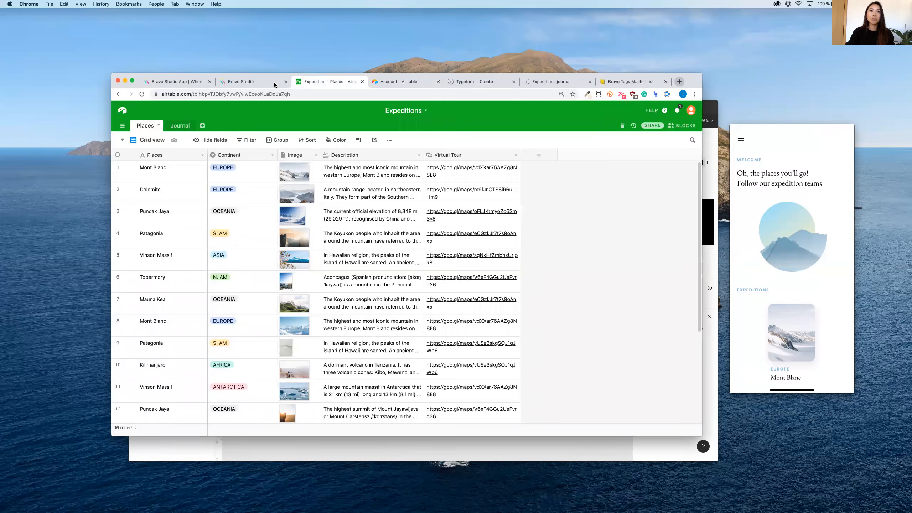
{"action": "left_click", "coordinate": [274, 82]}
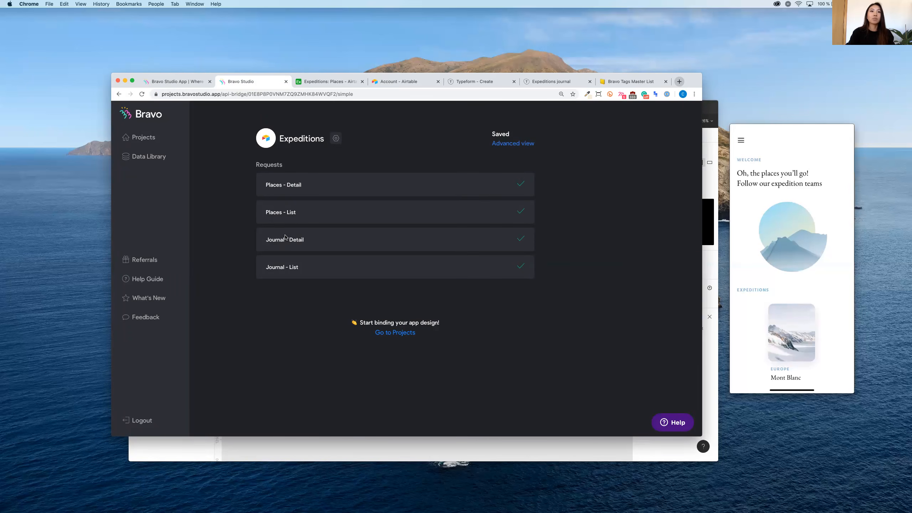
{"action": "left_click", "coordinate": [322, 81]}
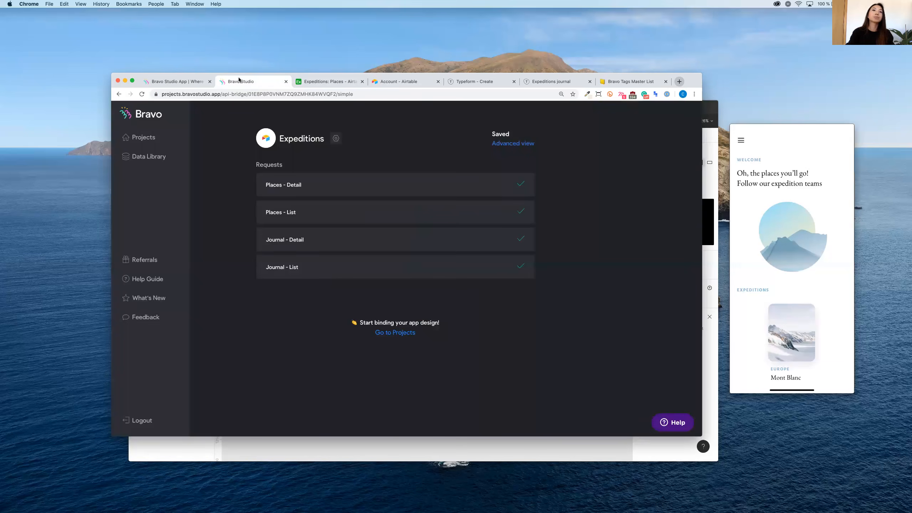
{"action": "left_click", "coordinate": [237, 81]}
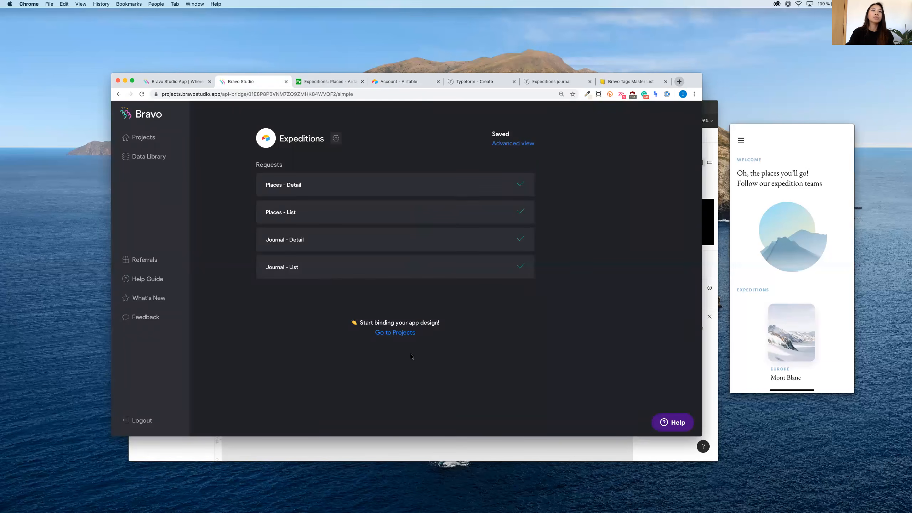
Step: Open the binding setup of the Home list screen in the Expedition Demo project
{"action": "left_click", "coordinate": [399, 334]}
{"action": "left_click", "coordinate": [267, 238]}
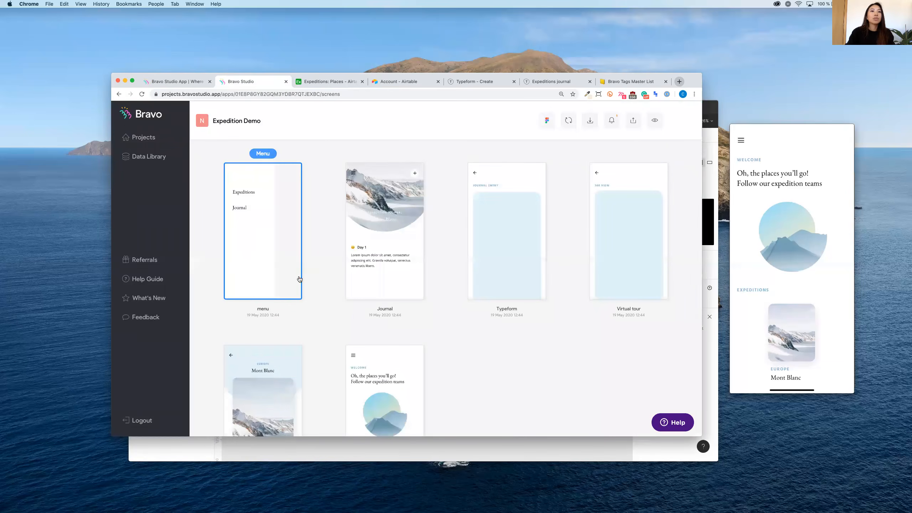
{"action": "scroll", "coordinate": [325, 325], "scroll_direction": "down", "scroll_amount": 3}
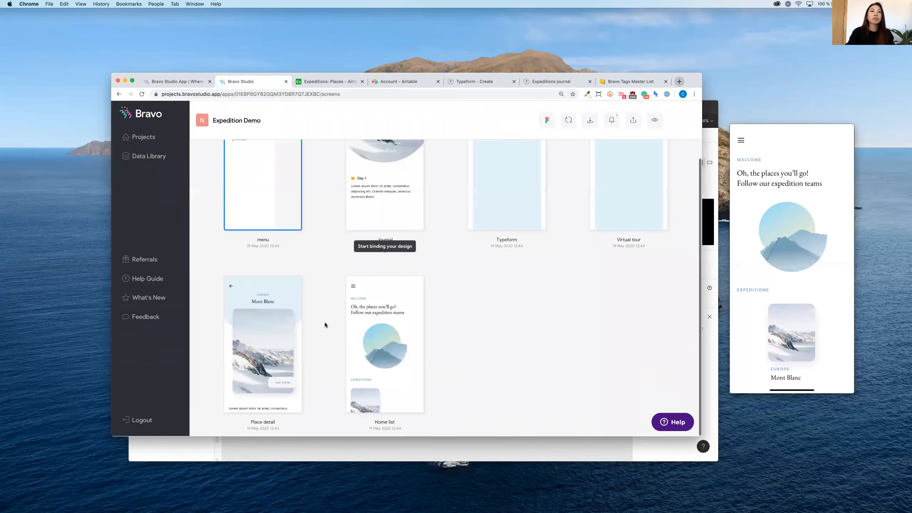
{"action": "left_click", "coordinate": [392, 347]}
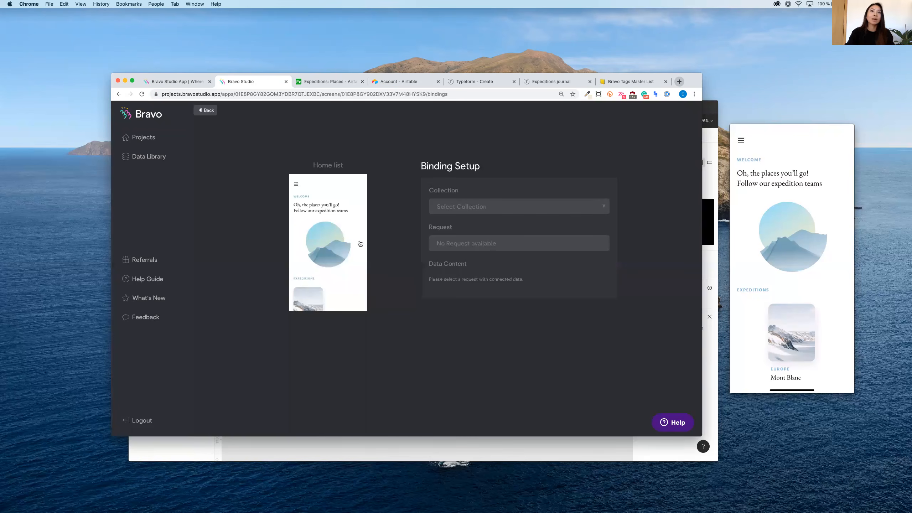
Step: Bind the Home list screen to the Expeditions collection's Places - List request and open the element list for adding an app element
{"action": "left_click", "coordinate": [506, 202]}
{"action": "left_click", "coordinate": [503, 219]}
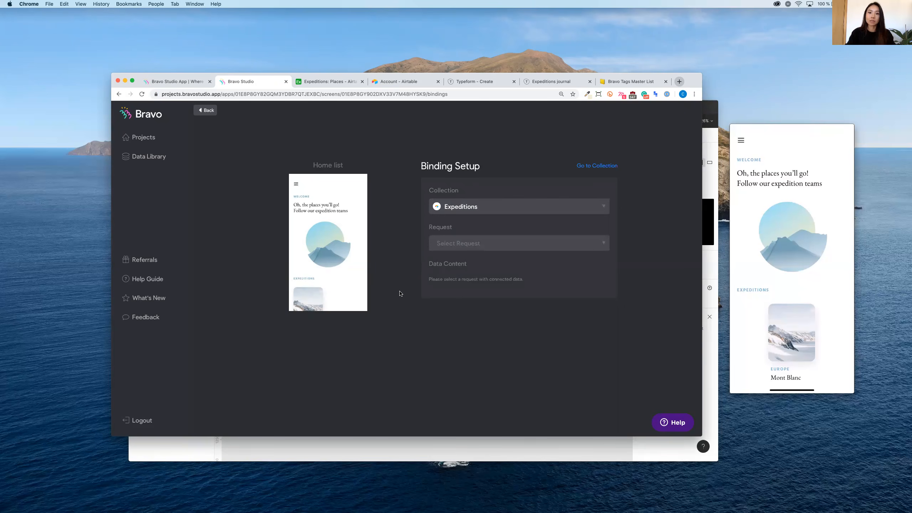
{"action": "left_click", "coordinate": [523, 248]}
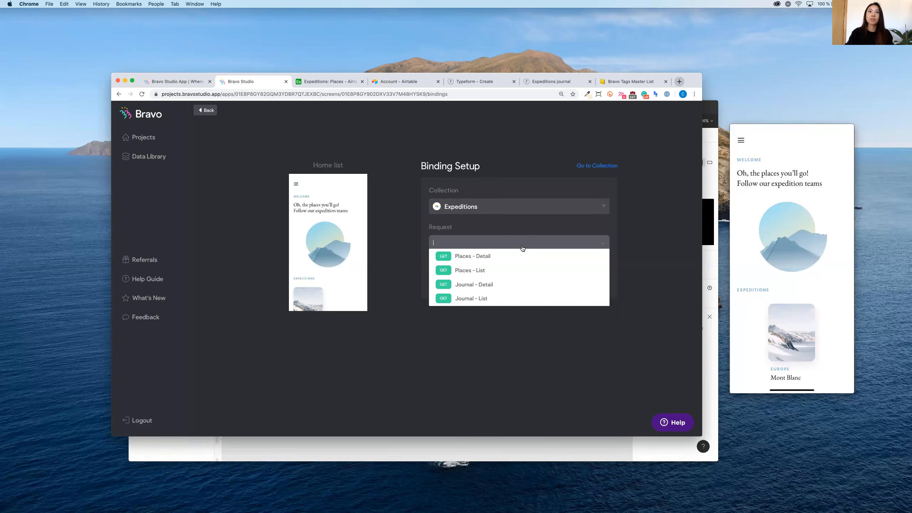
{"action": "left_click", "coordinate": [470, 270]}
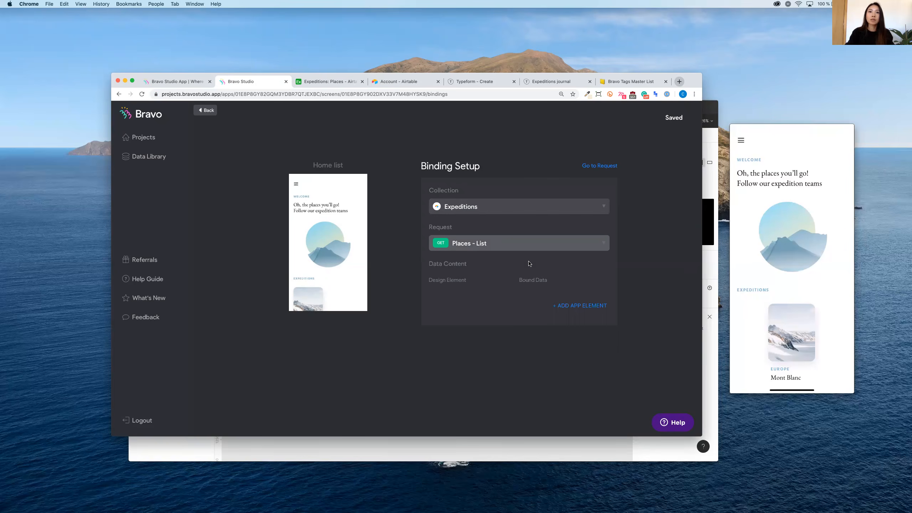
{"action": "left_click", "coordinate": [596, 306]}
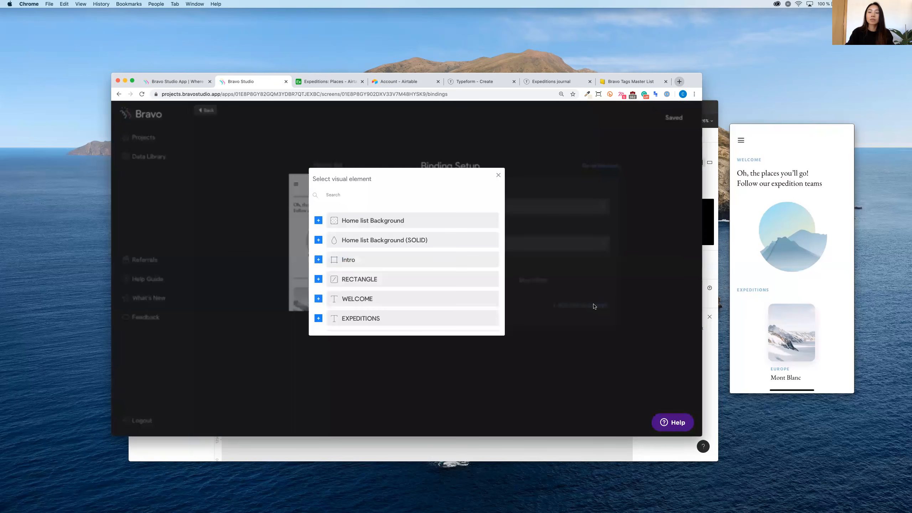
{"action": "left_click", "coordinate": [332, 195]}
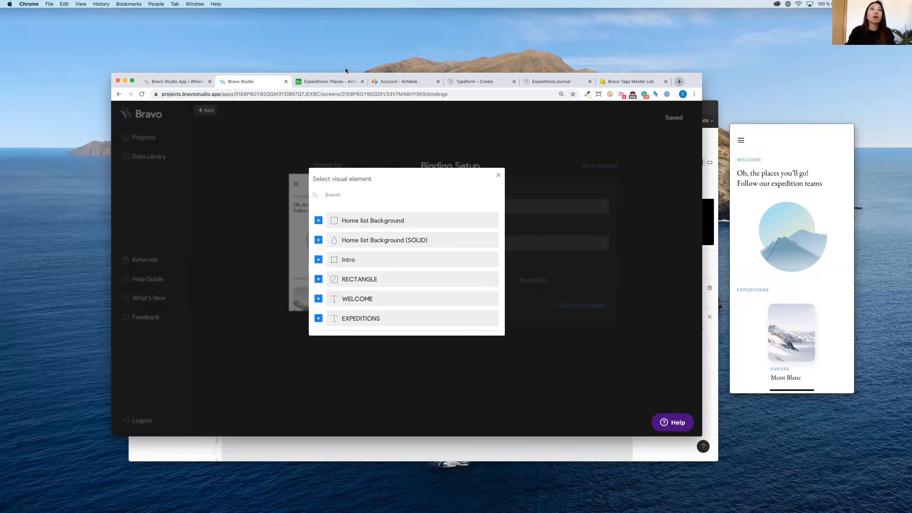
Step: Switch to the Expedition Demo file in Figma and show its design properties without the prototype connections
{"action": "left_click", "coordinate": [709, 338]}
{"action": "left_click", "coordinate": [302, 258]}
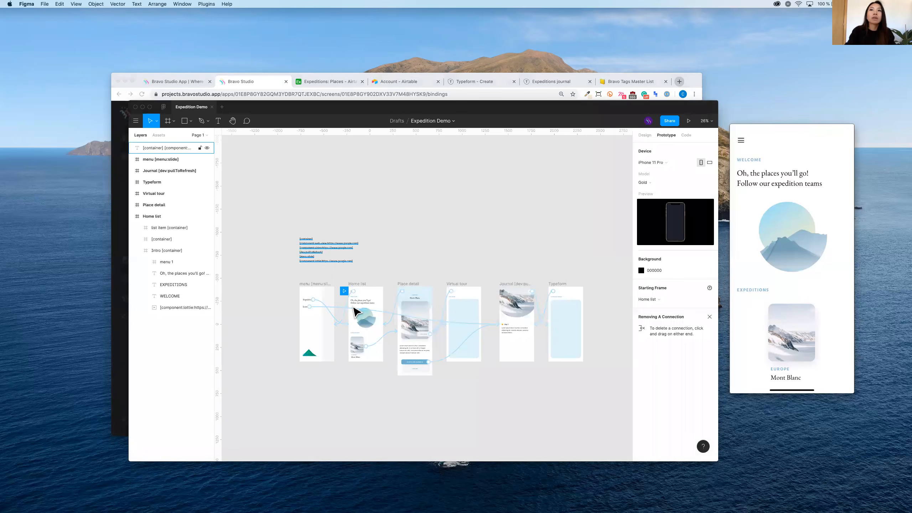
{"action": "left_click", "coordinate": [644, 136]}
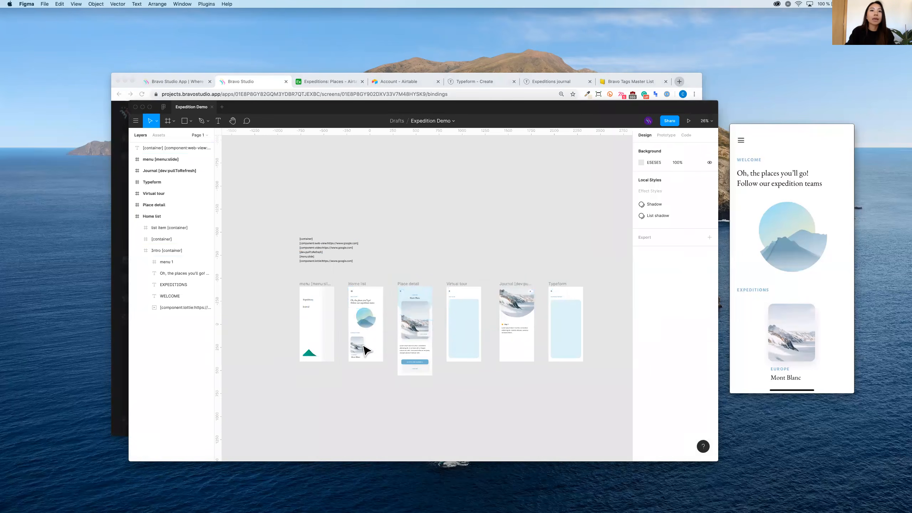
Step: Select the list item container in the Home list frame and expand it to show the layers it contains
{"action": "scroll", "coordinate": [366, 350], "scroll_direction": "up", "scroll_amount": 5}
{"action": "left_click", "coordinate": [350, 353]}
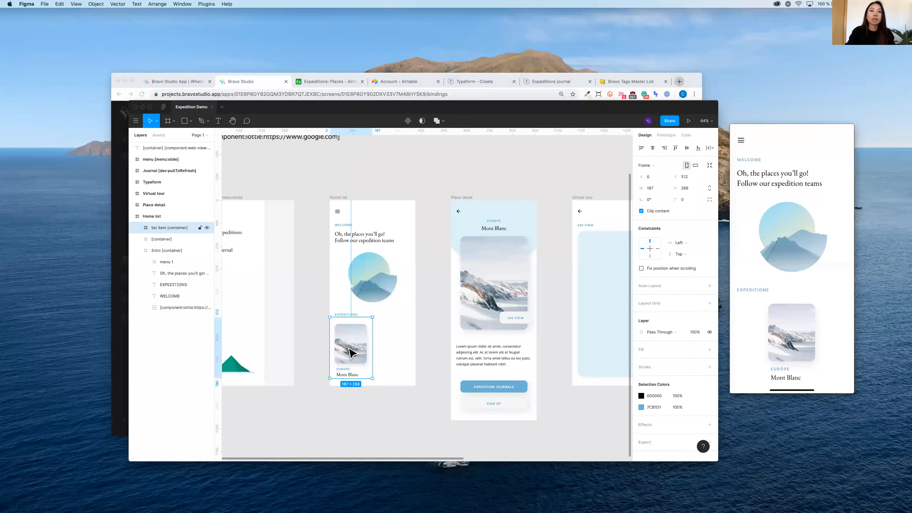
{"action": "scroll", "coordinate": [351, 354], "scroll_direction": "up", "scroll_amount": 3}
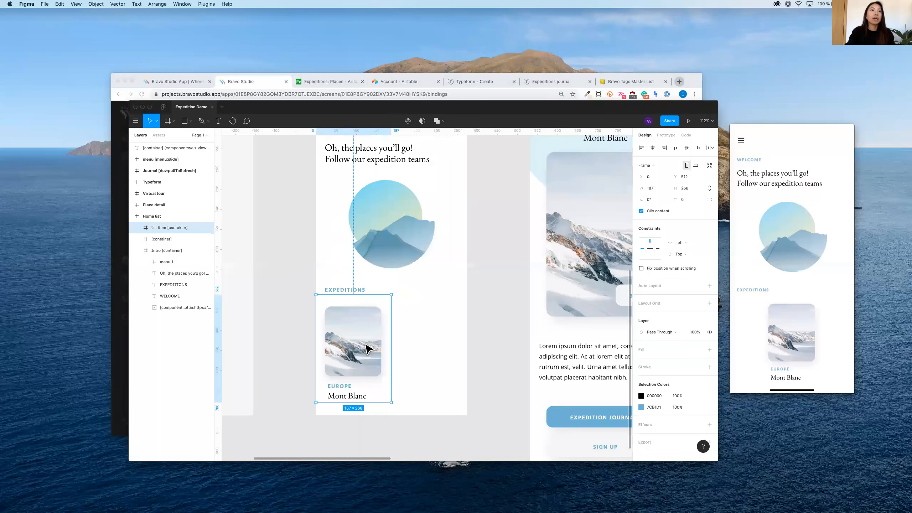
{"action": "left_click", "coordinate": [136, 228]}
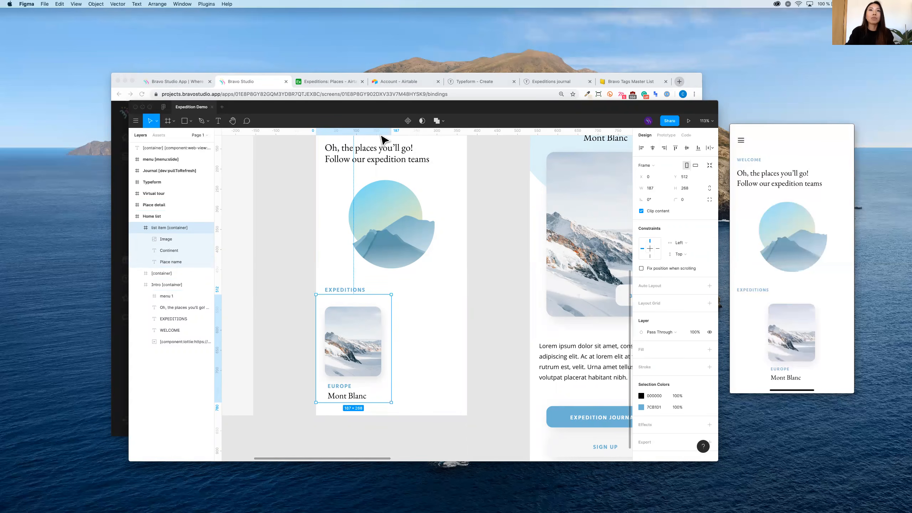
Step: Switch to Bravo Studio, add the list item element to the Home list bindings and bind it to Records
{"action": "left_click", "coordinate": [697, 79]}
{"action": "type", "text": "list"}
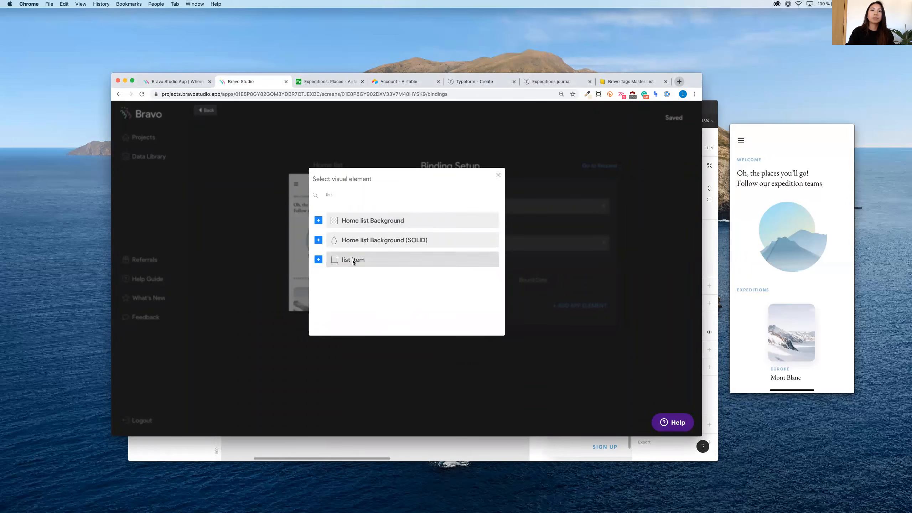
{"action": "left_click", "coordinate": [353, 260]}
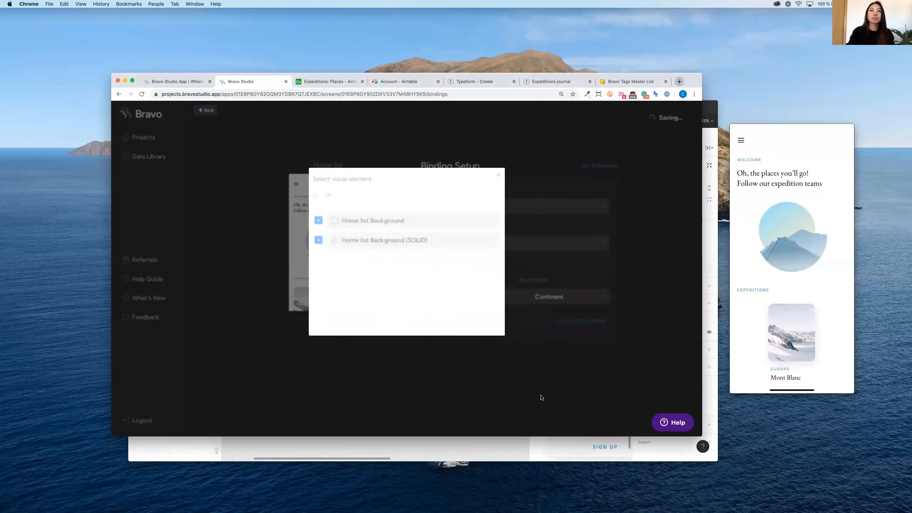
{"action": "left_click", "coordinate": [538, 385]}
{"action": "left_click", "coordinate": [552, 294]}
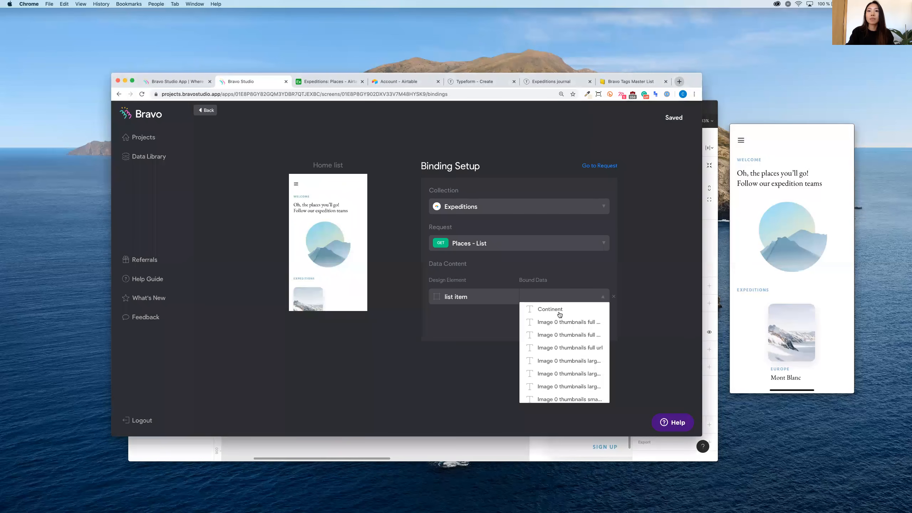
{"action": "scroll", "coordinate": [555, 348], "scroll_direction": "down", "scroll_amount": 5}
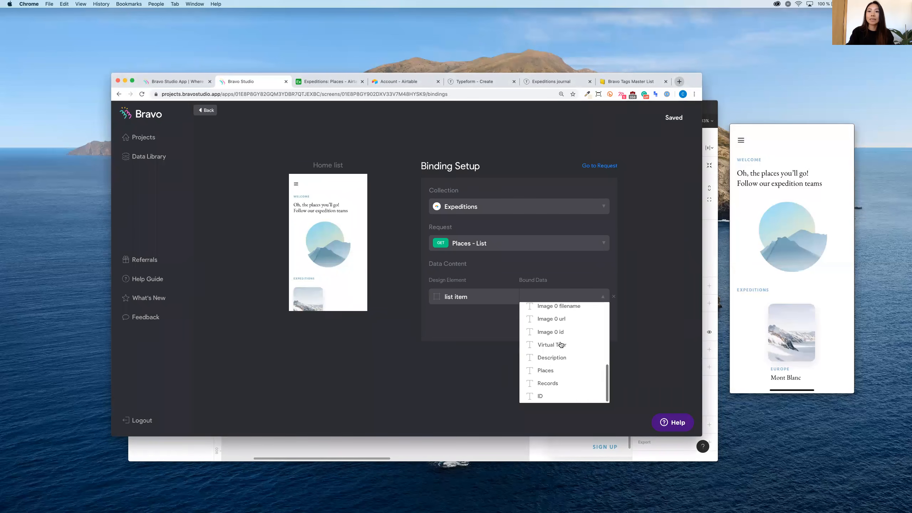
{"action": "left_click", "coordinate": [549, 383]}
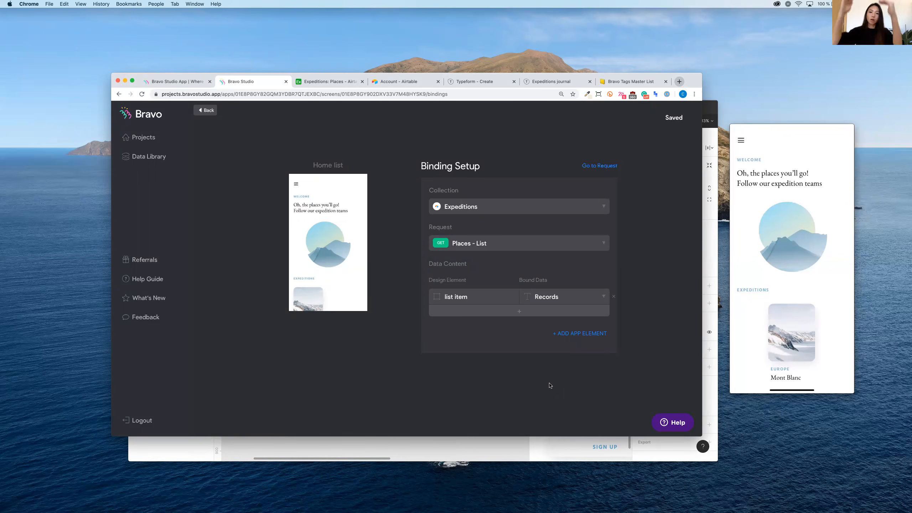
Step: Add the Image, Continent and Place name elements inside the list item binding, checking their layer names in Figma
{"action": "left_click", "coordinate": [526, 313]}
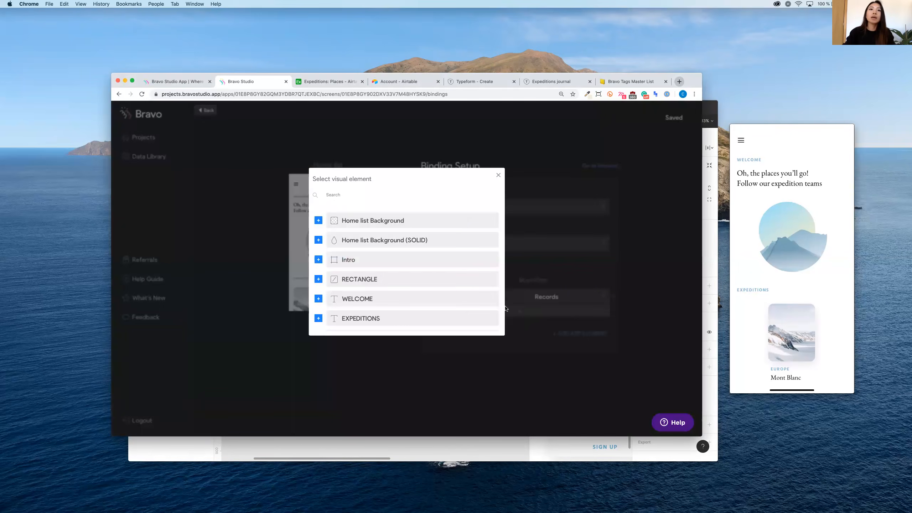
{"action": "left_click", "coordinate": [330, 456]}
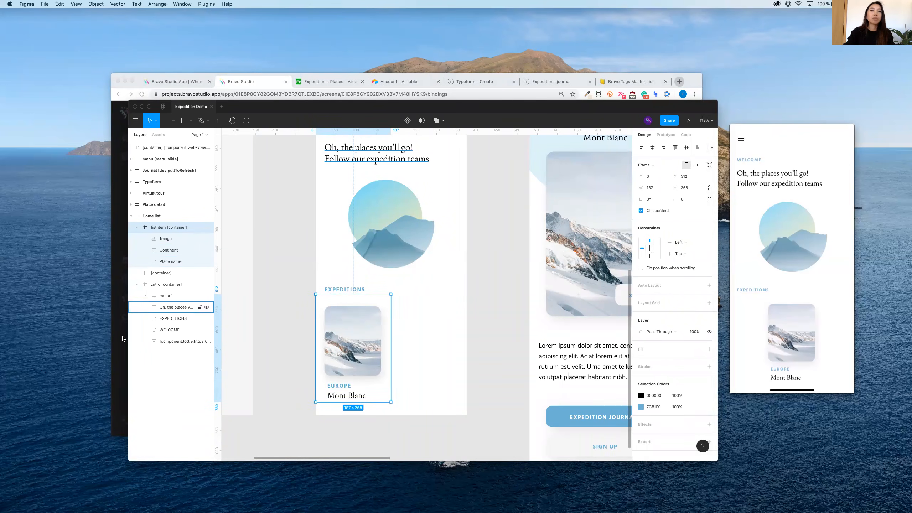
{"action": "key", "text": "super+Tab"}
{"action": "type", "text": "imag"}
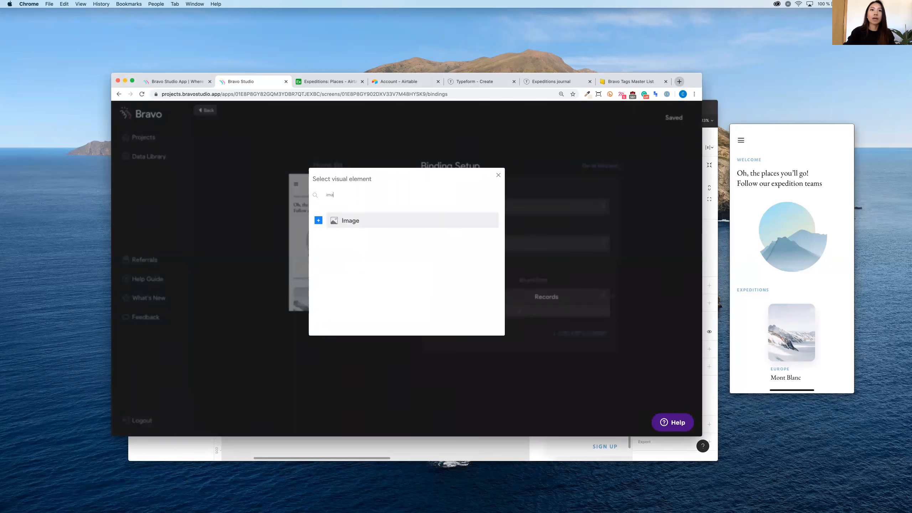
{"action": "key", "text": "super+a"}
{"action": "type", "text": "cont"}
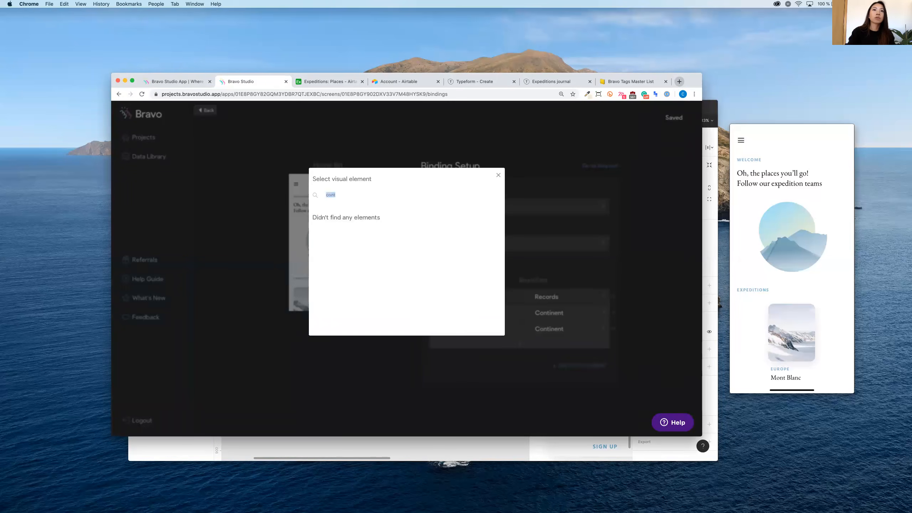
{"action": "key", "text": "BackSpace"}
{"action": "type", "text": "pla"}
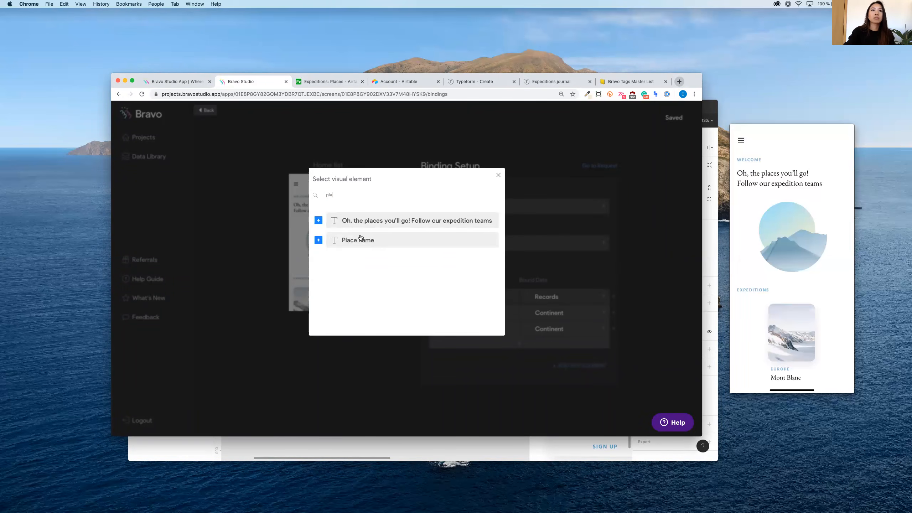
{"action": "left_click", "coordinate": [361, 240]}
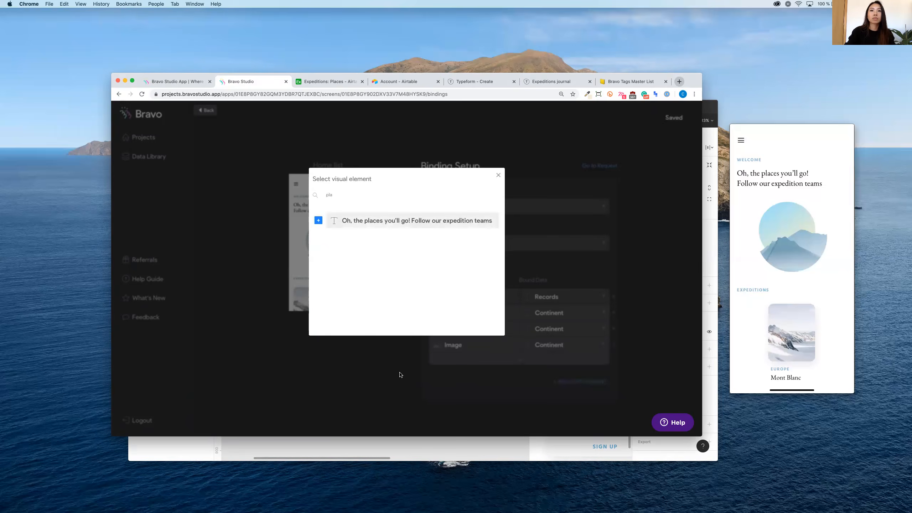
{"action": "left_click", "coordinate": [400, 375]}
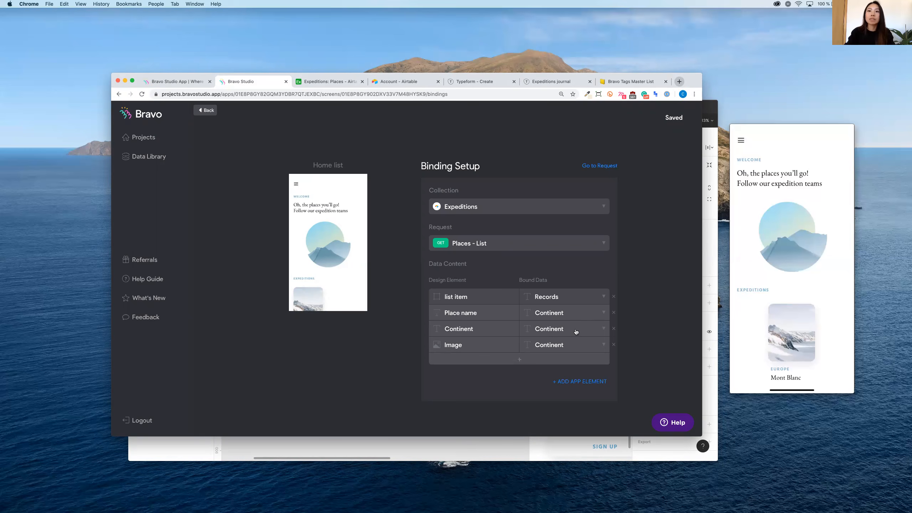
Step: Bind the Place name element to Places and the Image element to Image 0 url
{"action": "left_click", "coordinate": [570, 314]}
{"action": "type", "text": "pla"}
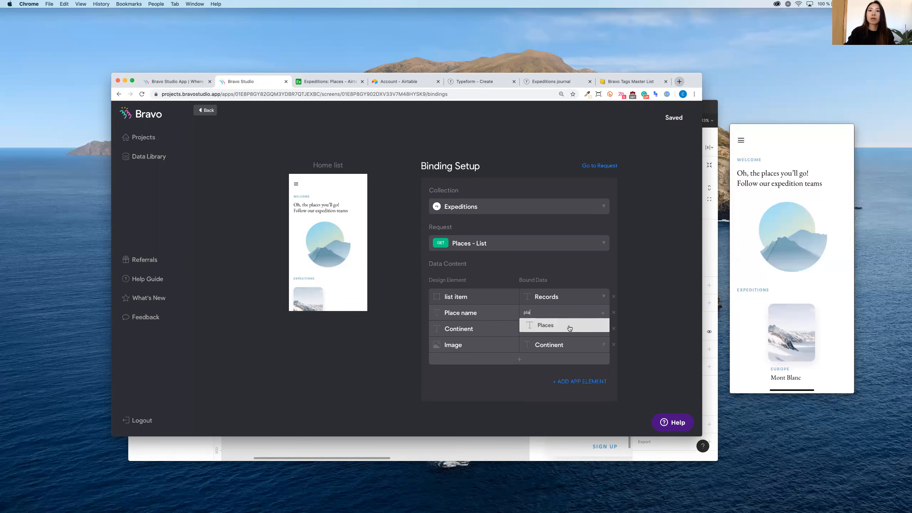
{"action": "left_click", "coordinate": [565, 326]}
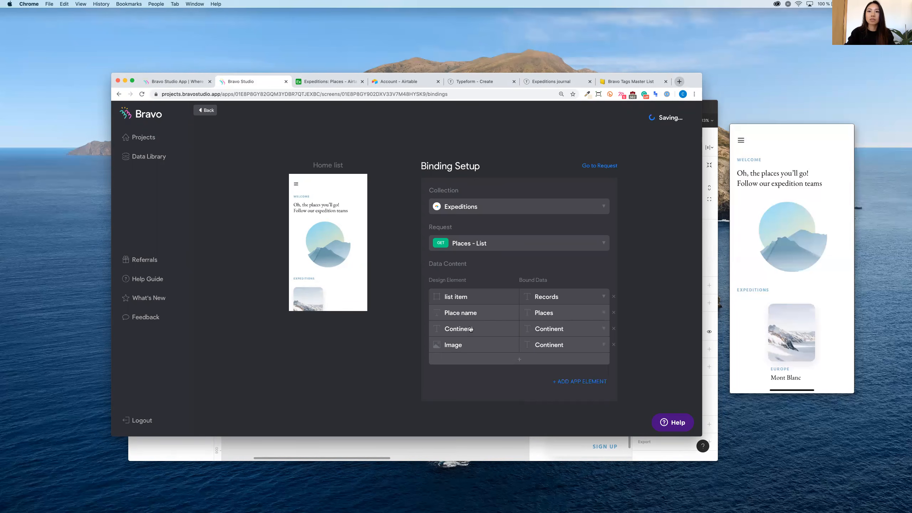
{"action": "left_click", "coordinate": [559, 346]}
{"action": "type", "text": "url"}
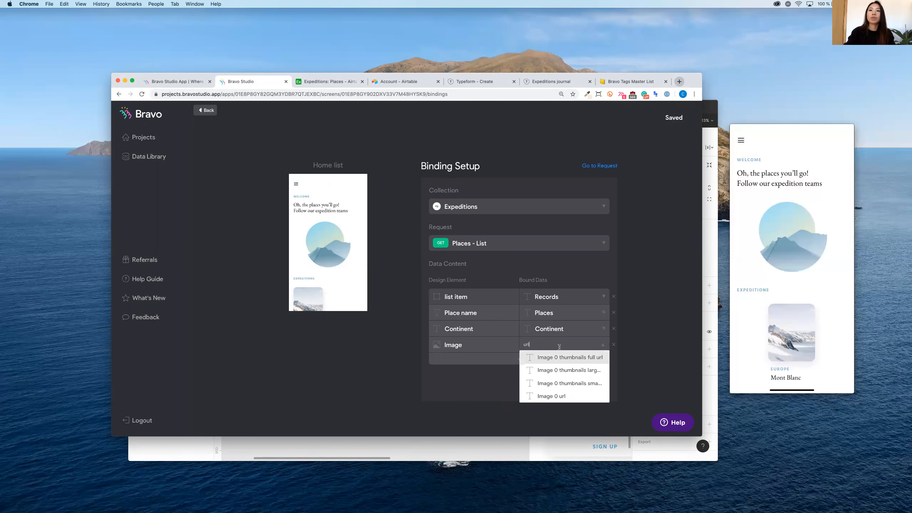
{"action": "left_click", "coordinate": [572, 400]}
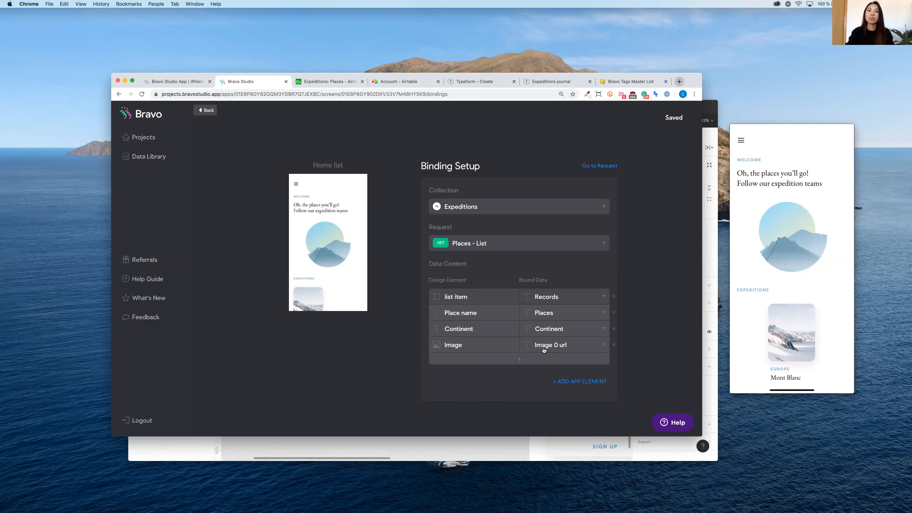
{"action": "left_click", "coordinate": [799, 216]}
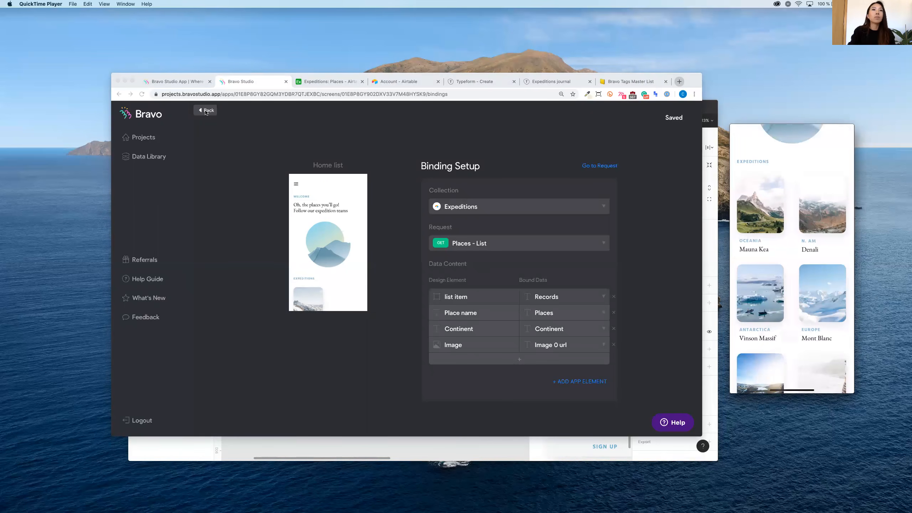
Step: Open the Place detail screen's binding setup and bind it to the Expeditions collection's Places - Detail request
{"action": "left_click", "coordinate": [214, 123]}
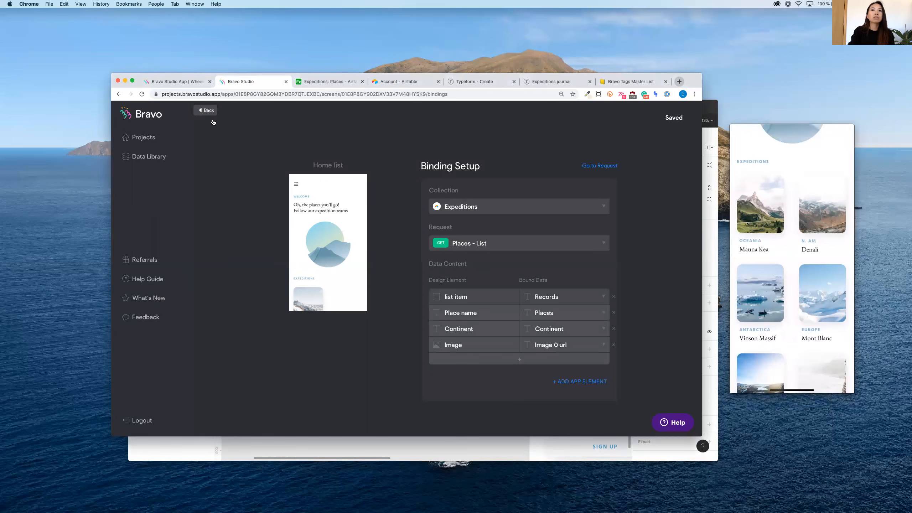
{"action": "left_click", "coordinate": [206, 111]}
{"action": "scroll", "coordinate": [284, 359], "scroll_direction": "down", "scroll_amount": 5}
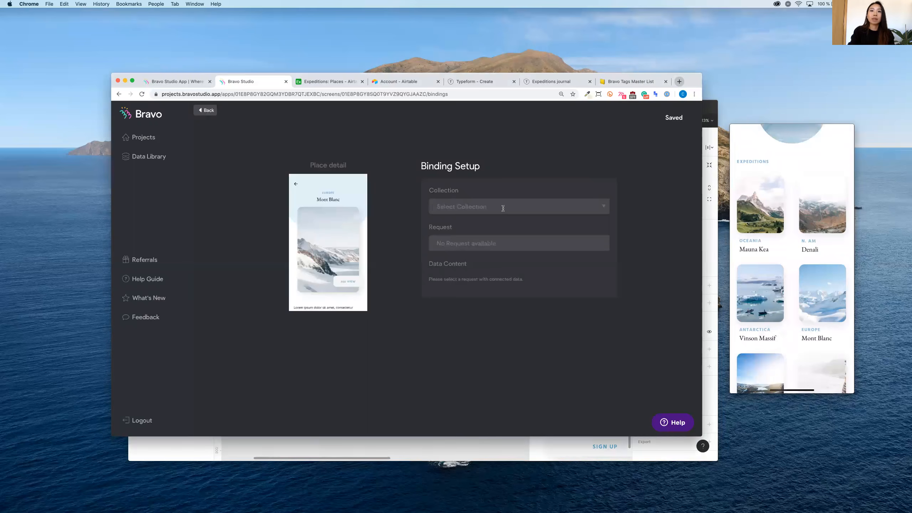
{"action": "left_click", "coordinate": [503, 208]}
{"action": "left_click", "coordinate": [503, 244]}
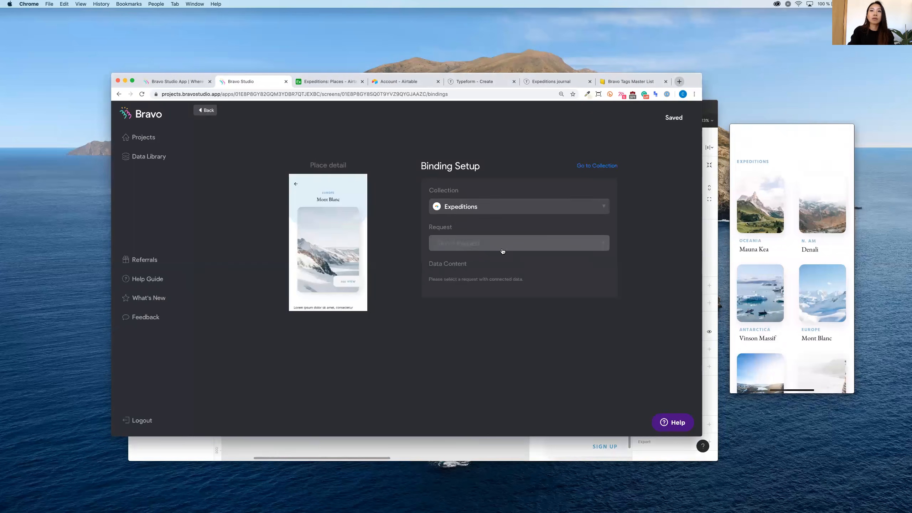
{"action": "left_click", "coordinate": [502, 248]}
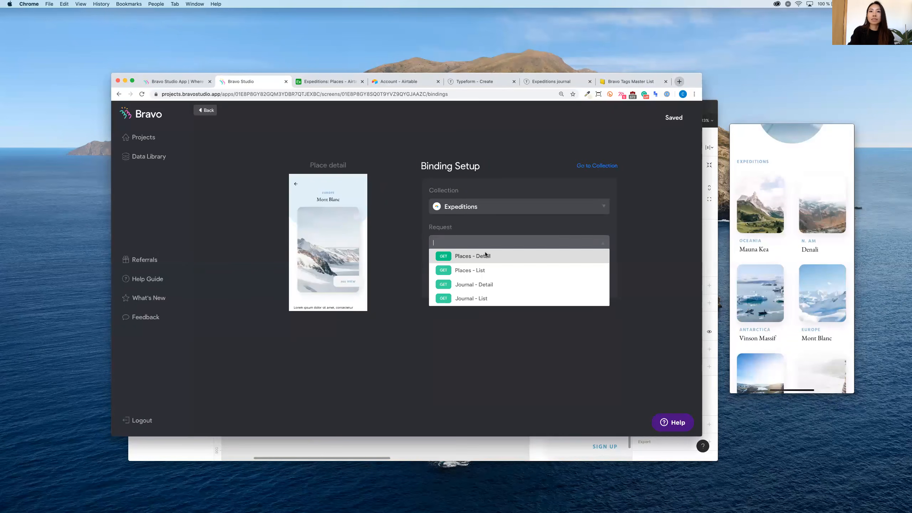
{"action": "left_click", "coordinate": [485, 255]}
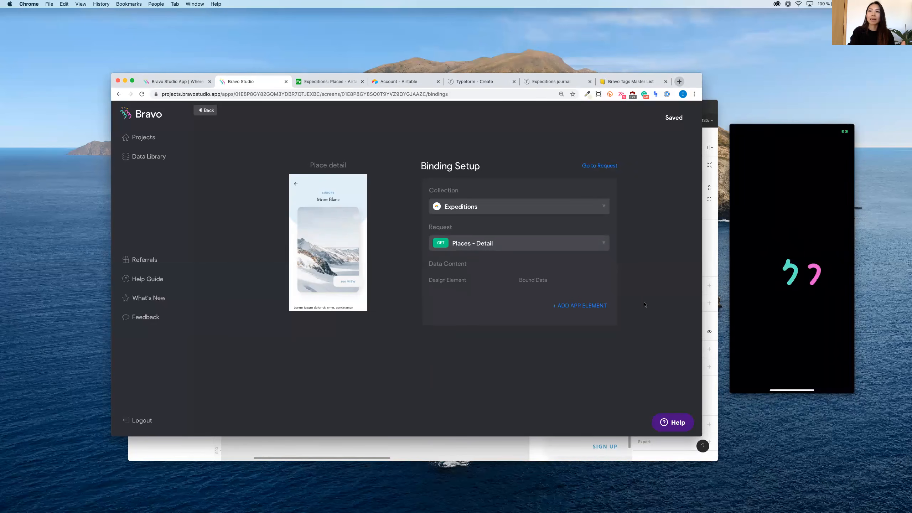
Step: Add the Continent, Place name, Image and Descrip elements to the Place detail screen's data bindings
{"action": "left_click", "coordinate": [590, 310]}
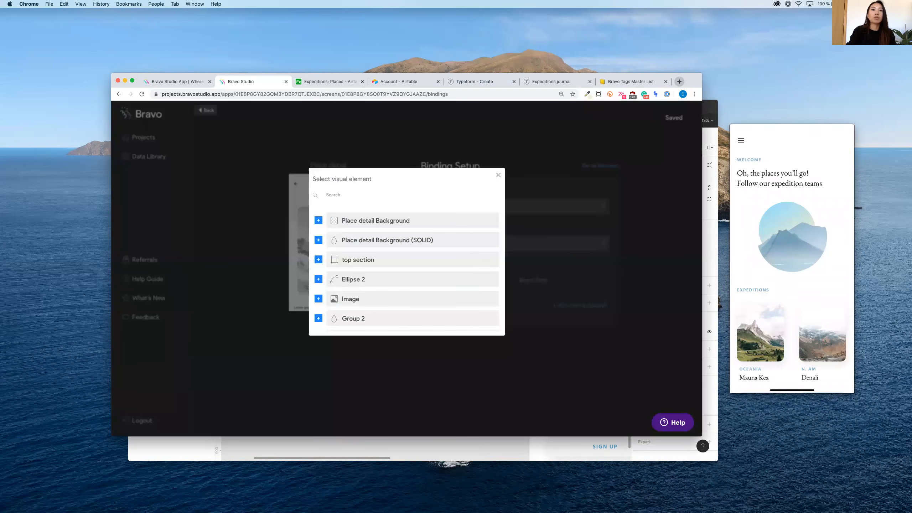
{"action": "type", "text": "co"}
{"action": "left_click", "coordinate": [344, 220]}
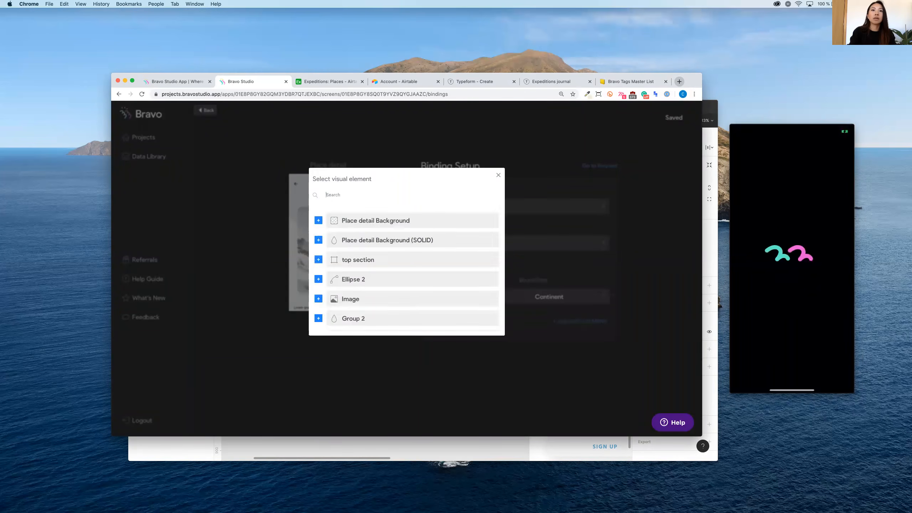
{"action": "type", "text": "p"}
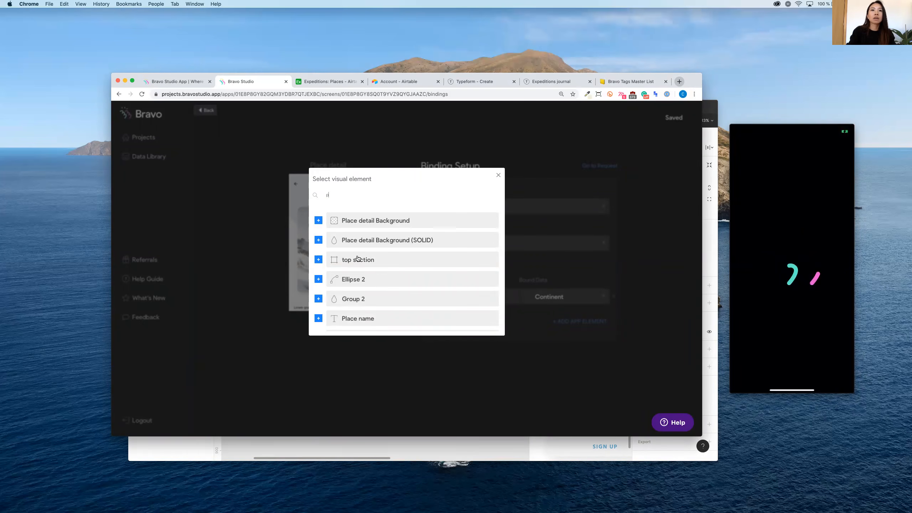
{"action": "left_click", "coordinate": [358, 259]}
{"action": "double_click", "coordinate": [337, 195]}
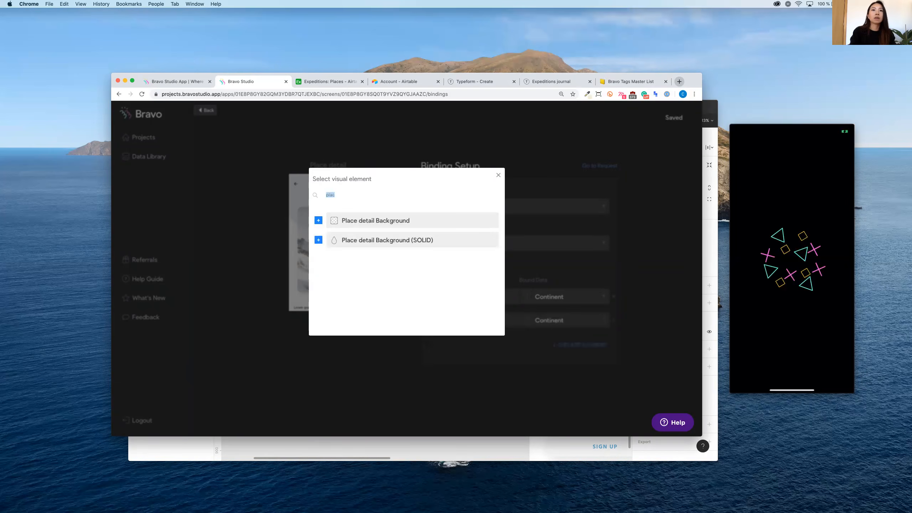
{"action": "key", "text": "BackSpace"}
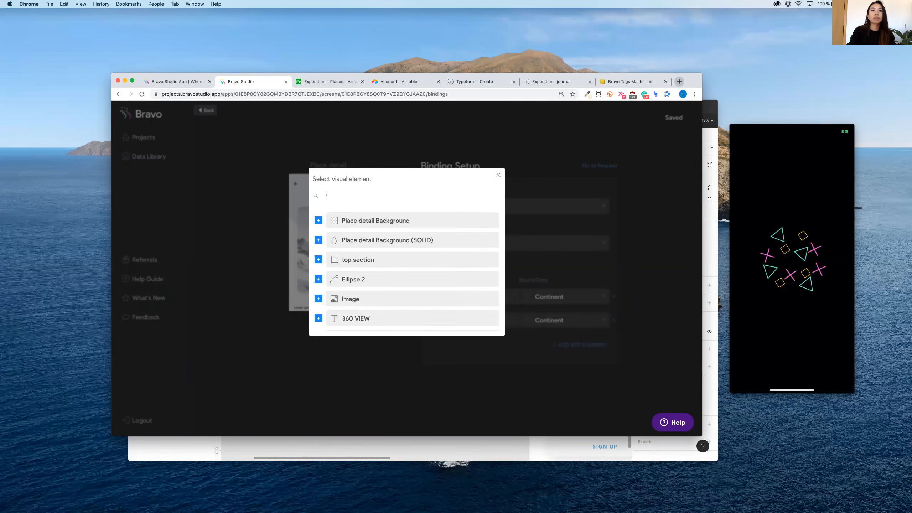
{"action": "type", "text": "ma"}
{"action": "key", "text": "Return"}
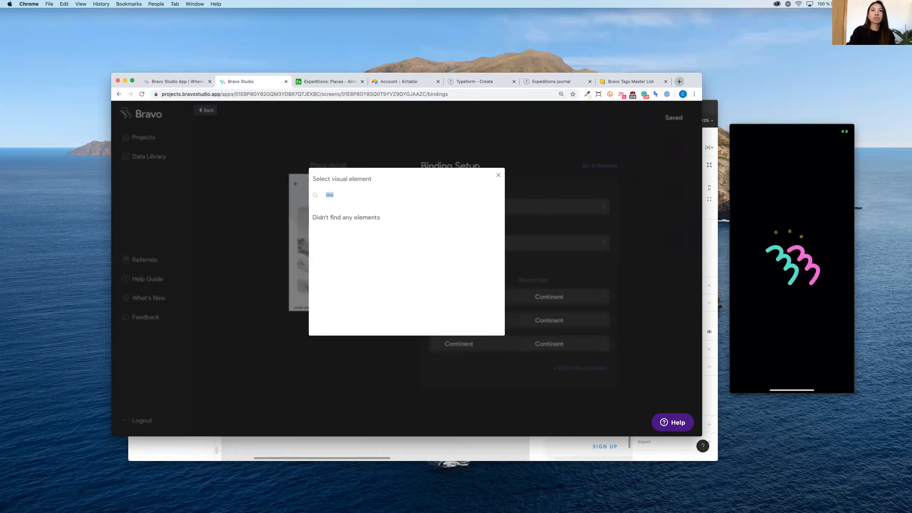
{"action": "type", "text": "des"}
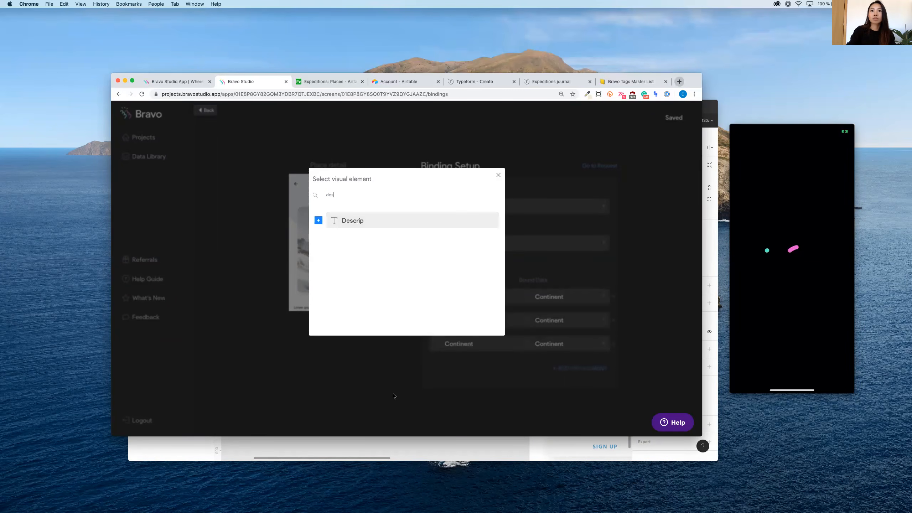
{"action": "key", "text": "Return"}
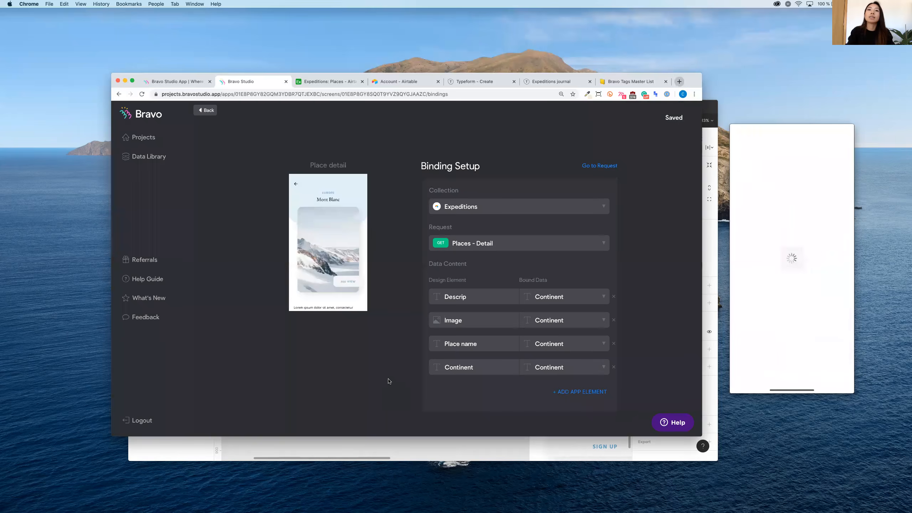
Step: Bind the Descrip element to Description and the Image element to Image 0 url on the Place detail screen
{"action": "left_click", "coordinate": [590, 294]}
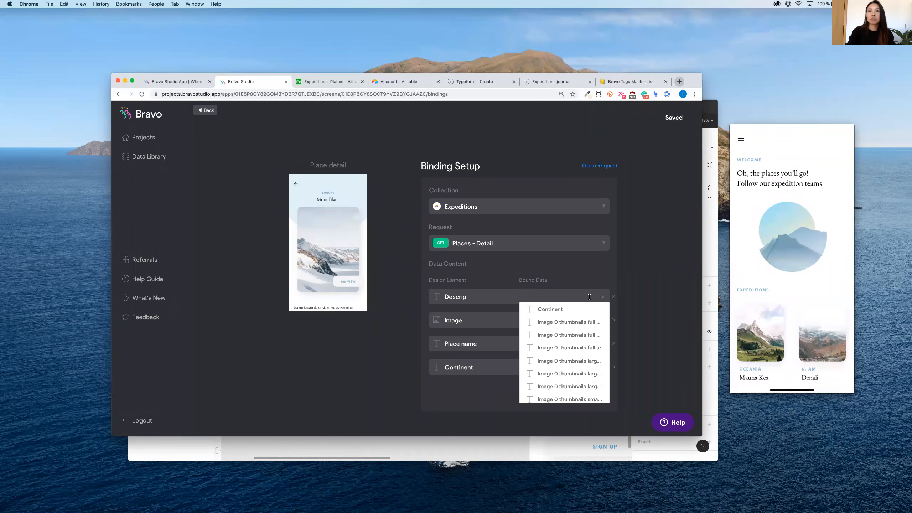
{"action": "type", "text": "des"}
{"action": "key", "text": "Return"}
{"action": "left_click", "coordinate": [575, 322]}
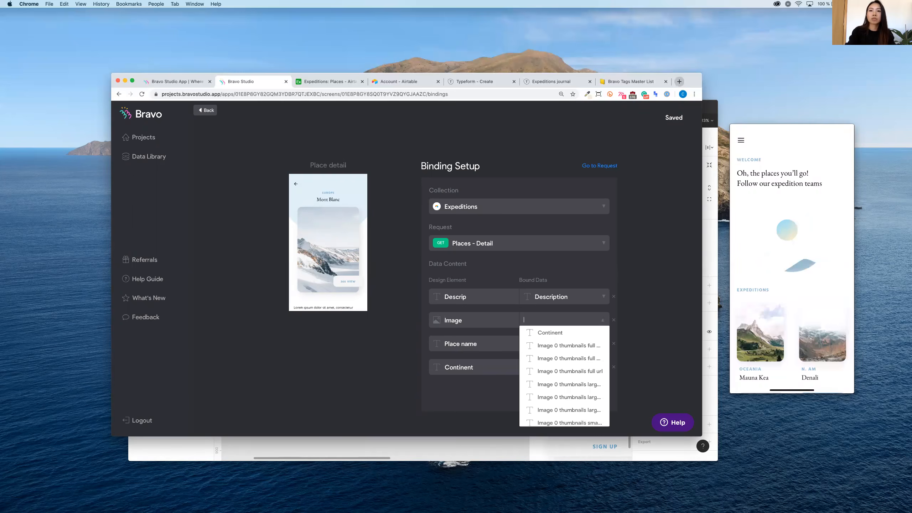
{"action": "type", "text": "url"}
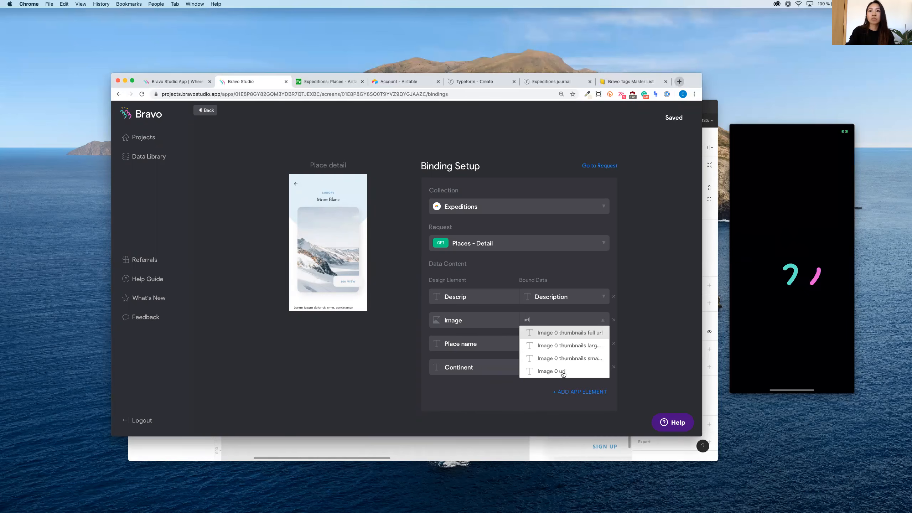
{"action": "key", "text": "Return"}
Step: Bind the Place name element to Places and keep the Continent element bound to Continent
{"action": "left_click", "coordinate": [563, 344]}
{"action": "type", "text": "p"}
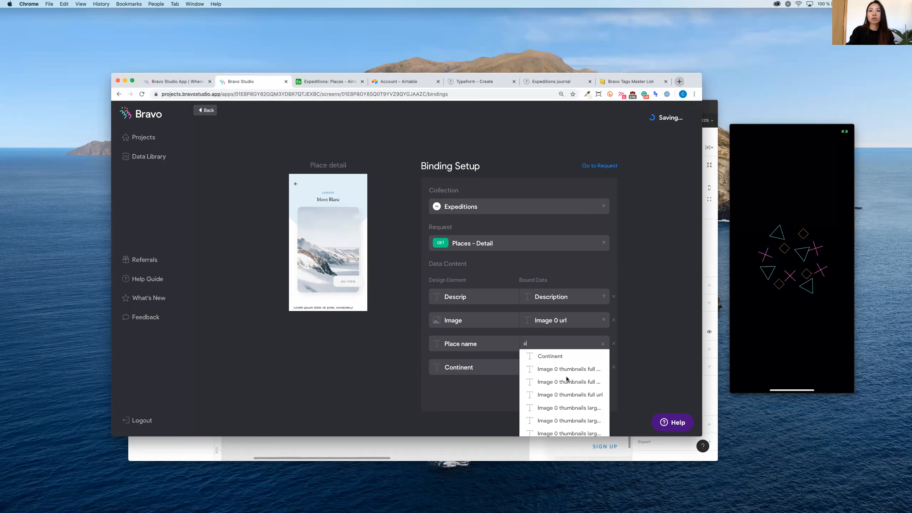
{"action": "type", "text": "la"}
{"action": "key", "text": "Return"}
{"action": "left_click", "coordinate": [559, 367]}
{"action": "left_click", "coordinate": [646, 356]}
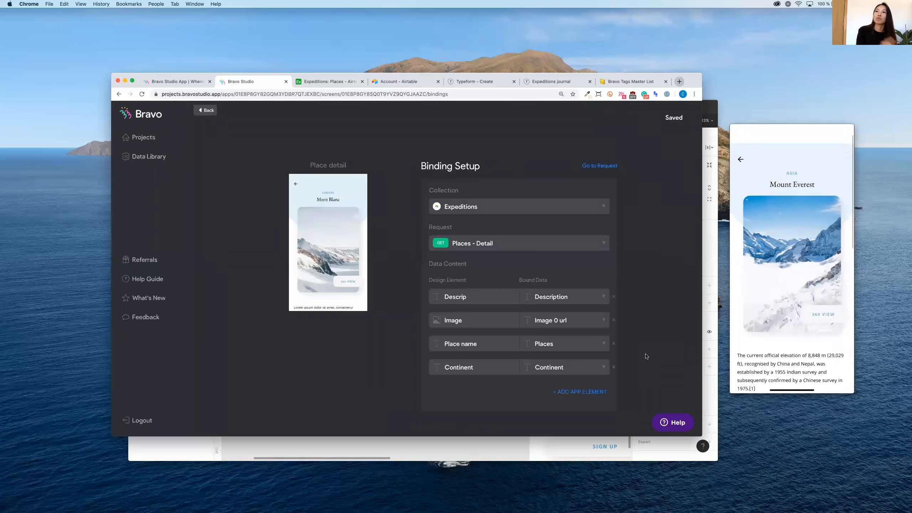
Step: Check the Places records in Airtable and bind the Virtual tour screen to the Expeditions collection's Places - Detail request
{"action": "left_click", "coordinate": [324, 83]}
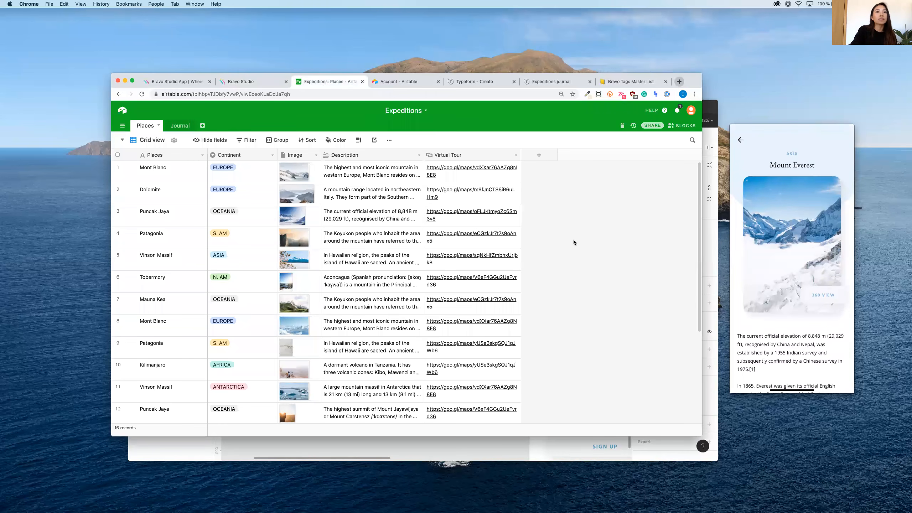
{"action": "scroll", "coordinate": [129, 324], "scroll_direction": "down", "scroll_amount": 3}
{"action": "scroll", "coordinate": [221, 332], "scroll_direction": "down", "scroll_amount": 2}
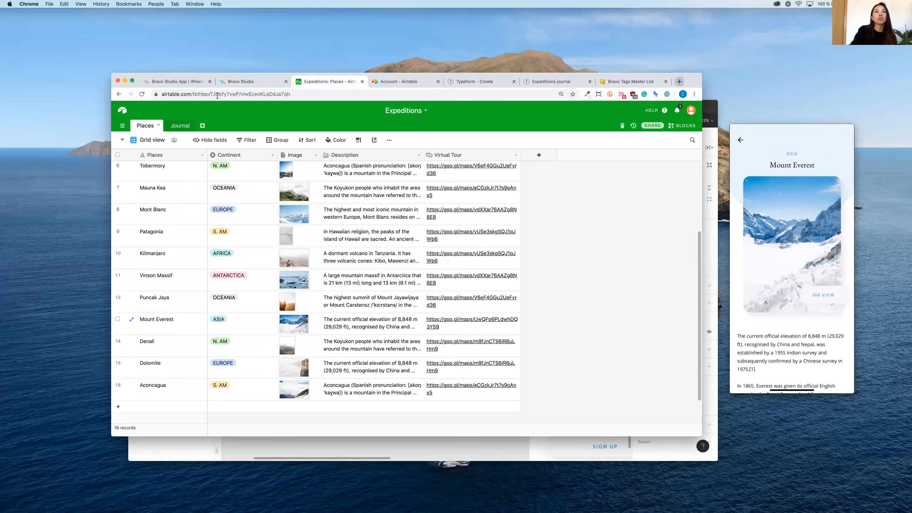
{"action": "key", "text": "ctrl+shift+Tab"}
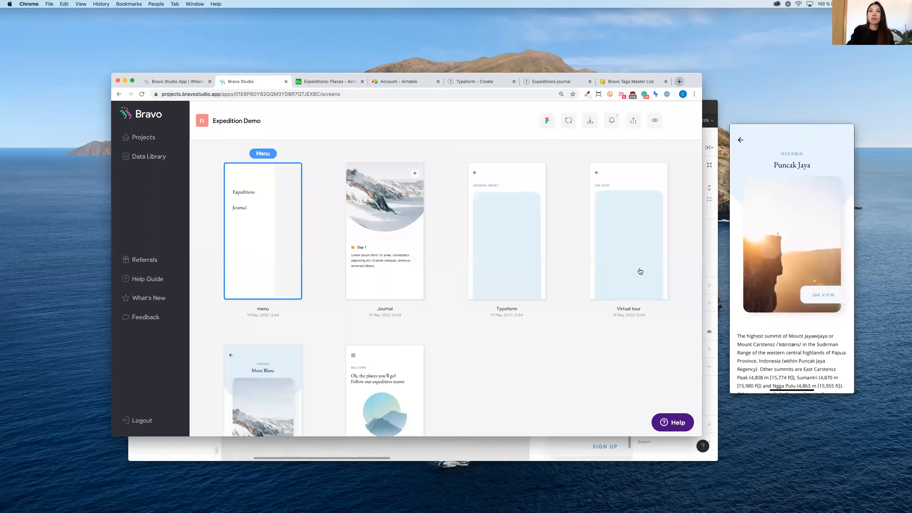
{"action": "left_click", "coordinate": [641, 271]}
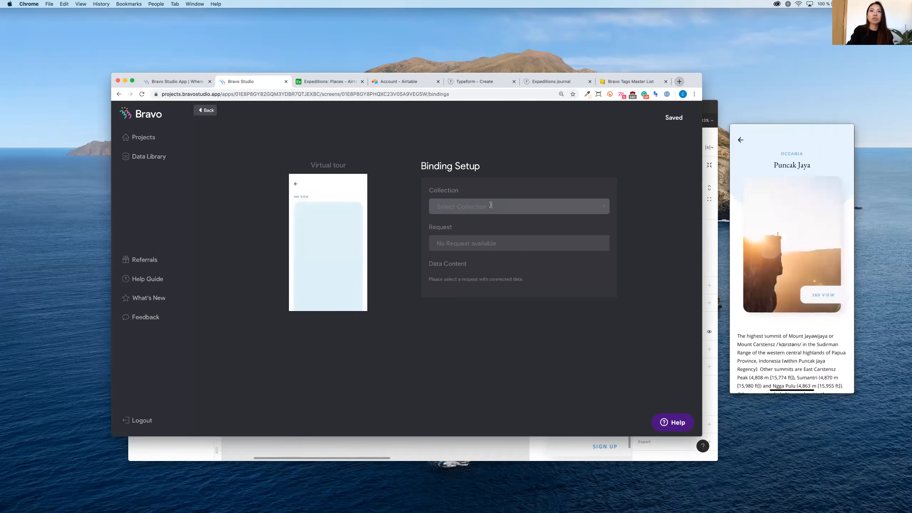
{"action": "left_click", "coordinate": [489, 206]}
{"action": "left_click", "coordinate": [495, 240]}
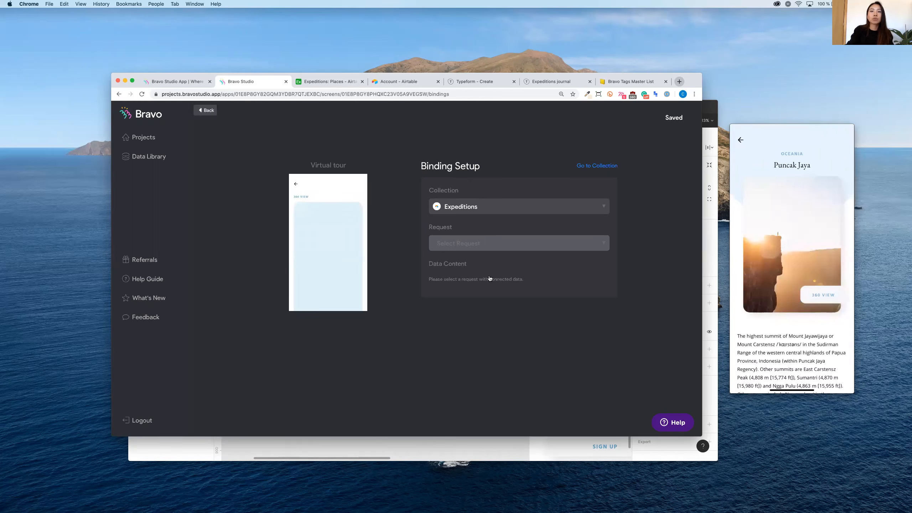
{"action": "left_click", "coordinate": [480, 244]}
{"action": "left_click", "coordinate": [480, 261]}
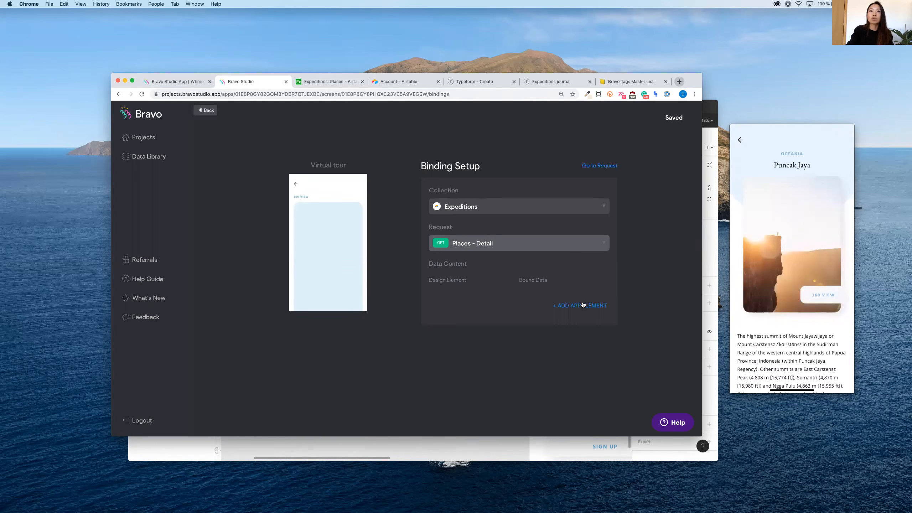
Step: Add the virtual tour element to the Virtual tour screen's data bindings and bind it to Virtual Tour
{"action": "left_click", "coordinate": [582, 306]}
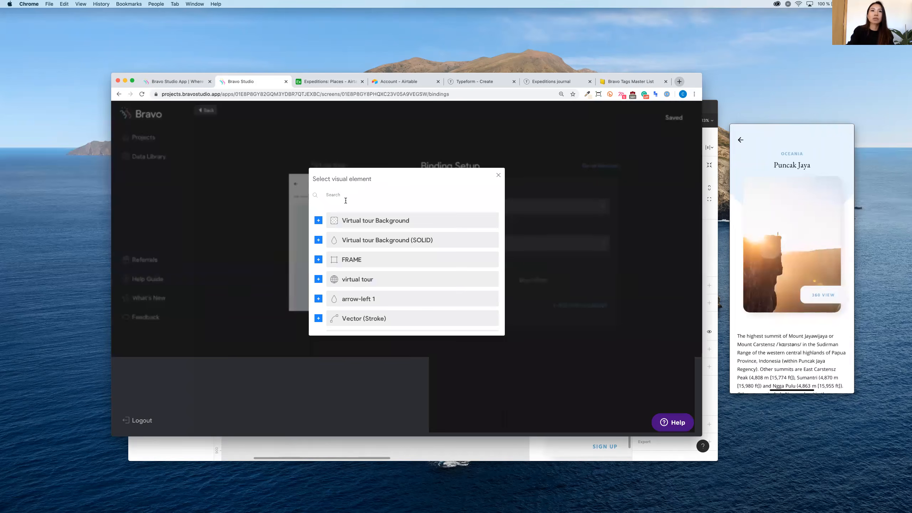
{"action": "type", "text": "vi"}
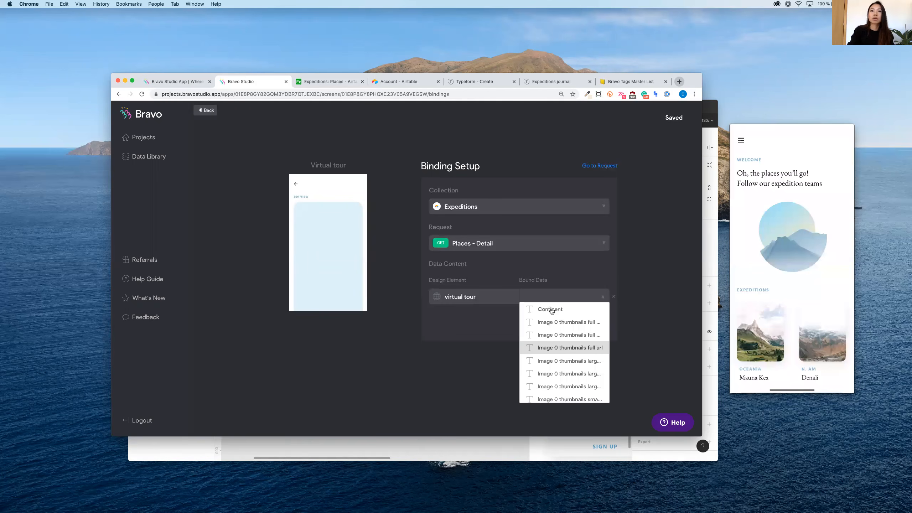
{"action": "left_click", "coordinate": [514, 354]}
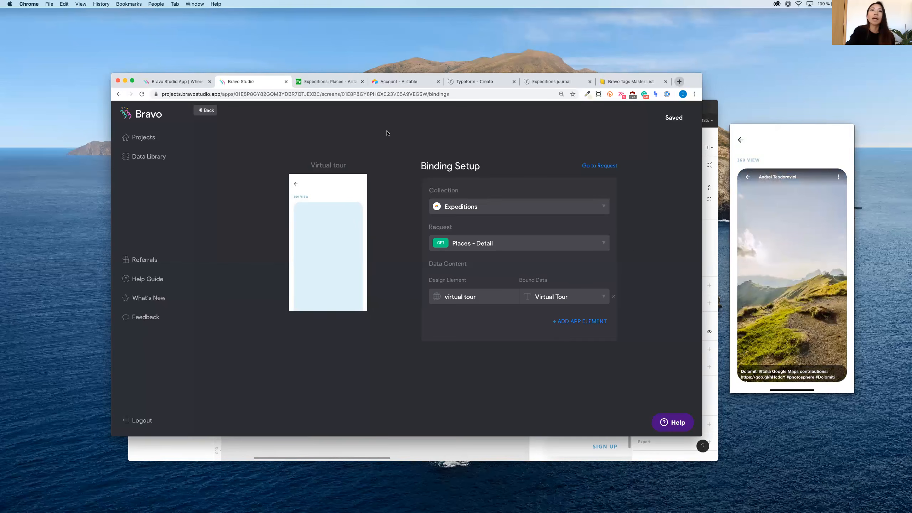
Step: Check Airtable's Journal table and bind the Journal screen to the Expeditions collection's Journal - List request
{"action": "left_click", "coordinate": [205, 111]}
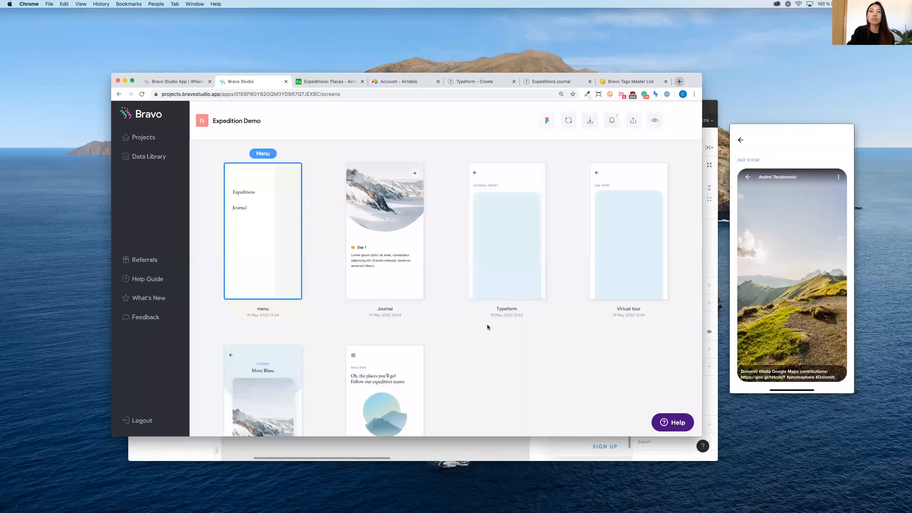
{"action": "left_click", "coordinate": [381, 255]}
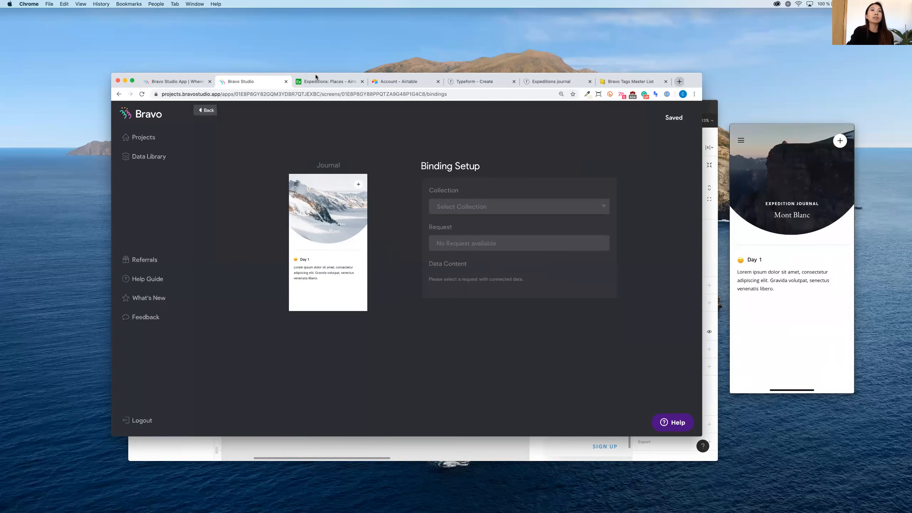
{"action": "left_click", "coordinate": [322, 84]}
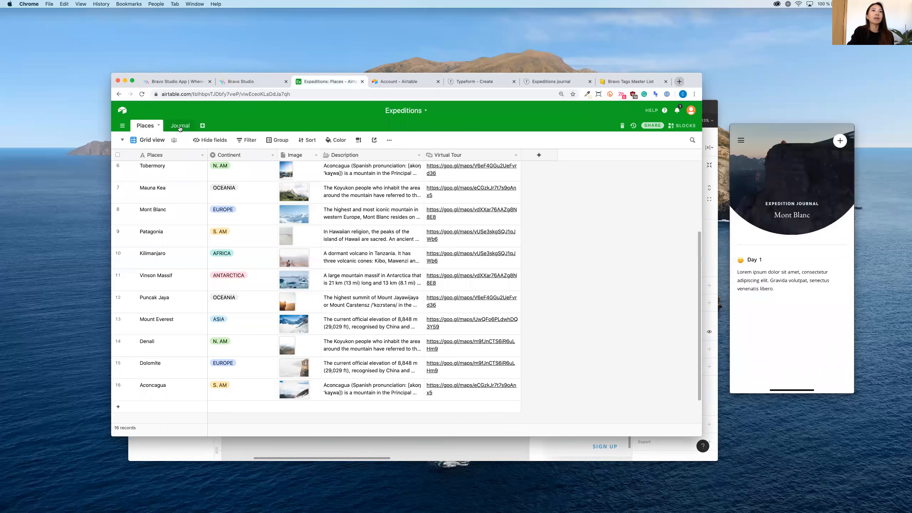
{"action": "left_click", "coordinate": [180, 126]}
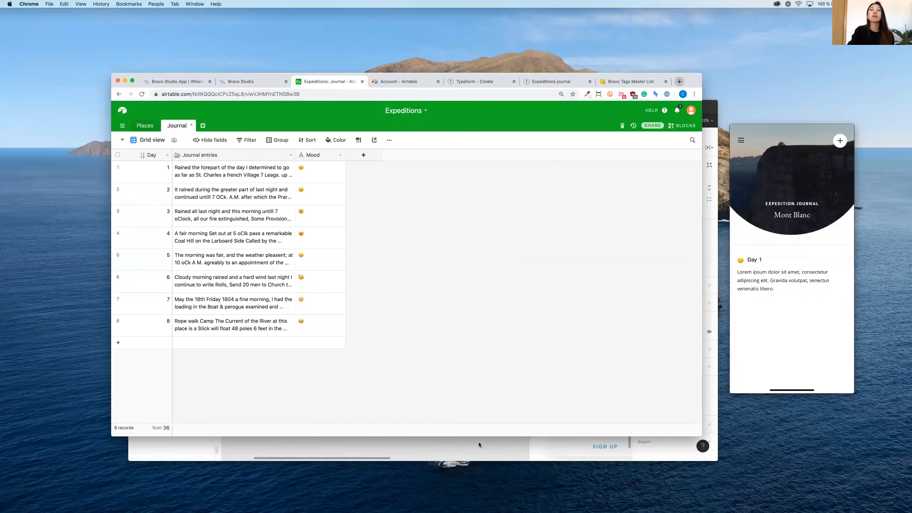
{"action": "left_click", "coordinate": [238, 82]}
{"action": "left_click", "coordinate": [497, 208]}
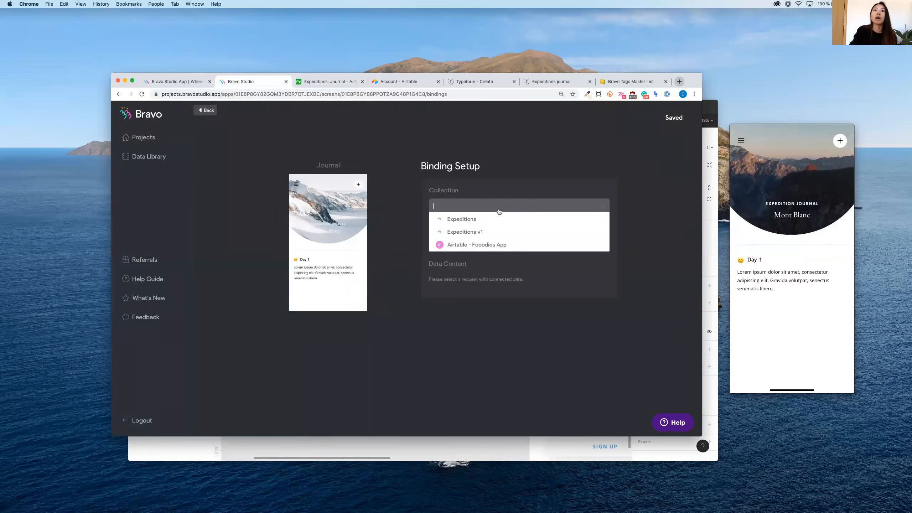
{"action": "left_click", "coordinate": [497, 222]}
{"action": "left_click", "coordinate": [499, 245]}
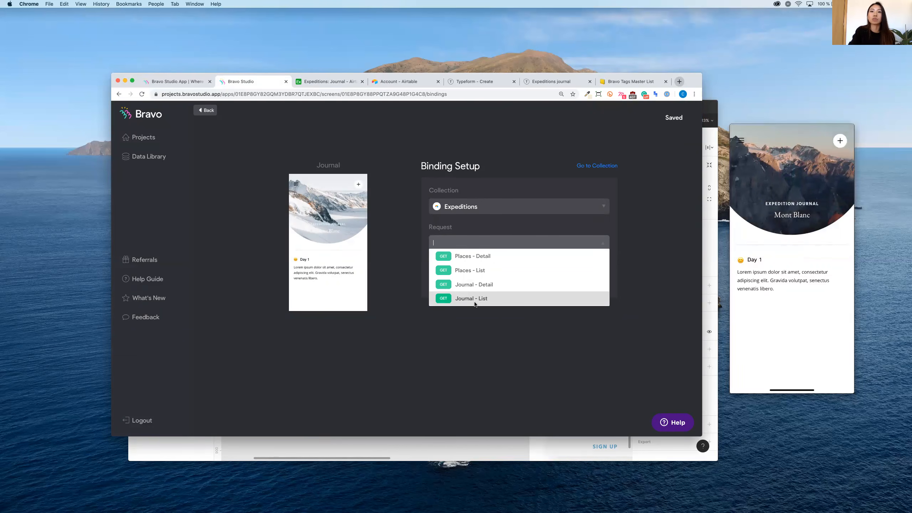
{"action": "left_click", "coordinate": [473, 298]}
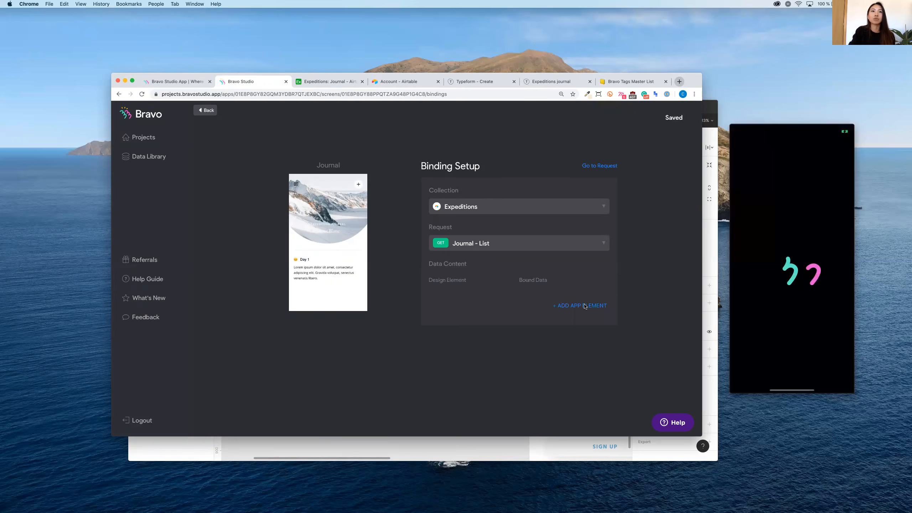
Step: Add the List item element to the Journal screen's data bindings and bind it to Records
{"action": "left_click", "coordinate": [584, 306]}
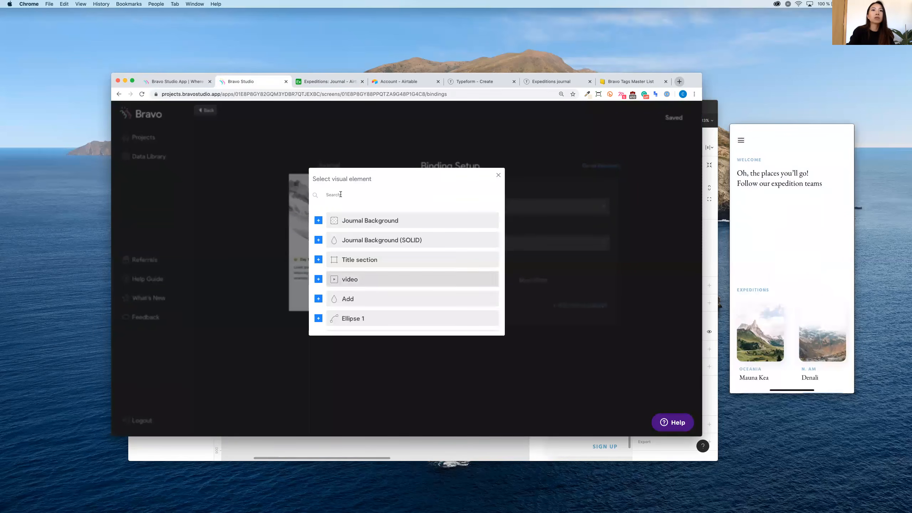
{"action": "left_click", "coordinate": [326, 195]}
{"action": "type", "text": "lis"}
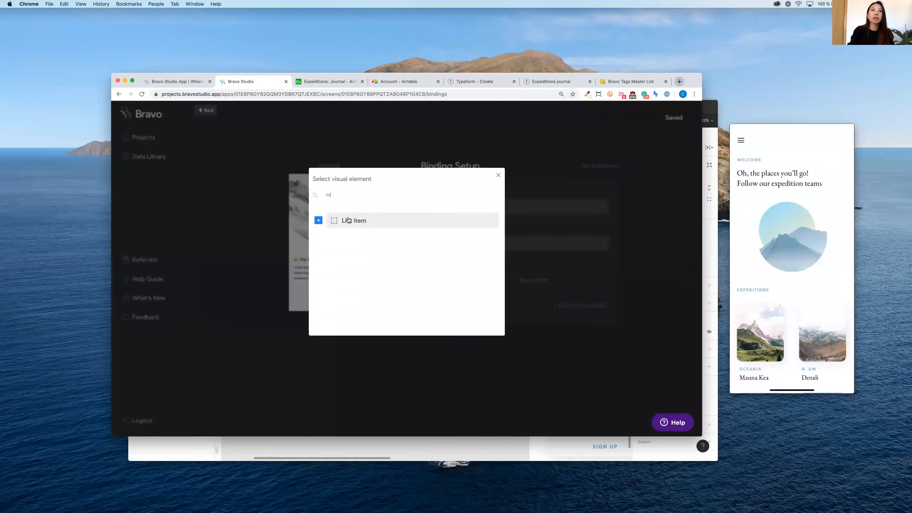
{"action": "left_click", "coordinate": [349, 219]}
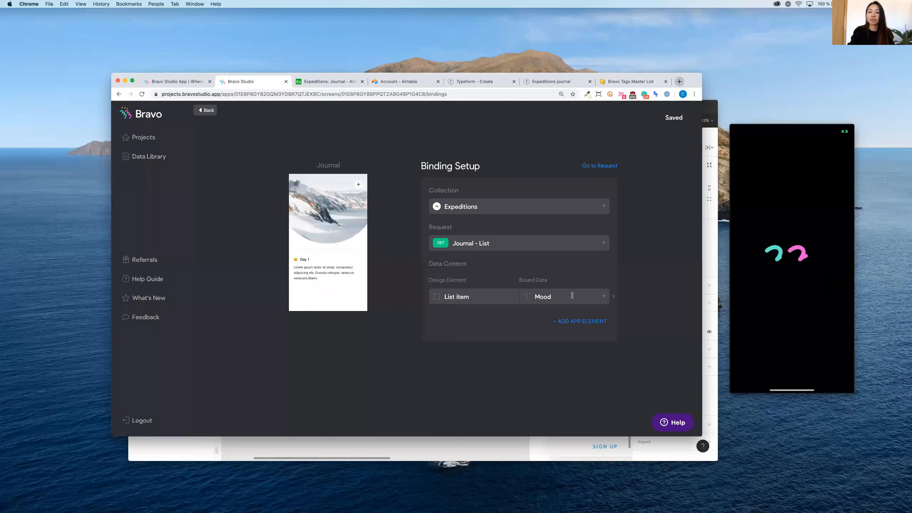
{"action": "left_click", "coordinate": [574, 298]}
{"action": "type", "text": "re"}
{"action": "left_click", "coordinate": [569, 309]}
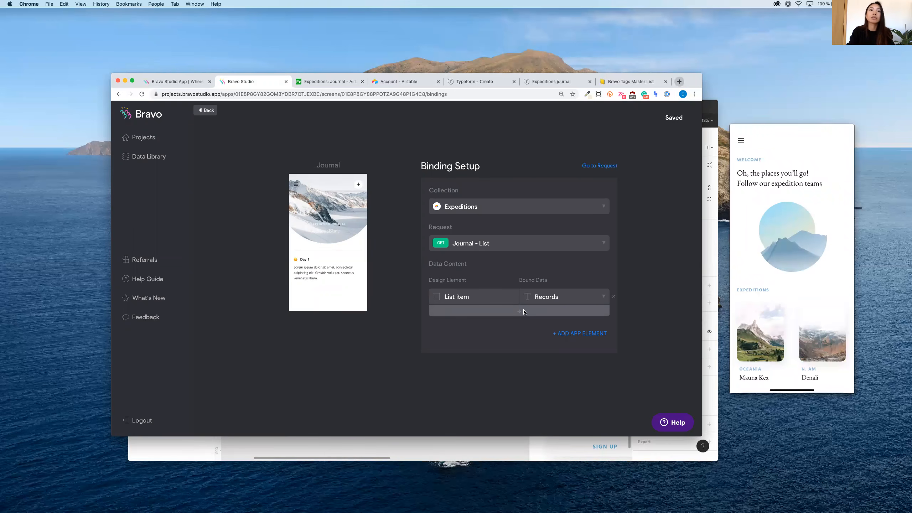
Step: Add the Day #, smiley emoji and Entry elements inside the Journal screen's List item binding
{"action": "left_click", "coordinate": [523, 311]}
{"action": "left_click", "coordinate": [342, 198]}
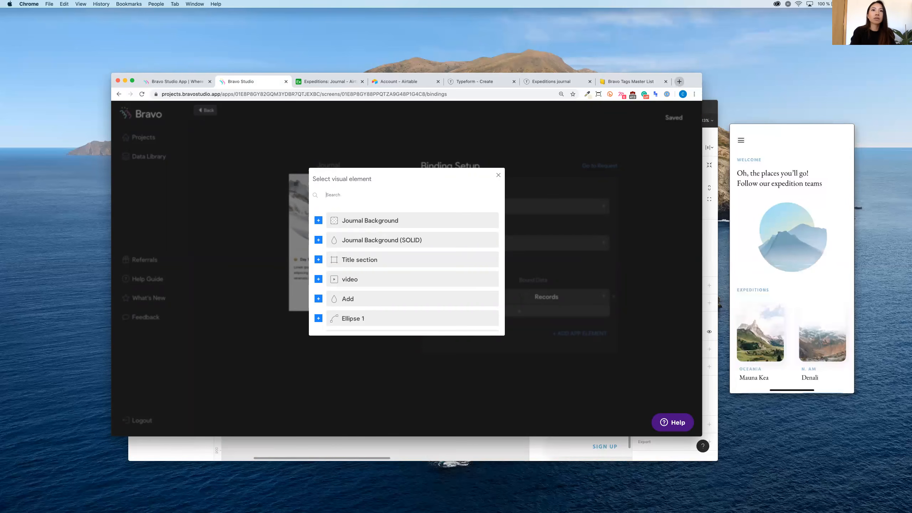
{"action": "type", "text": "m"}
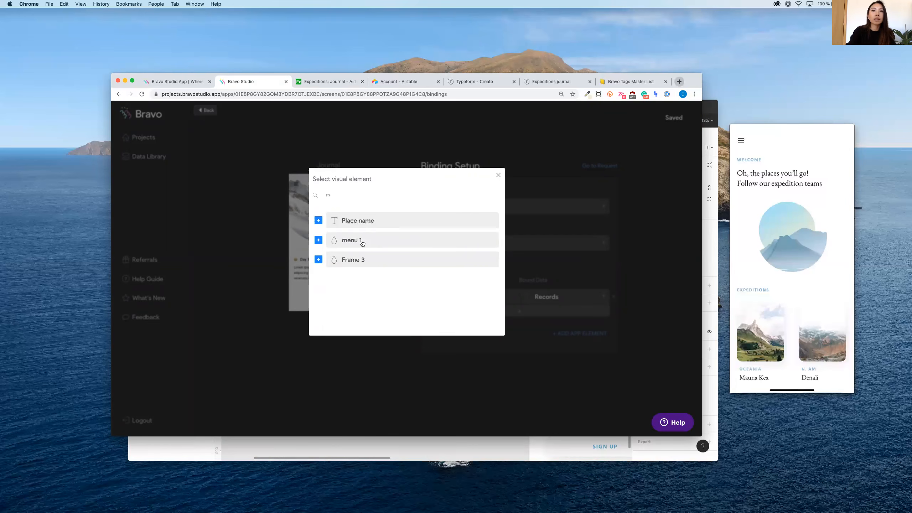
{"action": "key", "text": "BackSpace"}
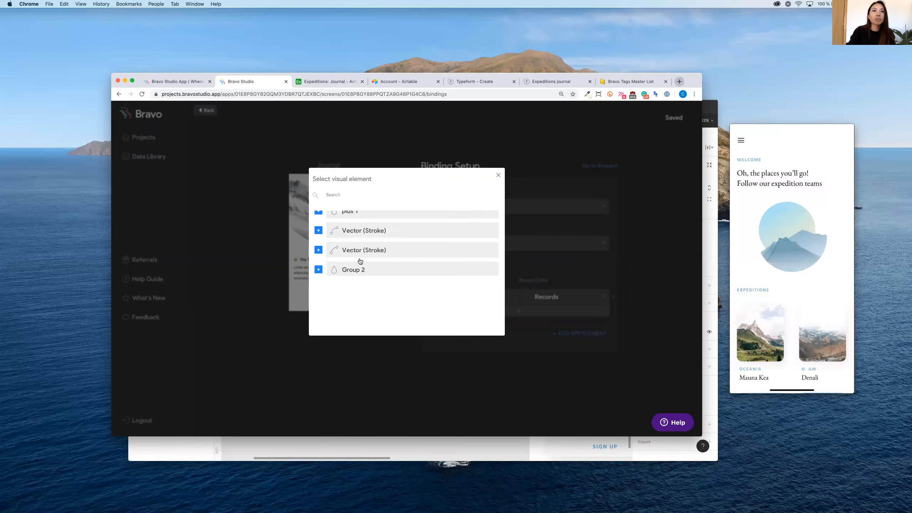
{"action": "scroll", "coordinate": [357, 262], "scroll_direction": "down", "scroll_amount": 3}
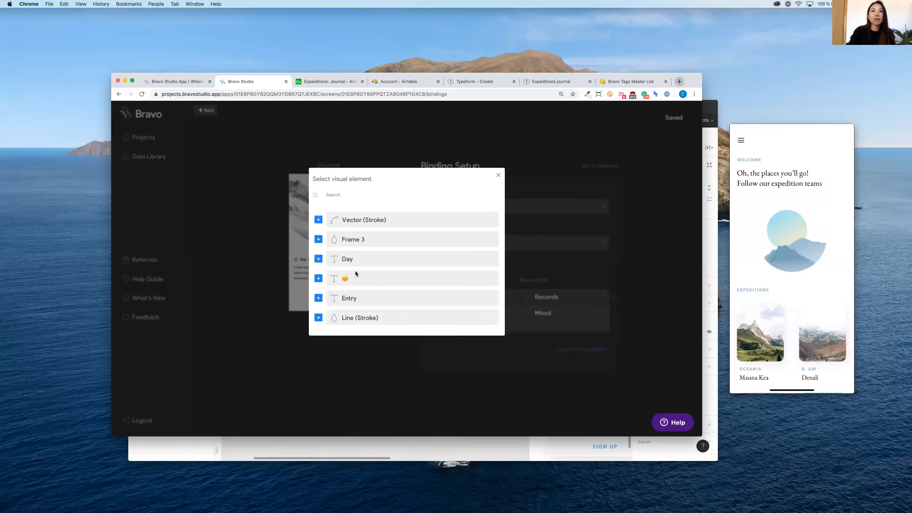
{"action": "left_click", "coordinate": [355, 277]}
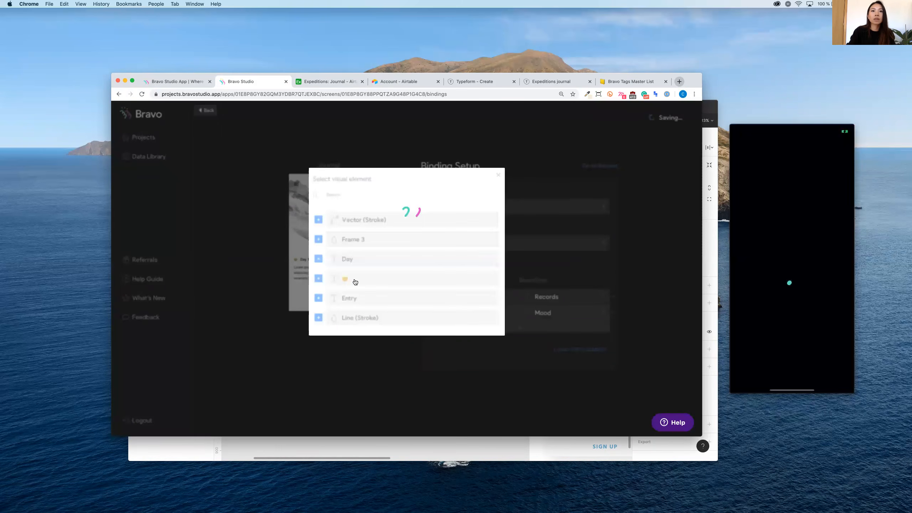
{"action": "left_click", "coordinate": [355, 299]}
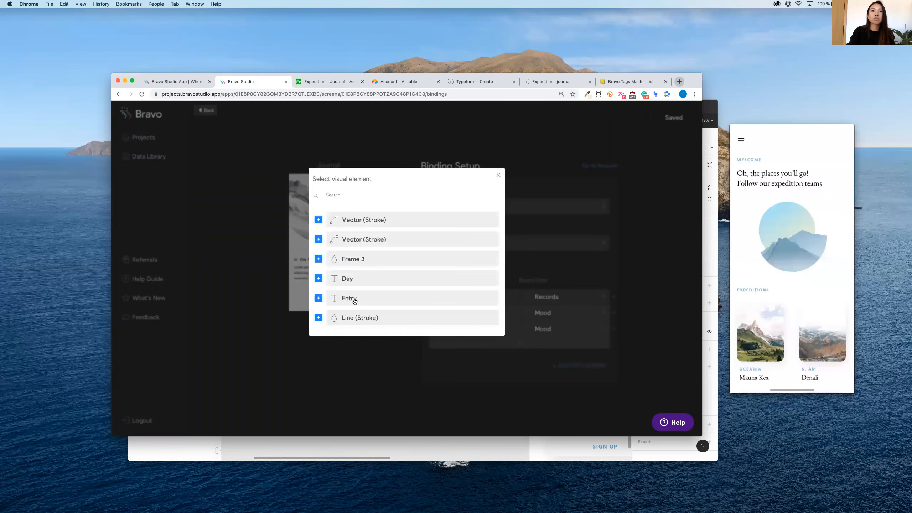
{"action": "left_click", "coordinate": [383, 358]}
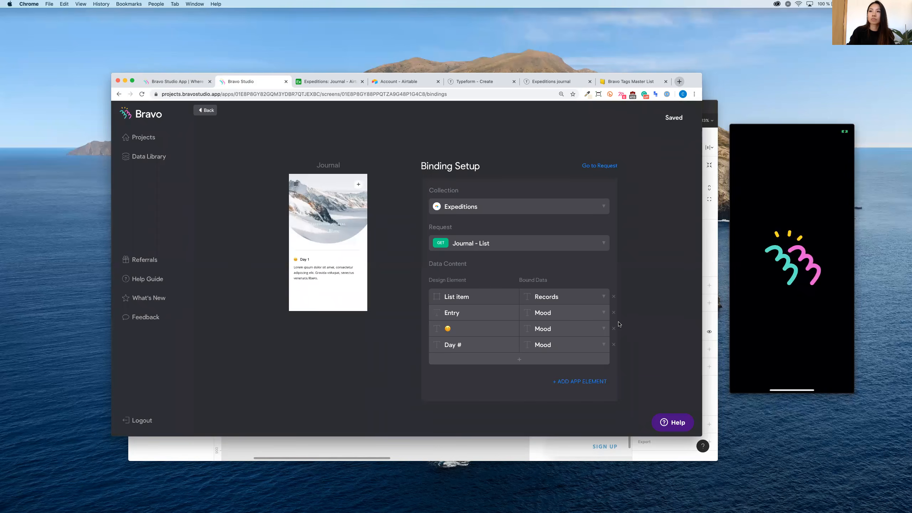
Step: Bind the Journal screen's Entry element to Journal entries and its Day # element to Day
{"action": "left_click", "coordinate": [568, 312]}
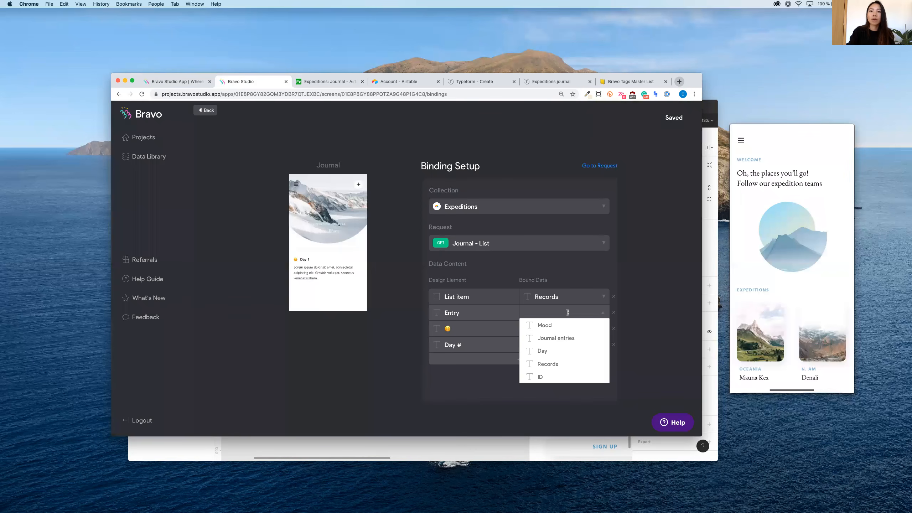
{"action": "left_click", "coordinate": [552, 340]}
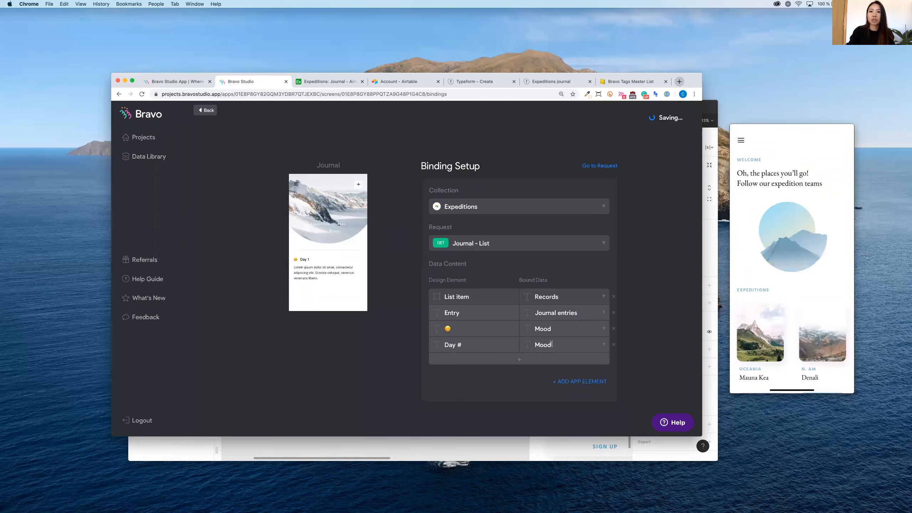
{"action": "left_click", "coordinate": [551, 344]}
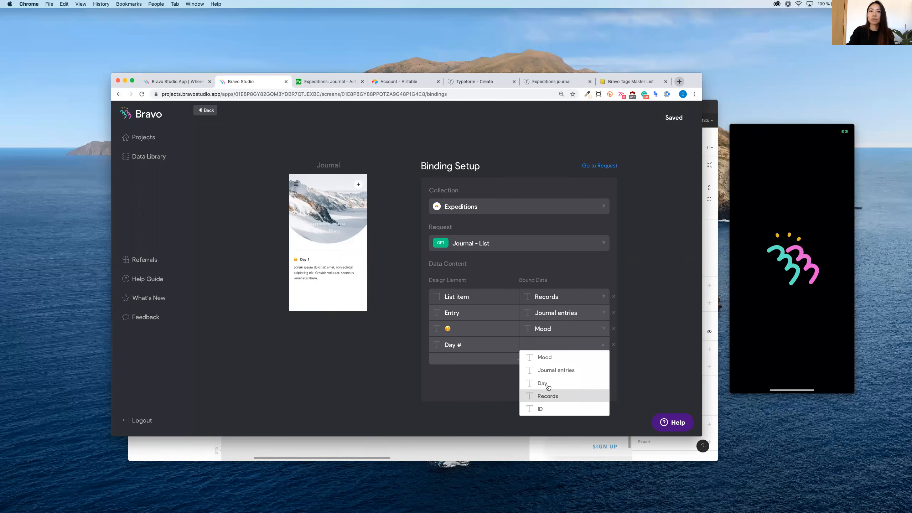
{"action": "left_click", "coordinate": [547, 385]}
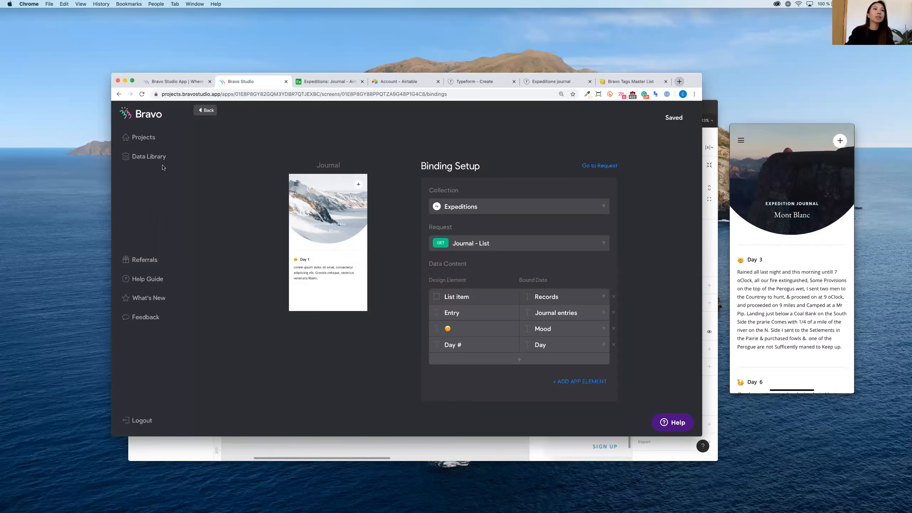
Step: Open the Journal - List request of the Expeditions collection in the Data Library's advanced view
{"action": "left_click", "coordinate": [143, 158]}
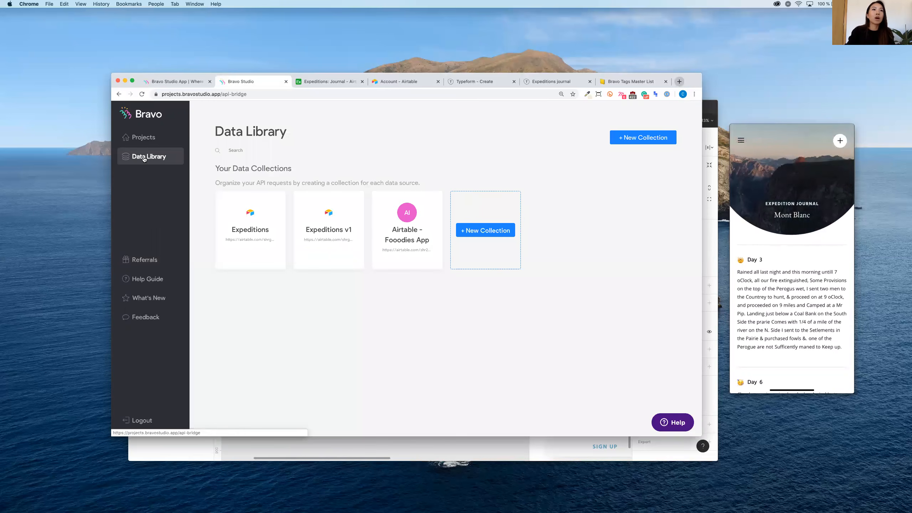
{"action": "left_click", "coordinate": [258, 242]}
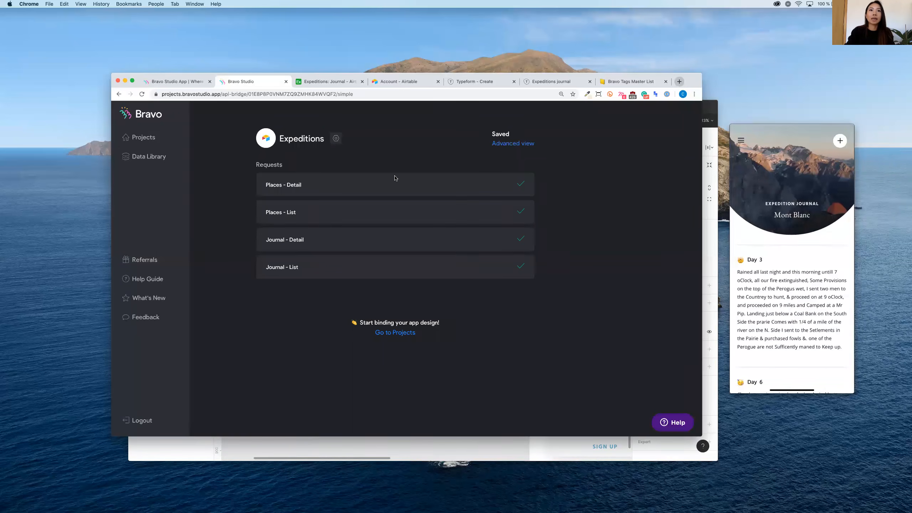
{"action": "left_click", "coordinate": [504, 144]}
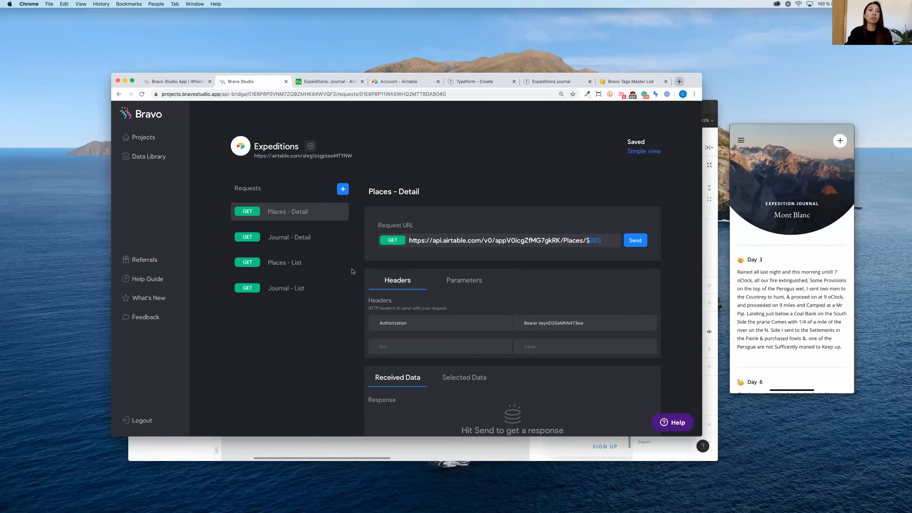
{"action": "left_click", "coordinate": [286, 290]}
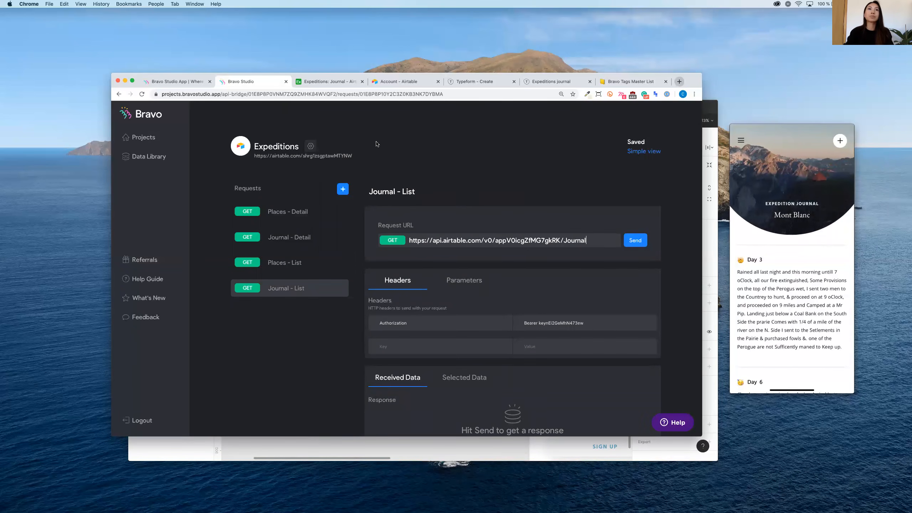
{"action": "mouse_move", "coordinate": [780, 301]}
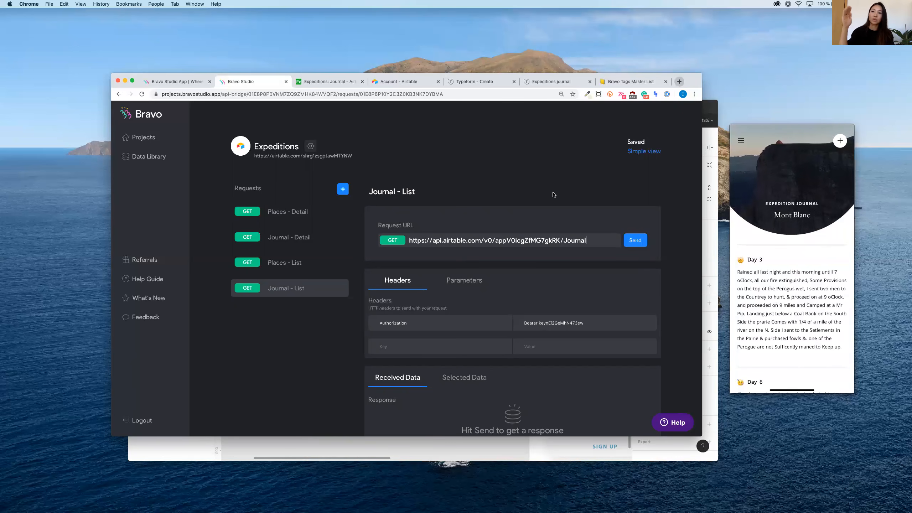
Step: Copy the two query parameters for sorting Journal records by Day in descending order from the Airtable API documentation's List records section
{"action": "left_click", "coordinate": [321, 81]}
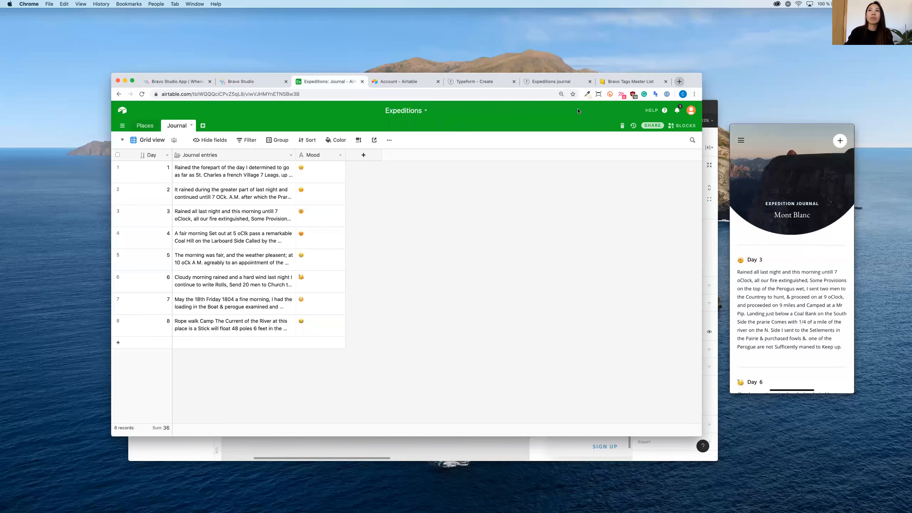
{"action": "left_click", "coordinate": [652, 111]}
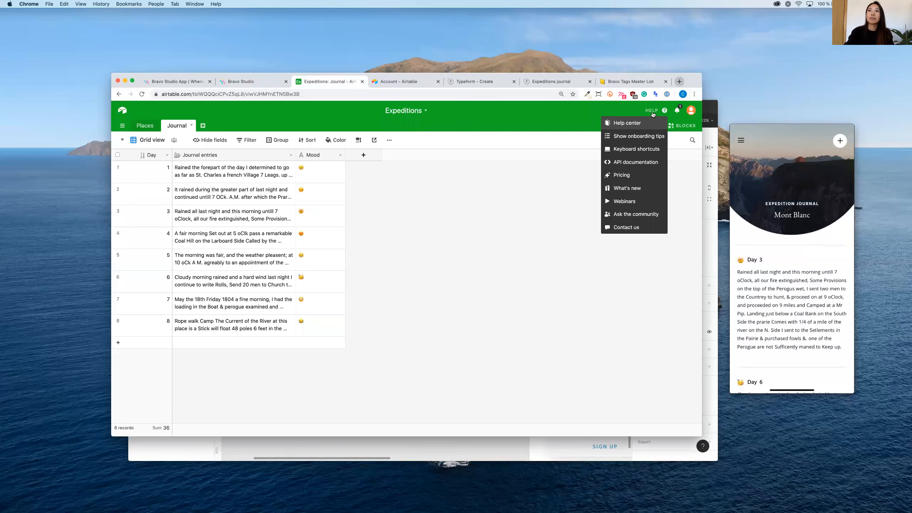
{"action": "left_click", "coordinate": [635, 164]}
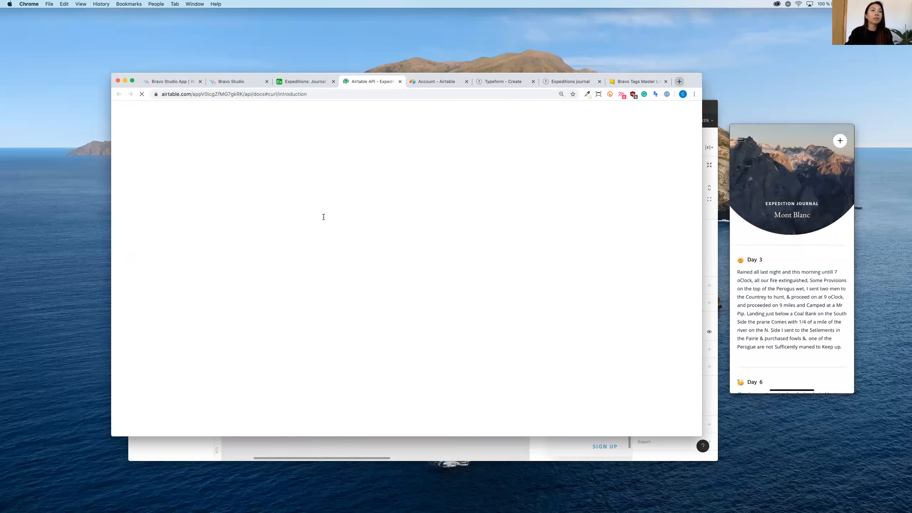
{"action": "left_click", "coordinate": [145, 197]}
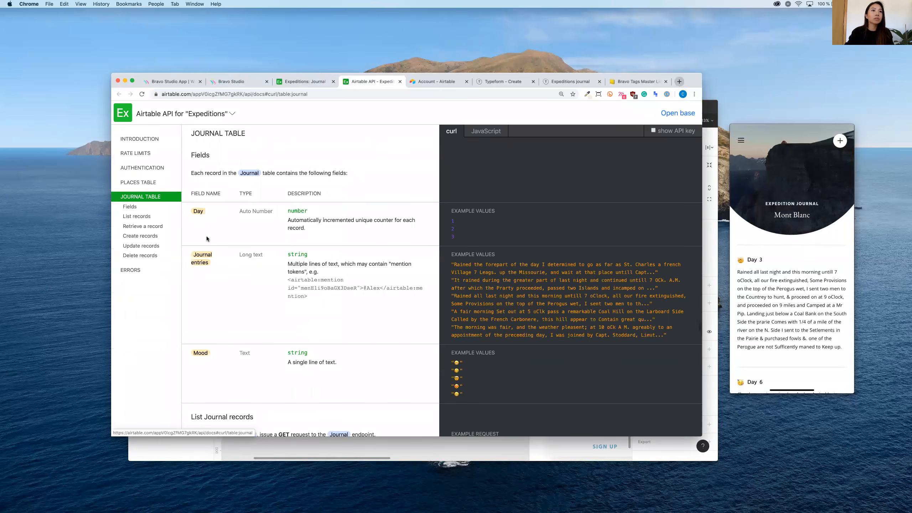
{"action": "left_click", "coordinate": [136, 216]}
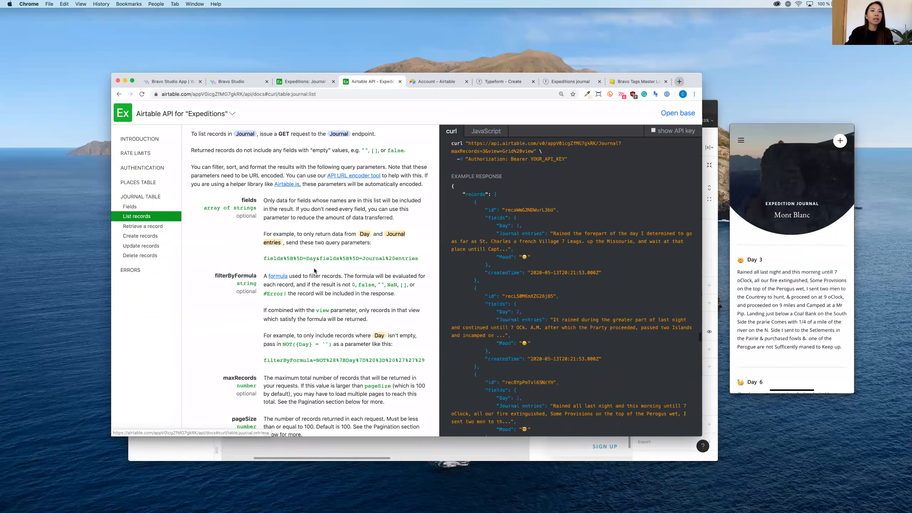
{"action": "scroll", "coordinate": [313, 268], "scroll_direction": "down", "scroll_amount": 10}
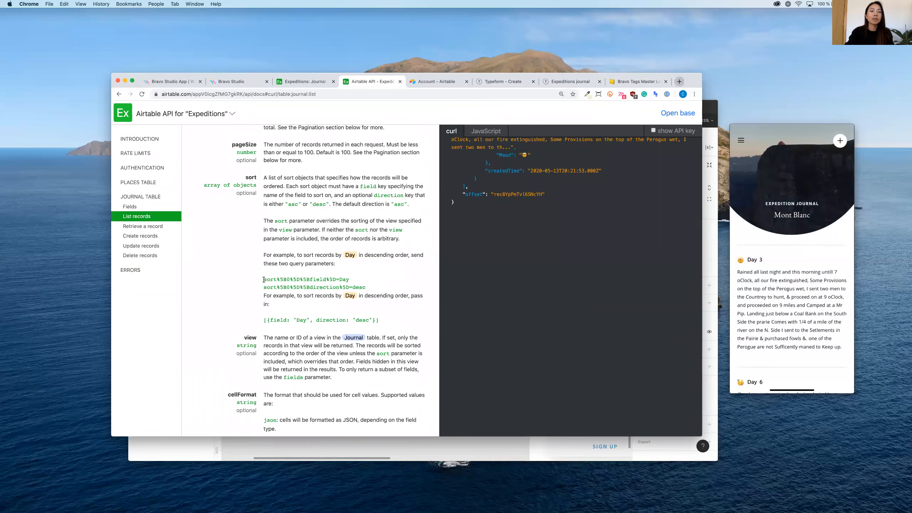
{"action": "left_click_drag", "start_coordinate": [264, 280], "coordinate": [368, 289]}
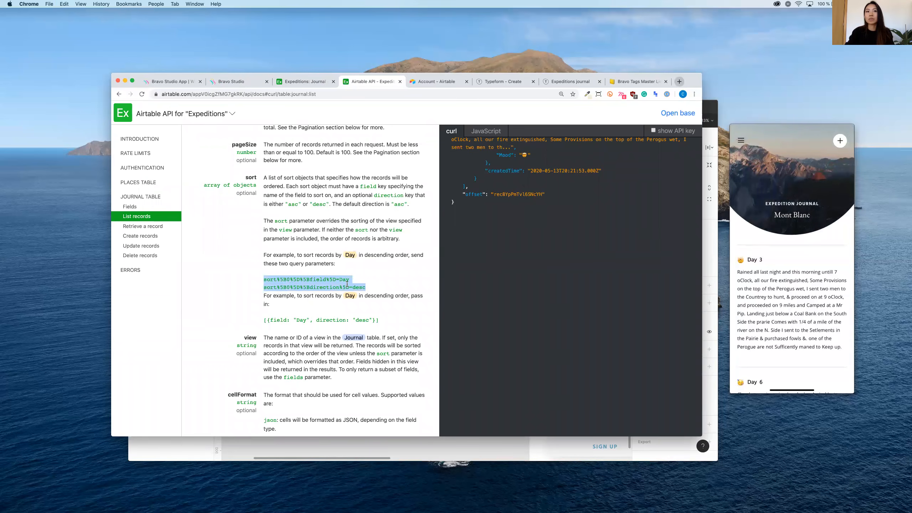
Step: In Bravo Studio, append ?sort%5B0%5D%5Bfield%5D=Day&sort%5B0%5D%5Bdirection%5D=desc to the Journal - List request URL
{"action": "left_click", "coordinate": [235, 81]}
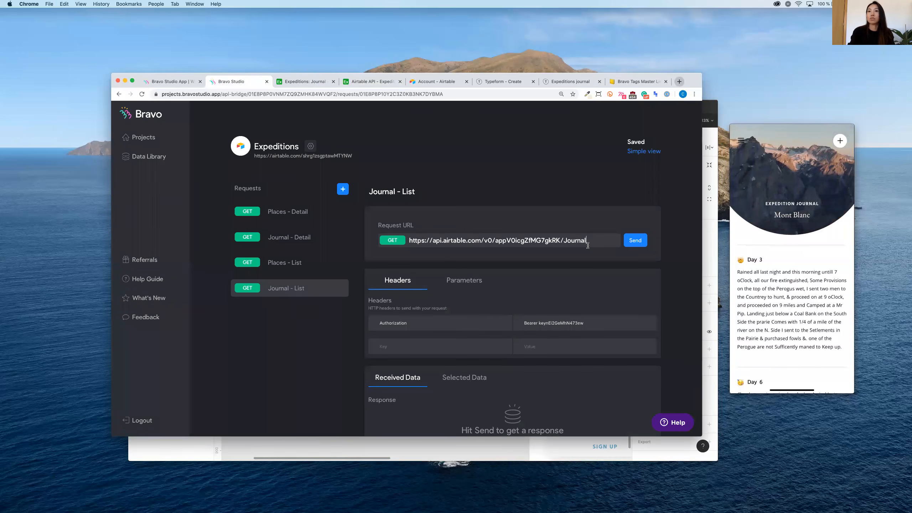
{"action": "type", "text": "?sort%5B0%5D%5Bfield%5D=Day sort%5B0%5D%5Bdirection%5D=desc"}
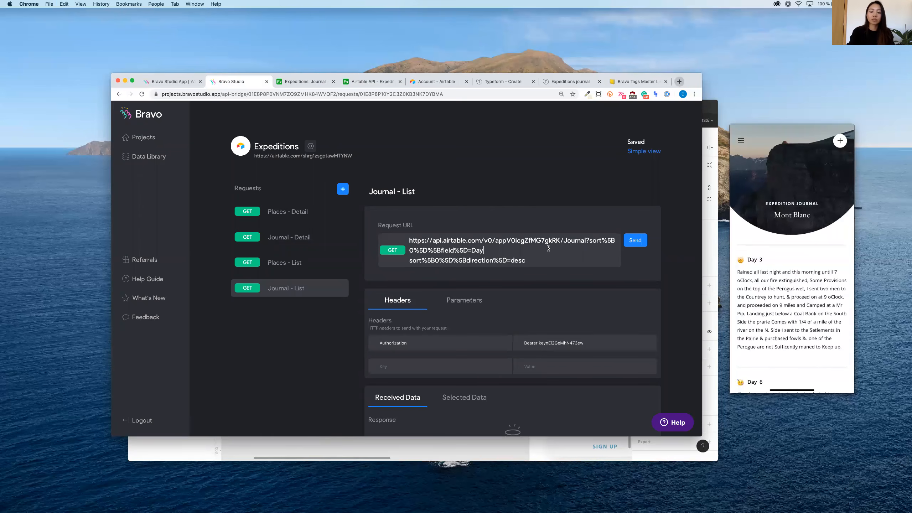
{"action": "type", "text": "&"}
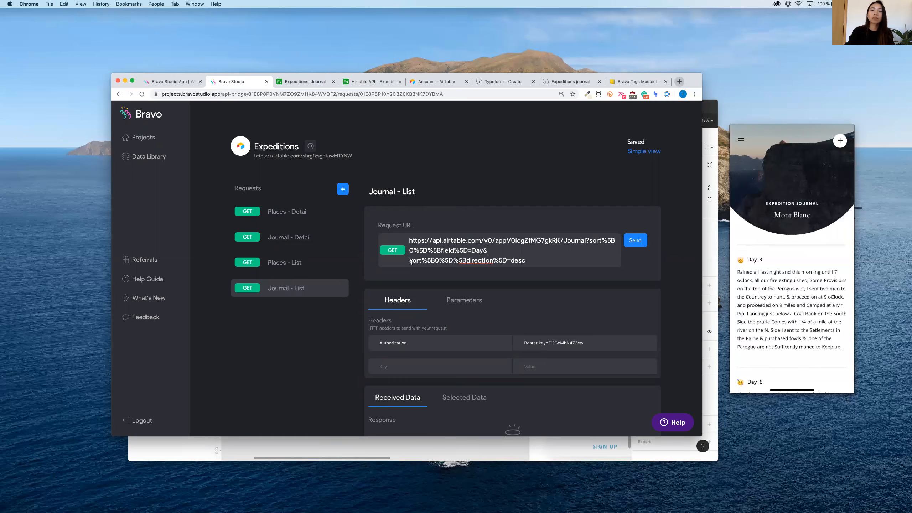
{"action": "left_click", "coordinate": [669, 272]}
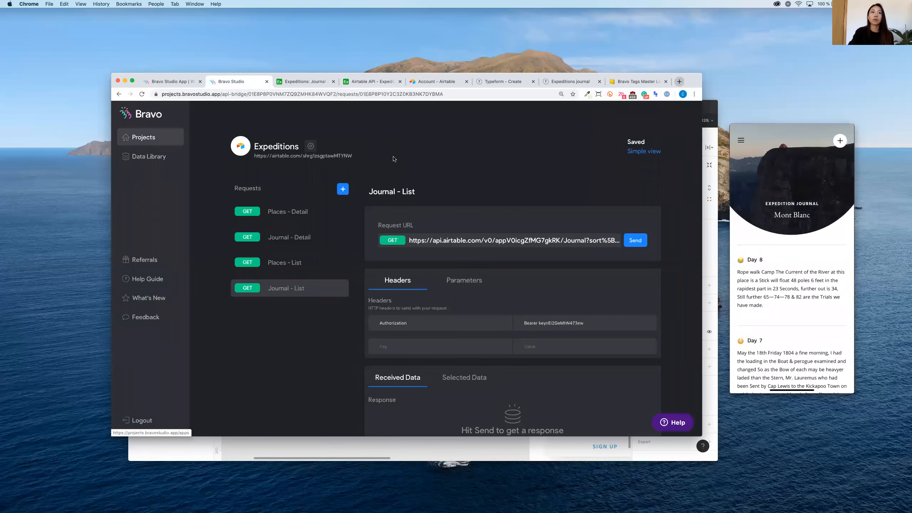
Step: Open the Expedition Demo project, and check the Airtable integration of the Expeditions journal form in Typeform
{"action": "left_click", "coordinate": [140, 145]}
{"action": "left_click", "coordinate": [262, 233]}
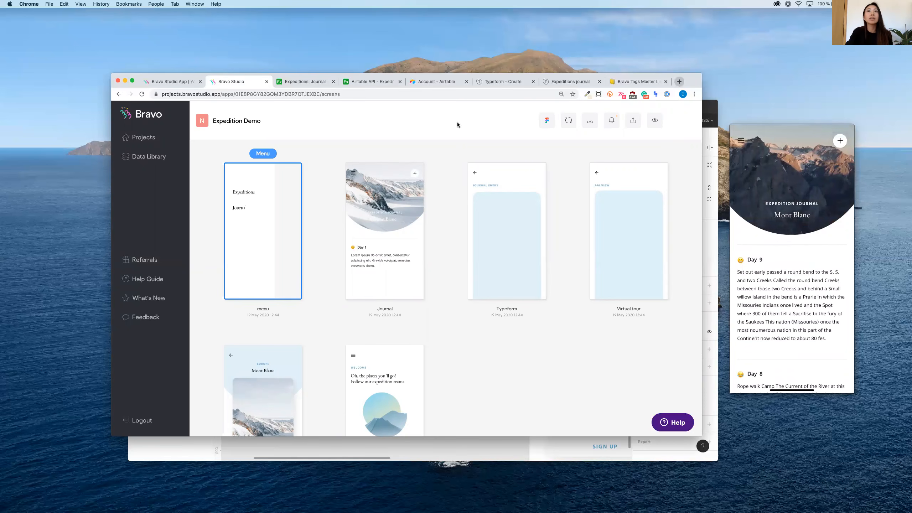
{"action": "left_click", "coordinate": [499, 83]}
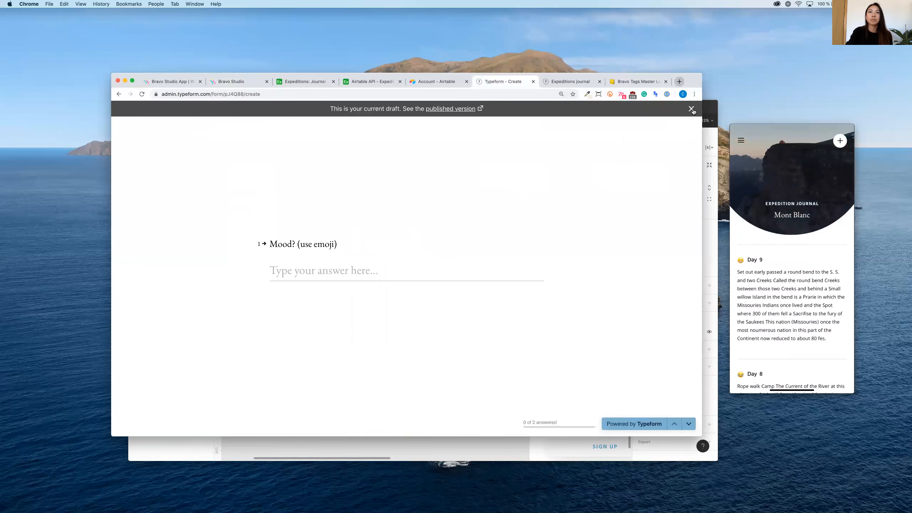
{"action": "left_click", "coordinate": [691, 109]}
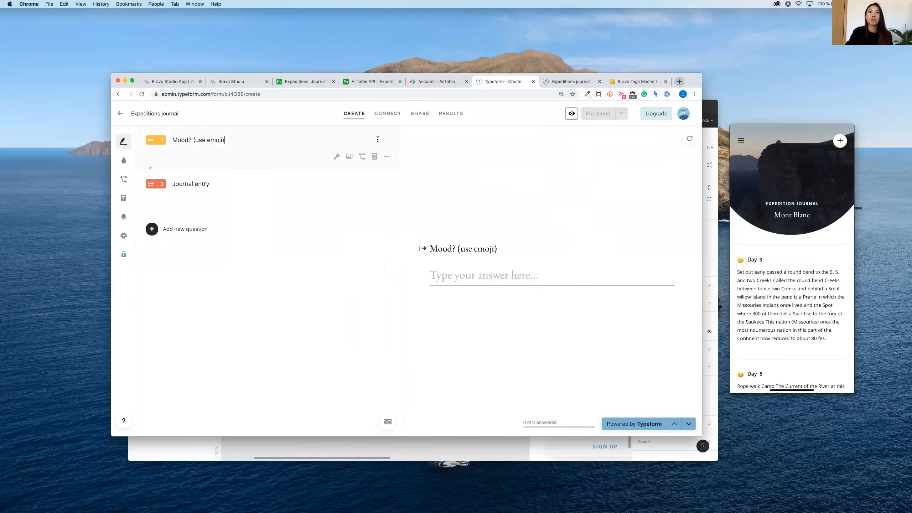
{"action": "left_click", "coordinate": [384, 119]}
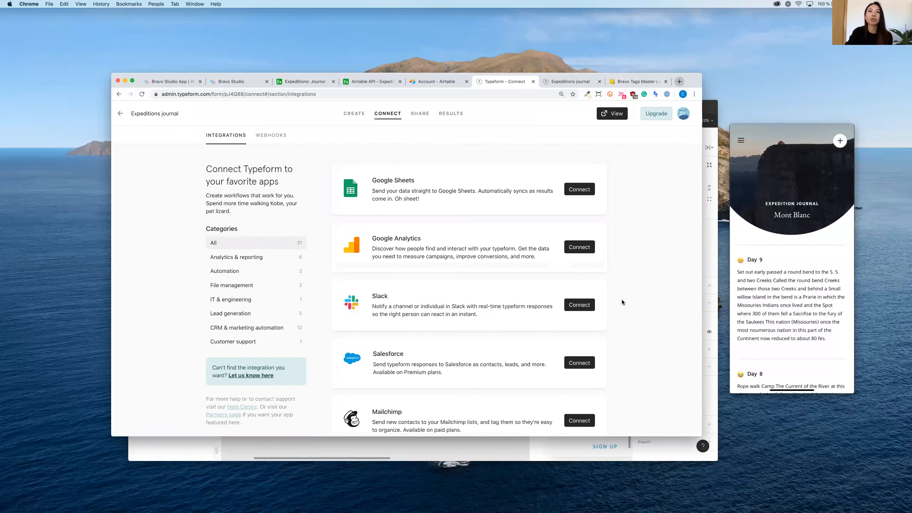
{"action": "scroll", "coordinate": [622, 304], "scroll_direction": "down", "scroll_amount": 5}
{"action": "scroll", "coordinate": [623, 301], "scroll_direction": "down", "scroll_amount": 6}
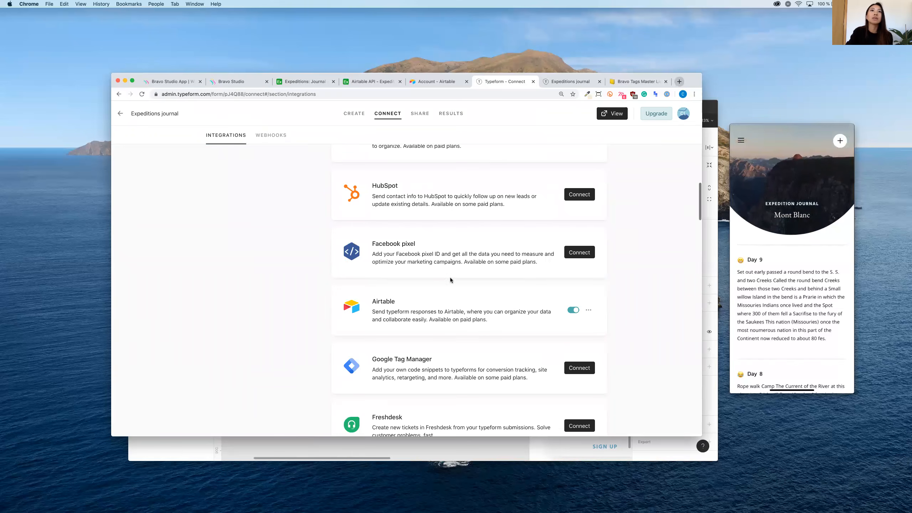
Step: Check Airtable's Journal table for the Day 9 entry and select its record
{"action": "left_click", "coordinate": [372, 82]}
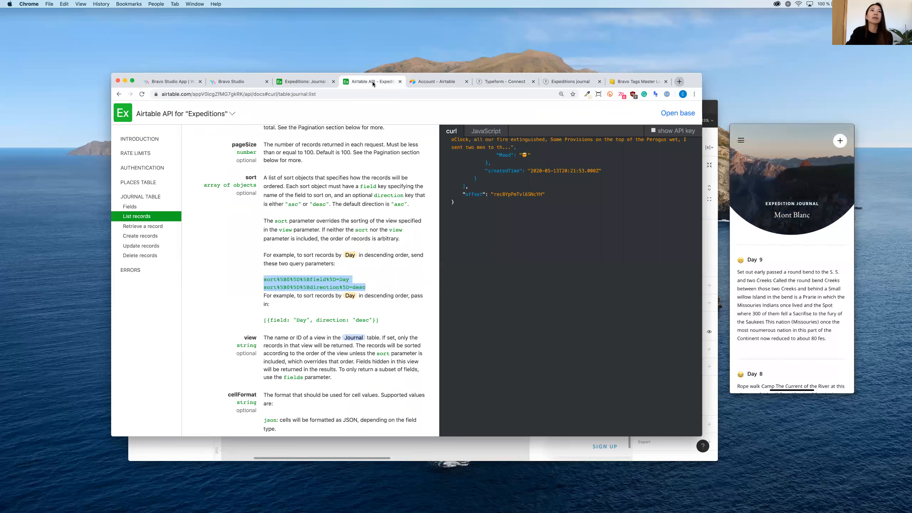
{"action": "left_click", "coordinate": [302, 82]}
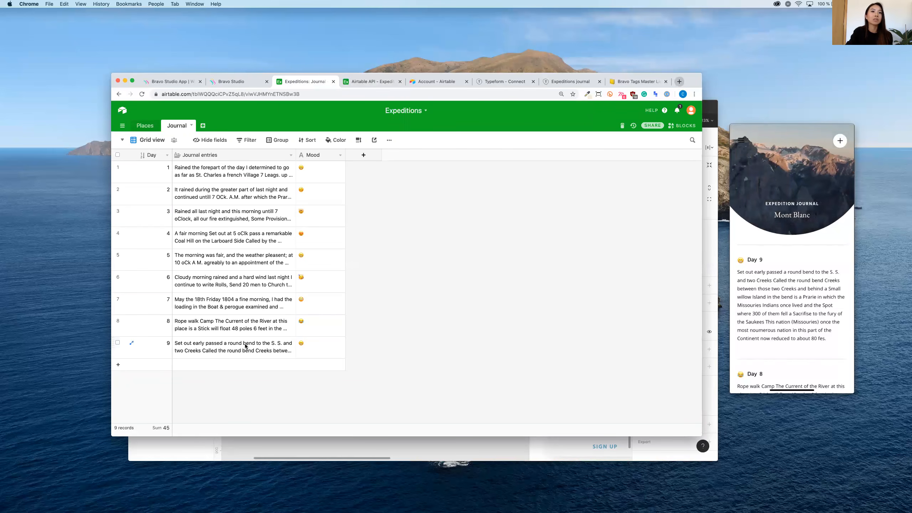
{"action": "left_click", "coordinate": [117, 343]}
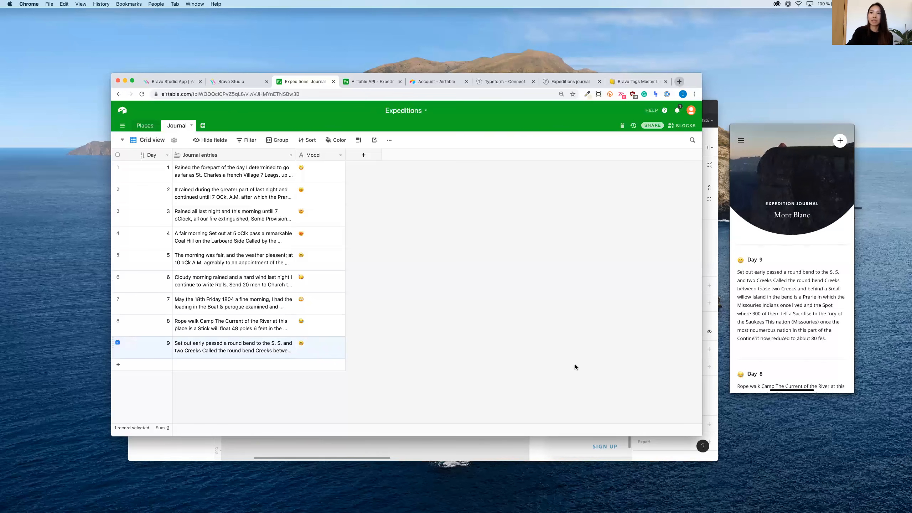
{"action": "mouse_move", "coordinate": [772, 258]}
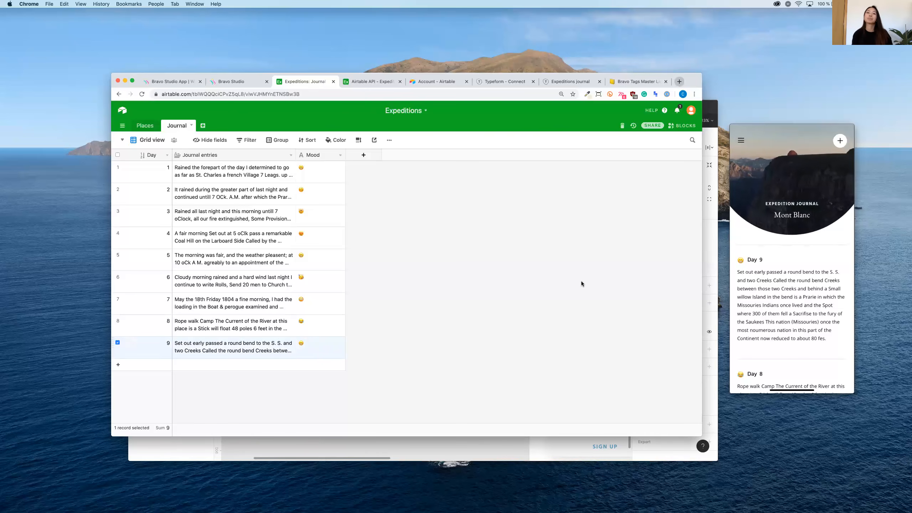